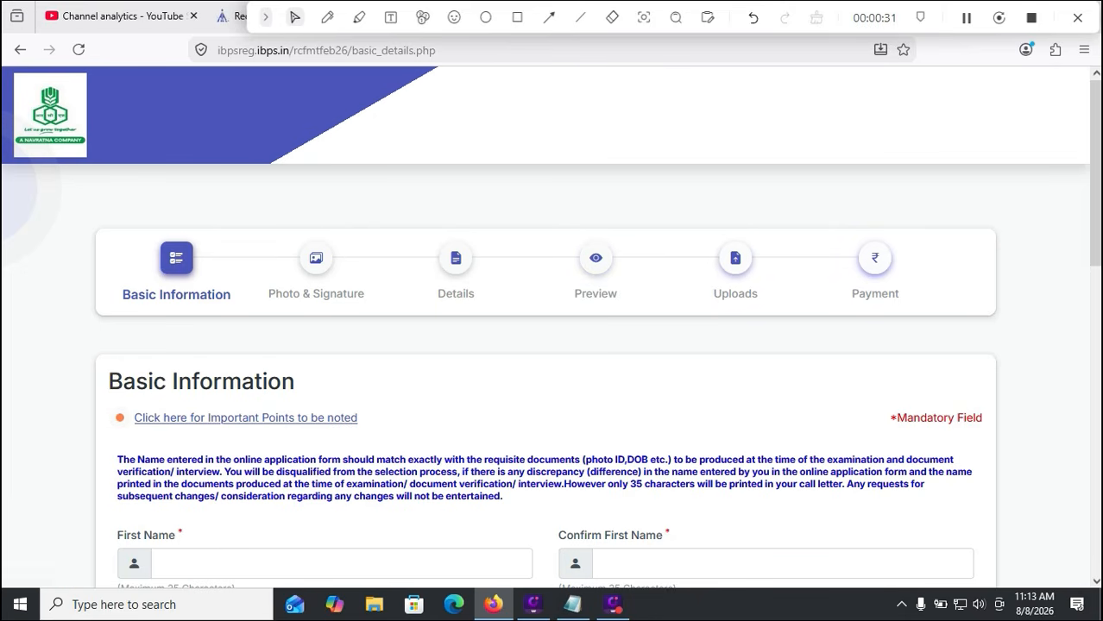
Enter the candidate's name in First Name so it auto-copies into Full Name
{"action": "scroll", "coordinate": [551, 328], "scroll_direction": "down", "scroll_amount": 1}
{"action": "scroll", "coordinate": [550, 328], "scroll_direction": "down", "scroll_amount": 1}
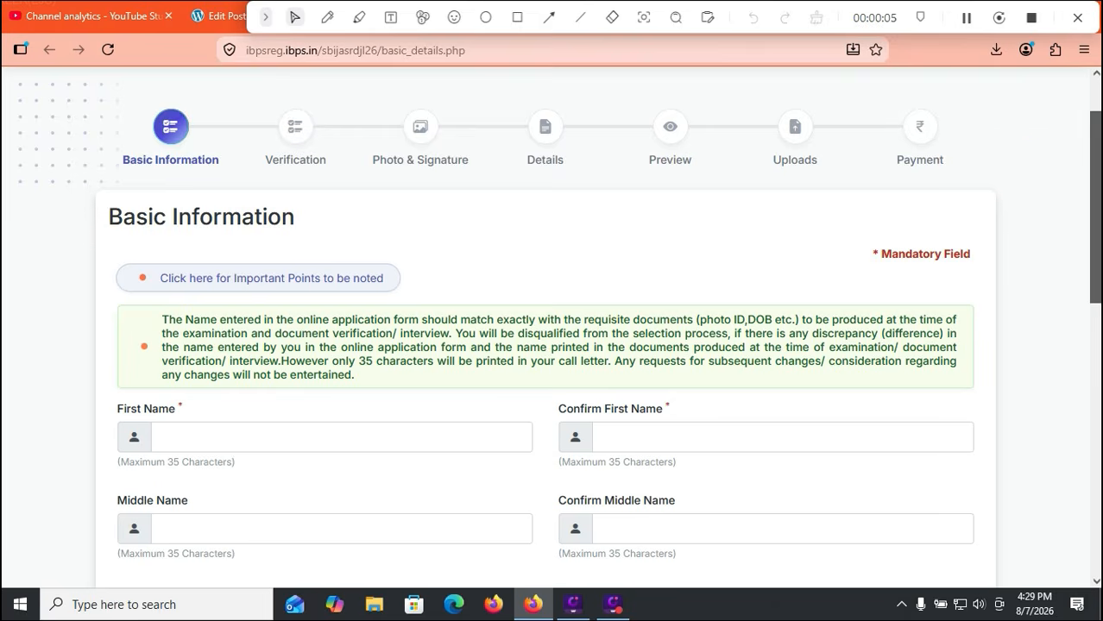
{"action": "scroll", "coordinate": [551, 328], "scroll_direction": "down", "scroll_amount": 1}
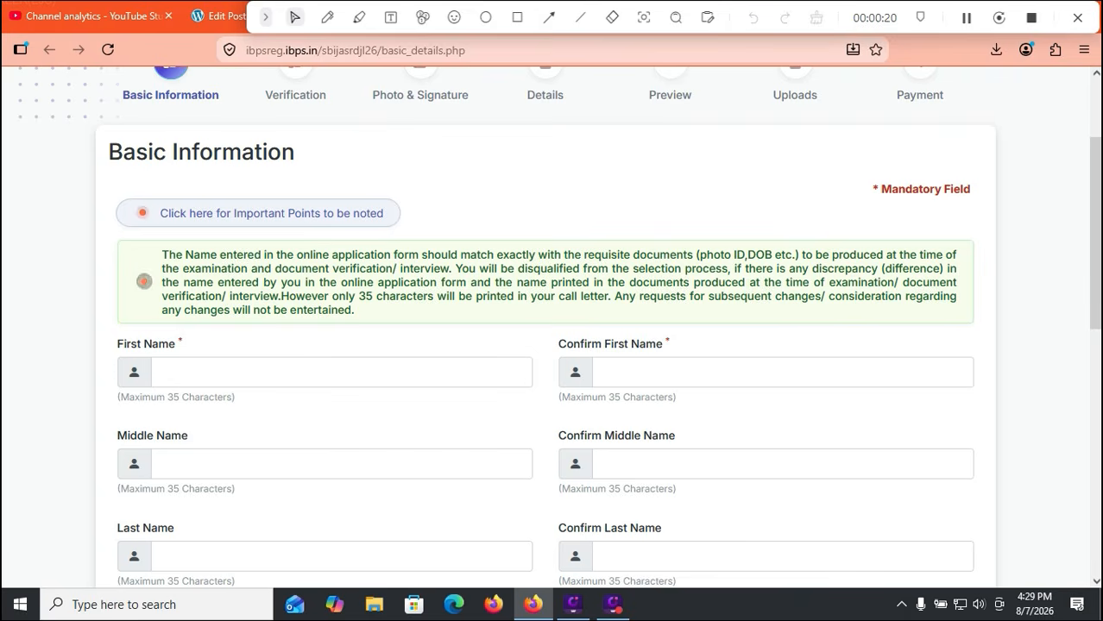
{"action": "left_click", "coordinate": [341, 373]}
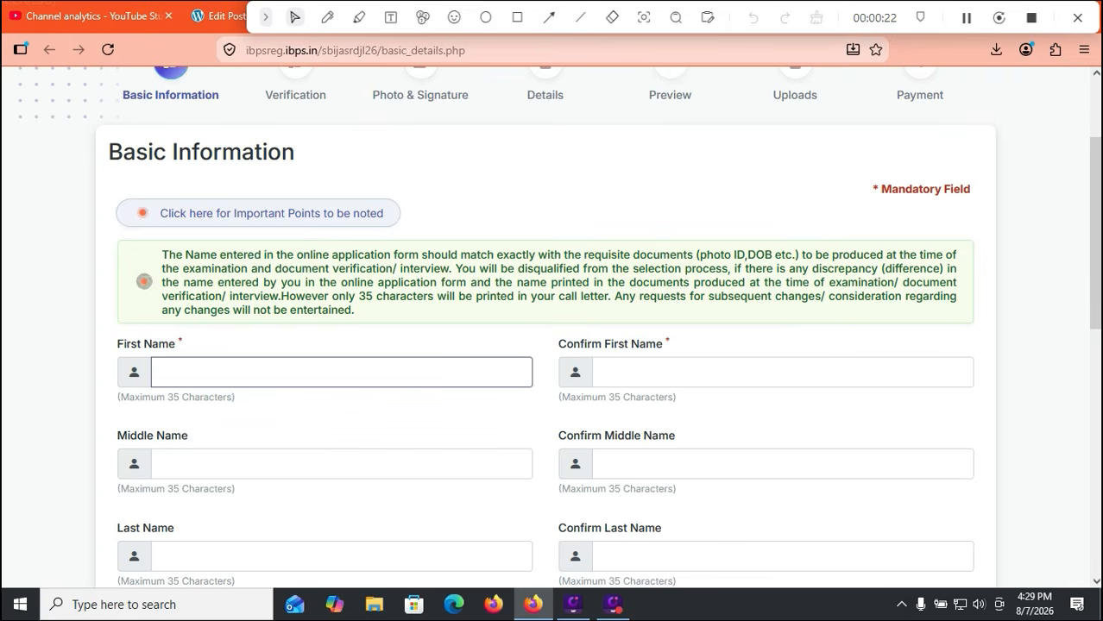
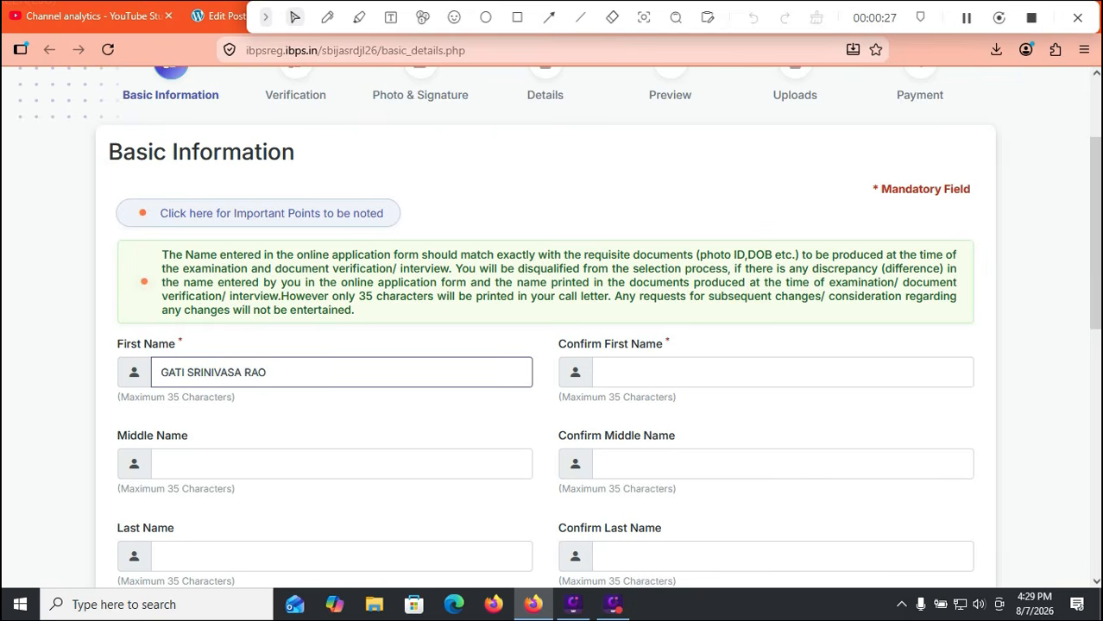
{"action": "scroll", "coordinate": [552, 328], "scroll_direction": "down", "scroll_amount": 4}
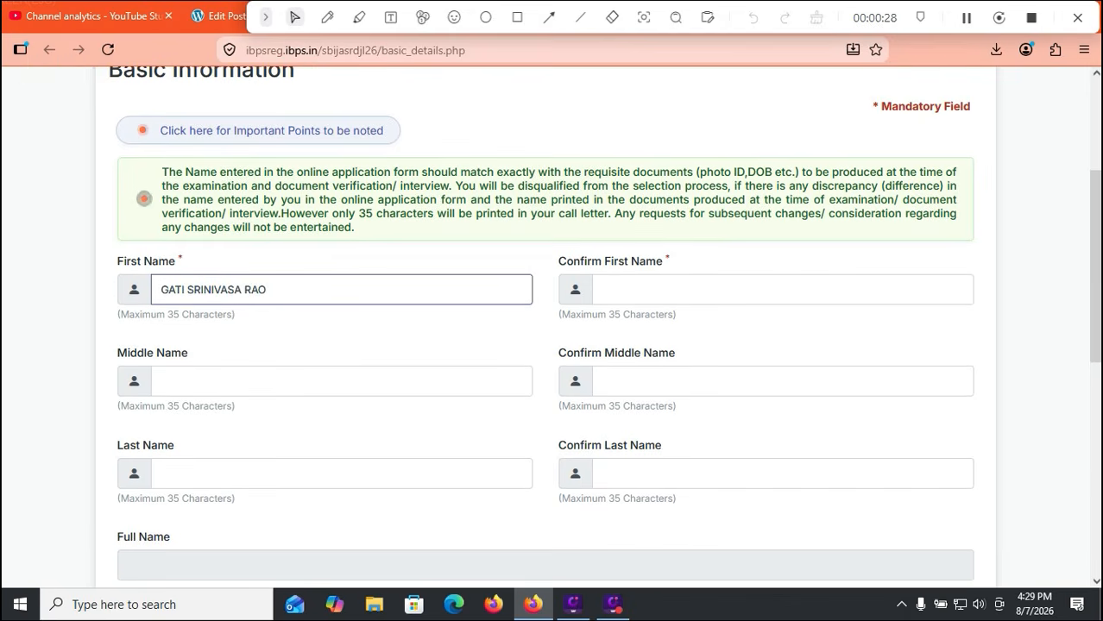
{"action": "left_click", "coordinate": [327, 18]}
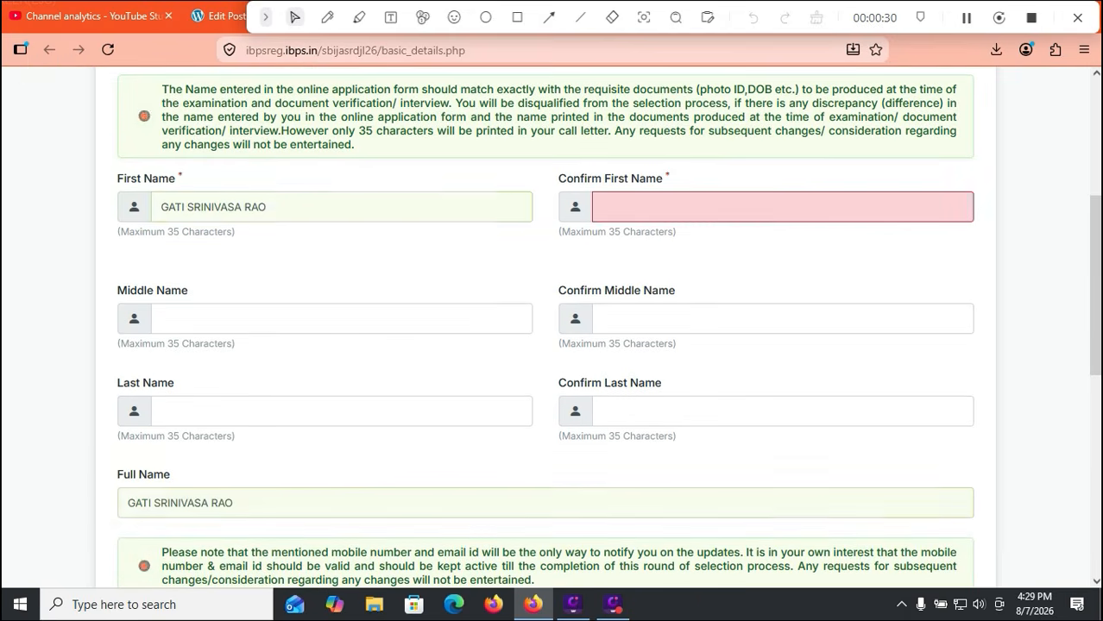
{"action": "left_click_drag", "start_coordinate": [350, 455], "coordinate": [267, 509]}
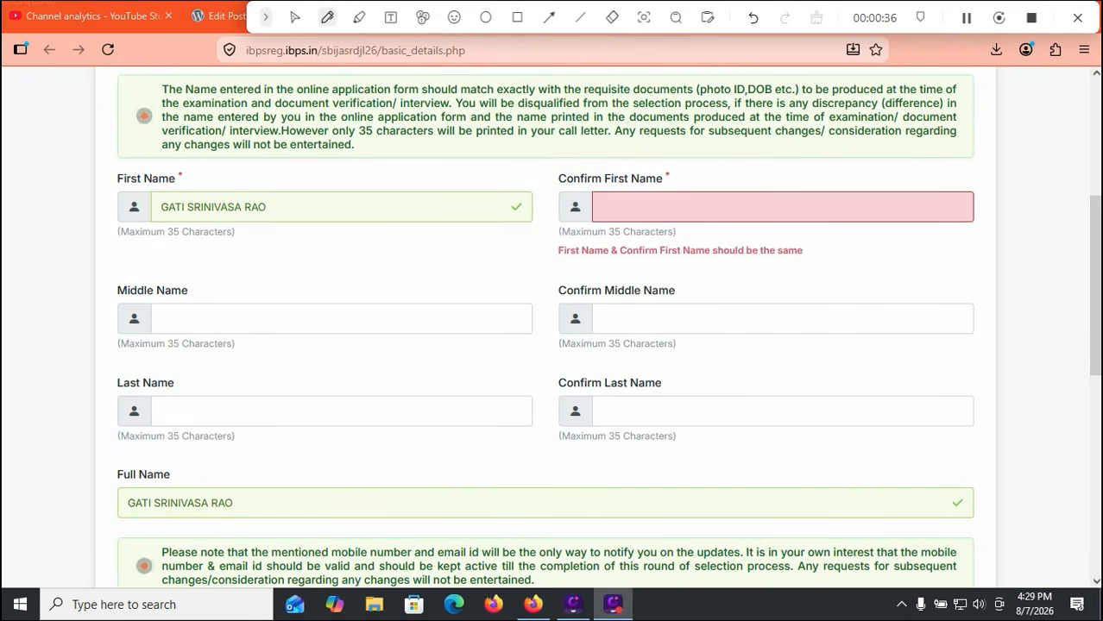
{"action": "left_click", "coordinate": [295, 17]}
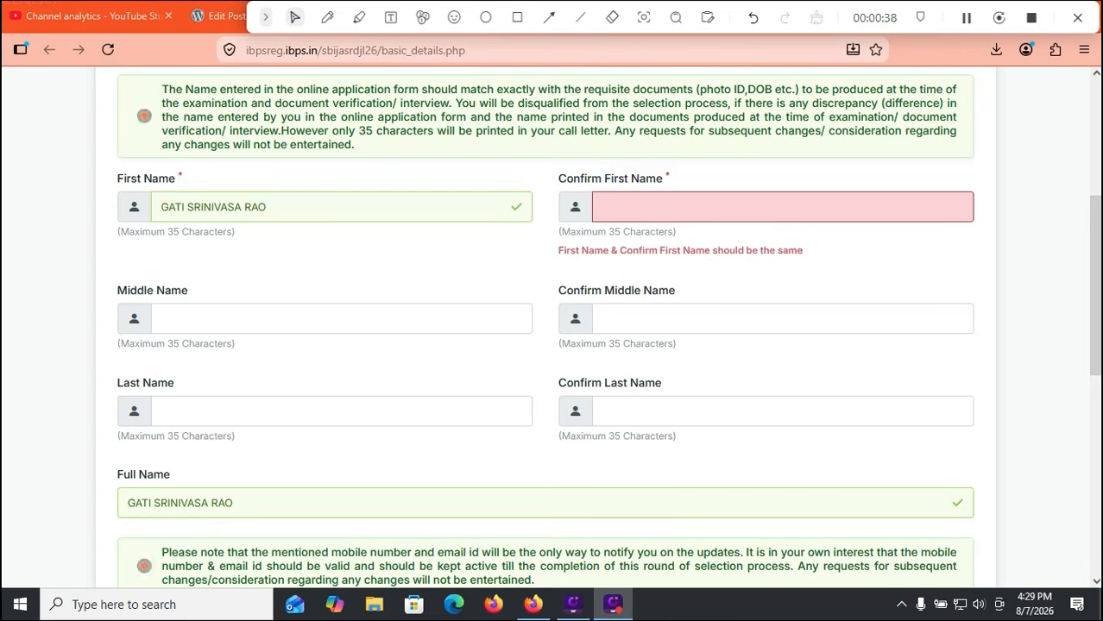
{"action": "scroll", "coordinate": [553, 328], "scroll_direction": "down", "scroll_amount": 2}
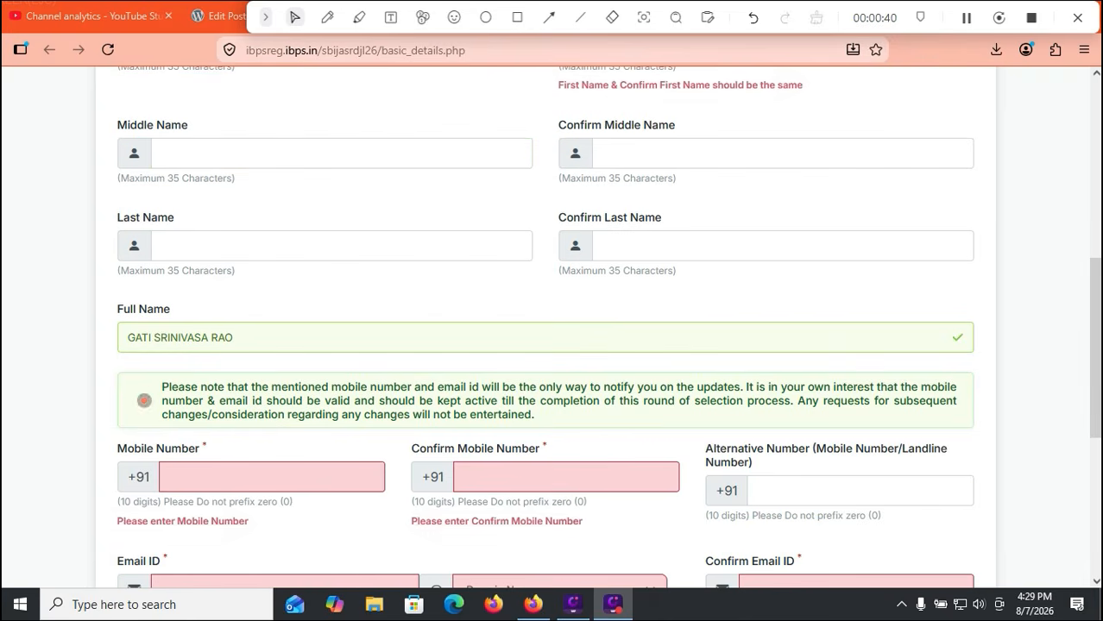
Move through the mobile and alternative number fields and pick gmail.com as the e-mail domain
{"action": "scroll", "coordinate": [552, 328], "scroll_direction": "down", "scroll_amount": 2}
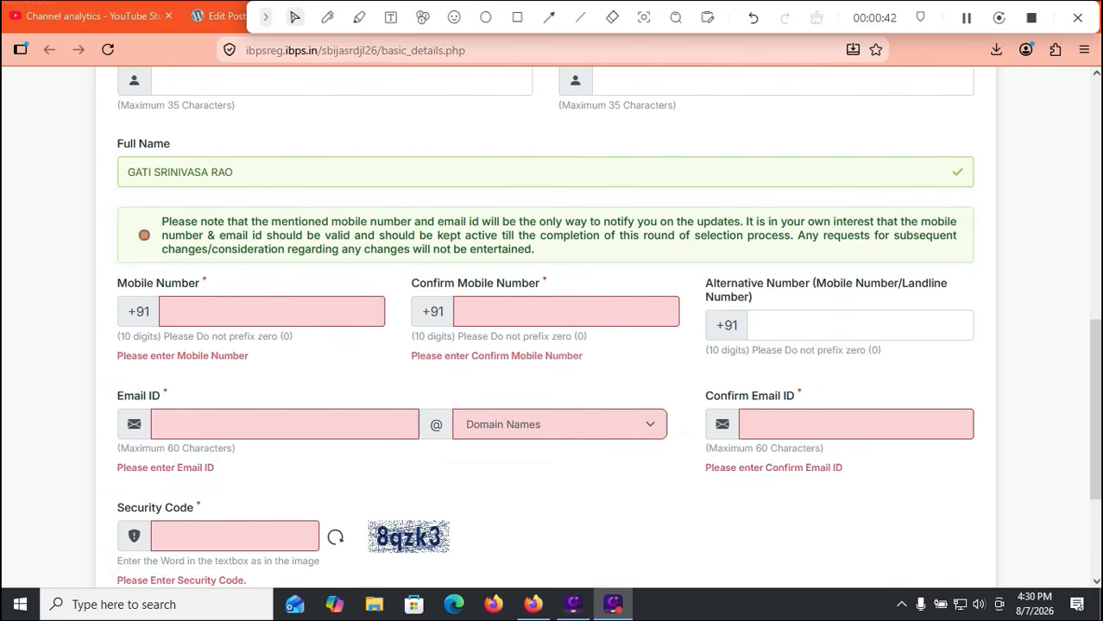
{"action": "left_click", "coordinate": [272, 312]}
{"action": "left_click", "coordinate": [566, 312]}
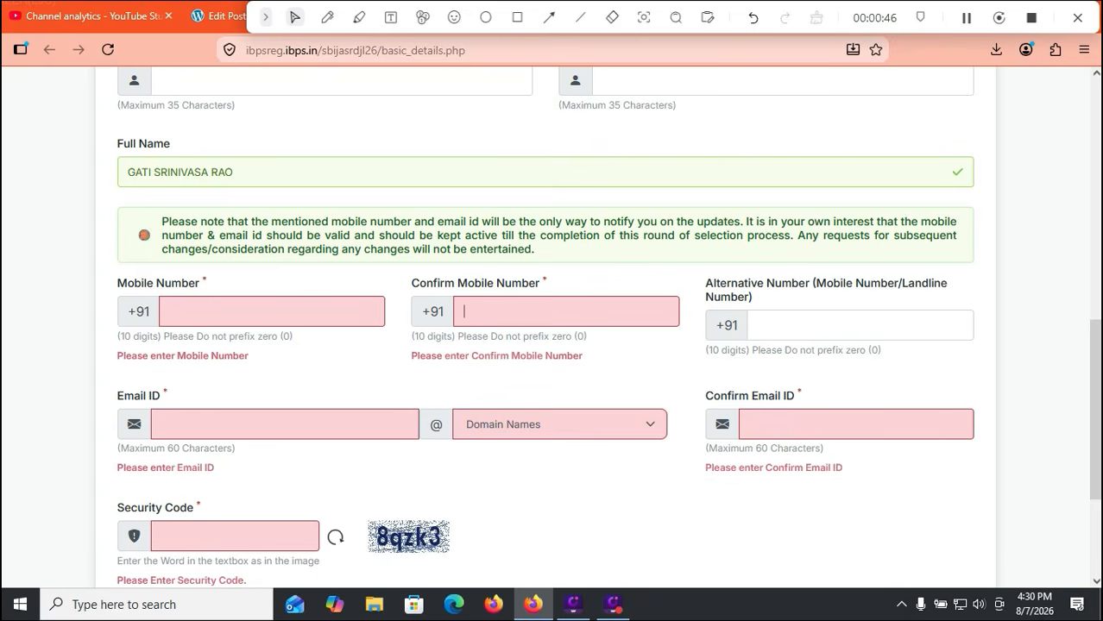
{"action": "left_click", "coordinate": [860, 325]}
{"action": "key", "text": "Tab"}
{"action": "key", "text": "Tab"}
{"action": "left_click", "coordinate": [559, 425]}
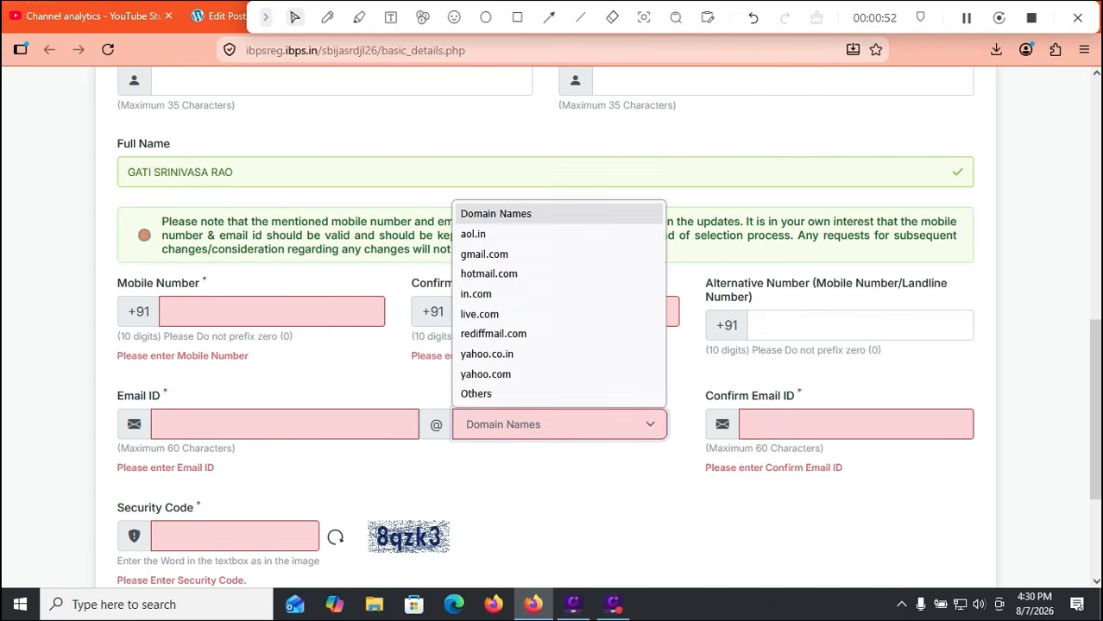
{"action": "key", "text": "Escape"}
Enter the candidate's e-mail ID and the matching confirmation e-mail address
{"action": "left_click", "coordinate": [285, 425]}
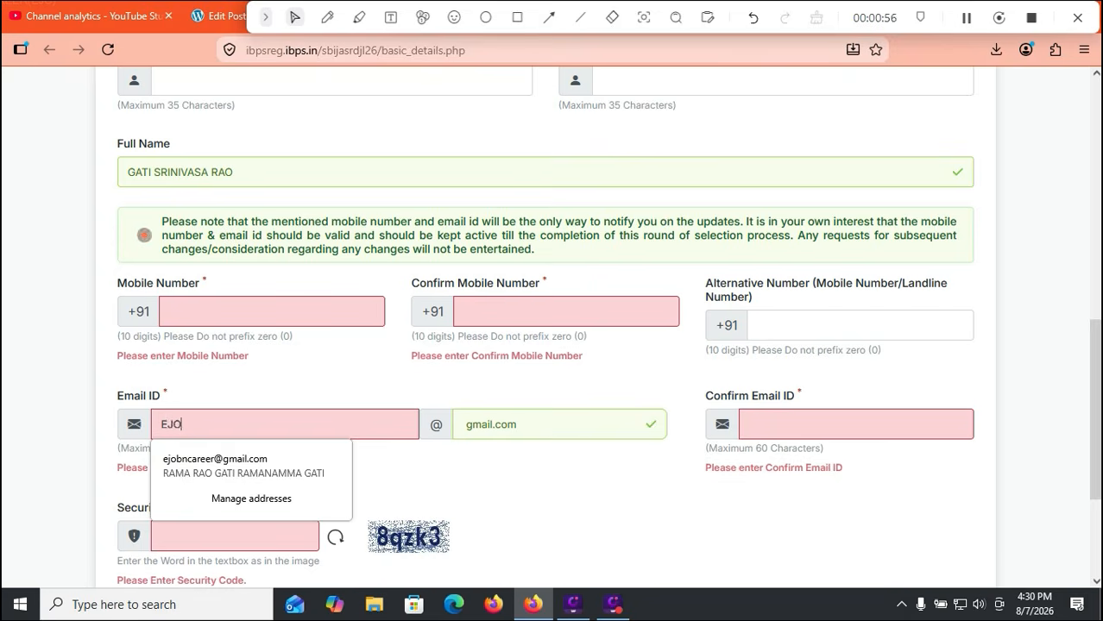
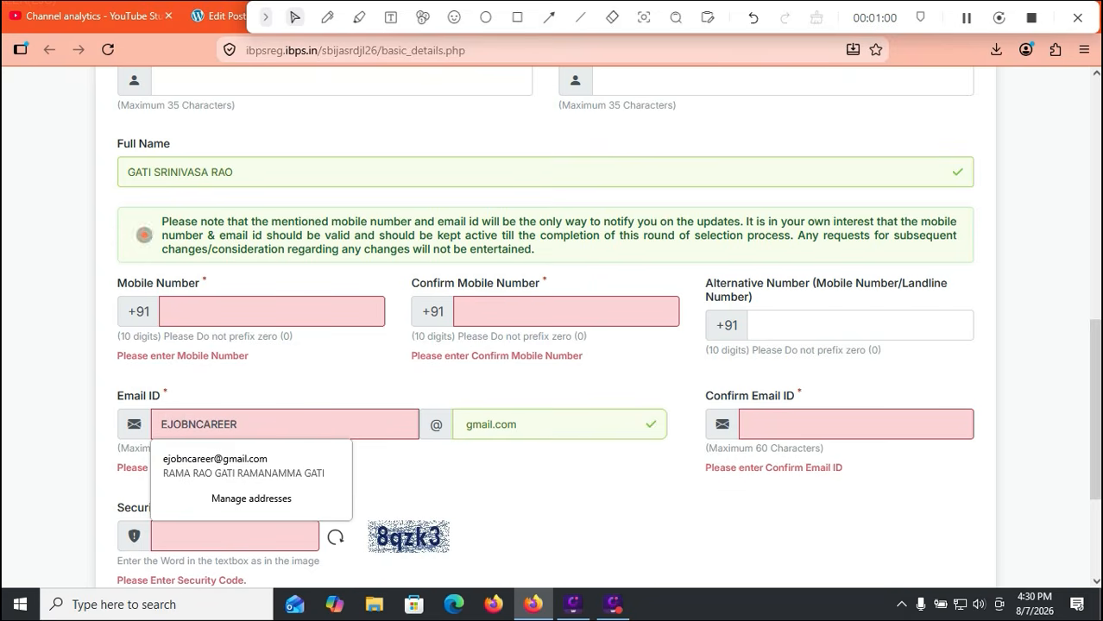
{"action": "left_click", "coordinate": [811, 425]}
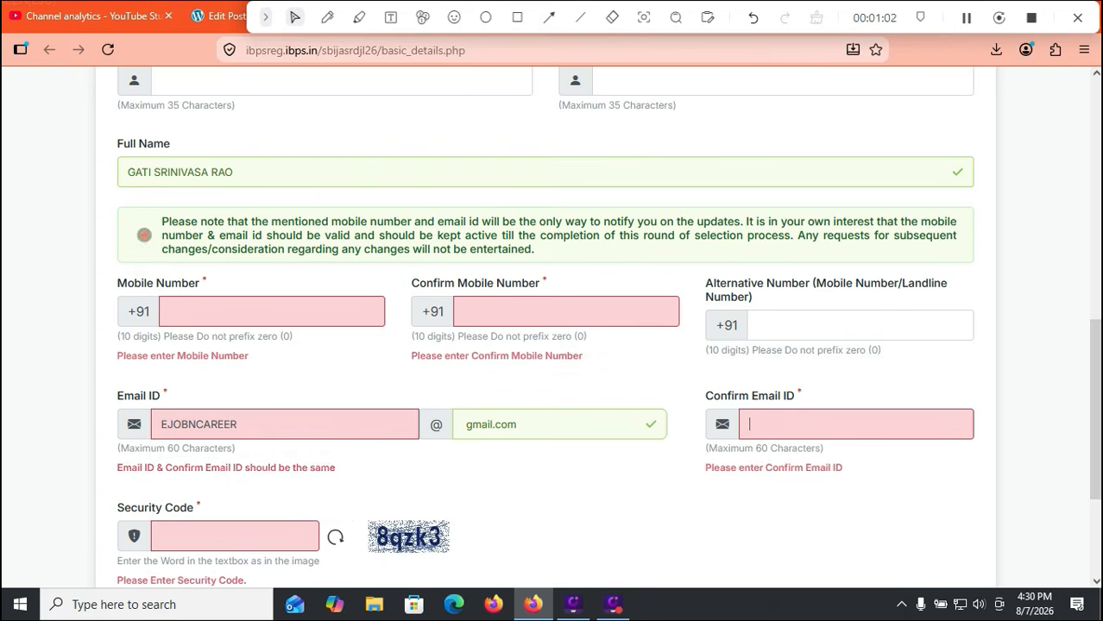
{"action": "left_click", "coordinate": [811, 424]}
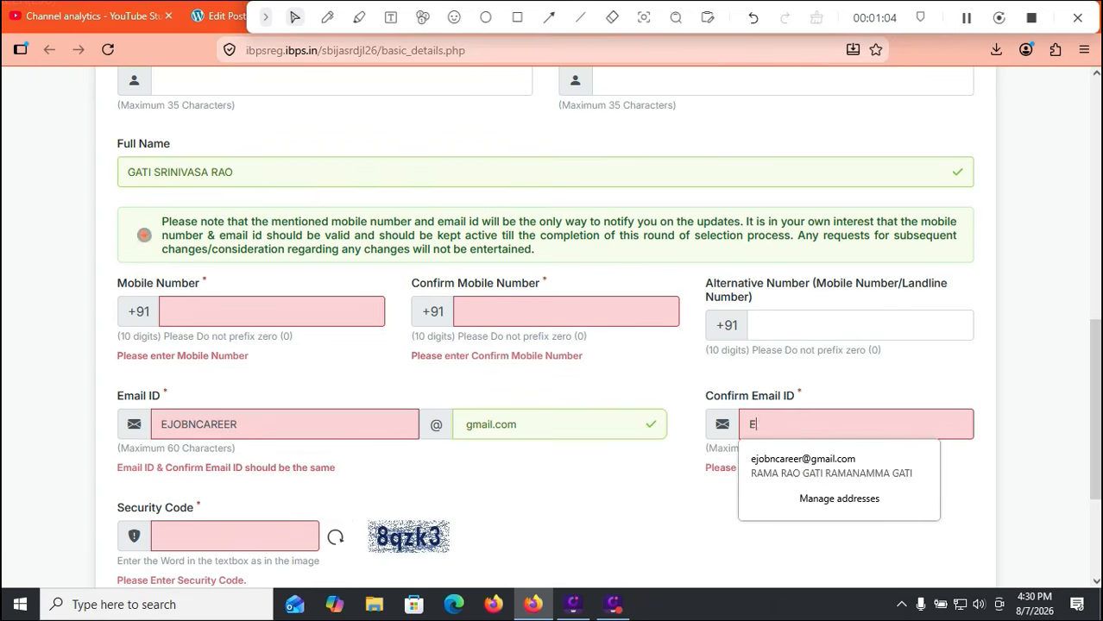
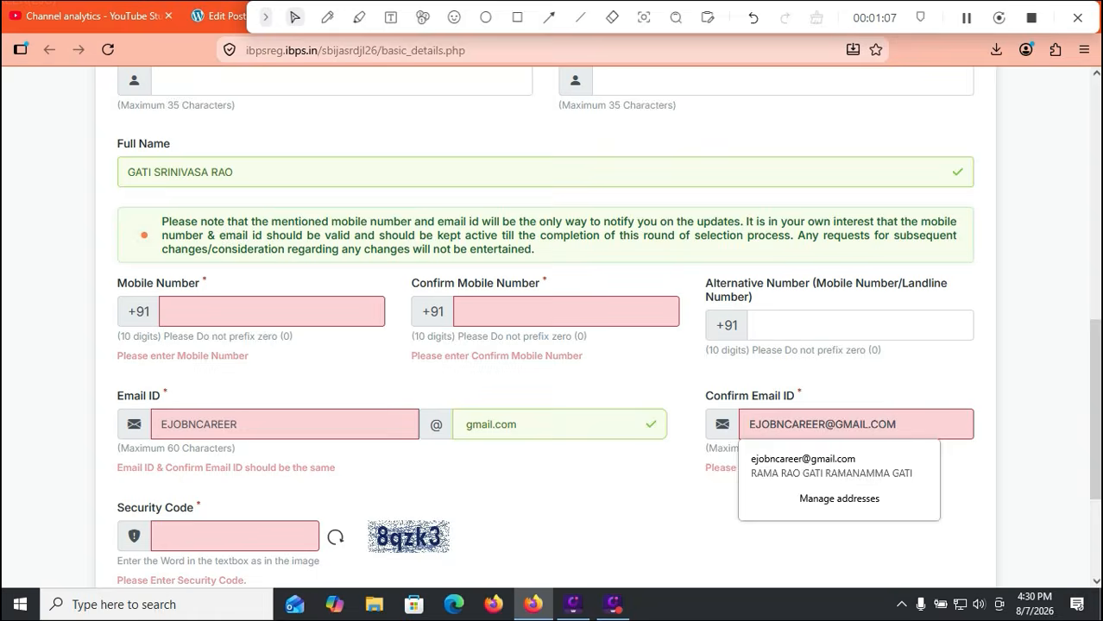
Submit the basic information form to reach OTP Verification
{"action": "key", "text": "Return"}
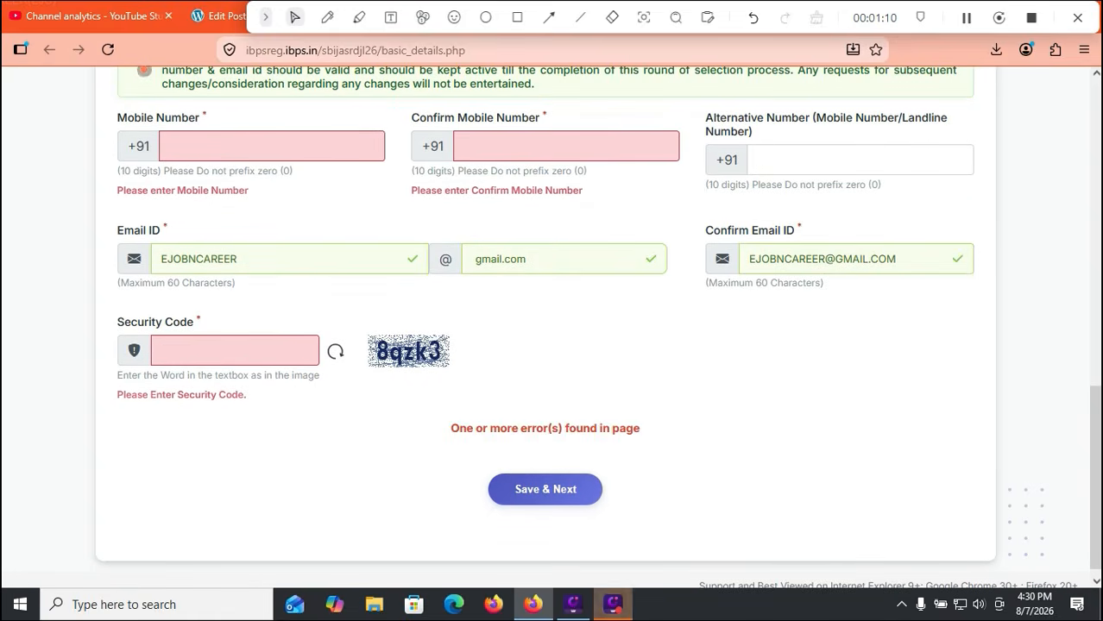
{"action": "left_click", "coordinate": [517, 17]}
{"action": "mouse_move", "coordinate": [471, 462]}
{"action": "left_mouse_down"}
{"action": "mouse_move", "coordinate": [532, 513]}
{"action": "mouse_move", "coordinate": [622, 526]}
{"action": "left_mouse_up"}
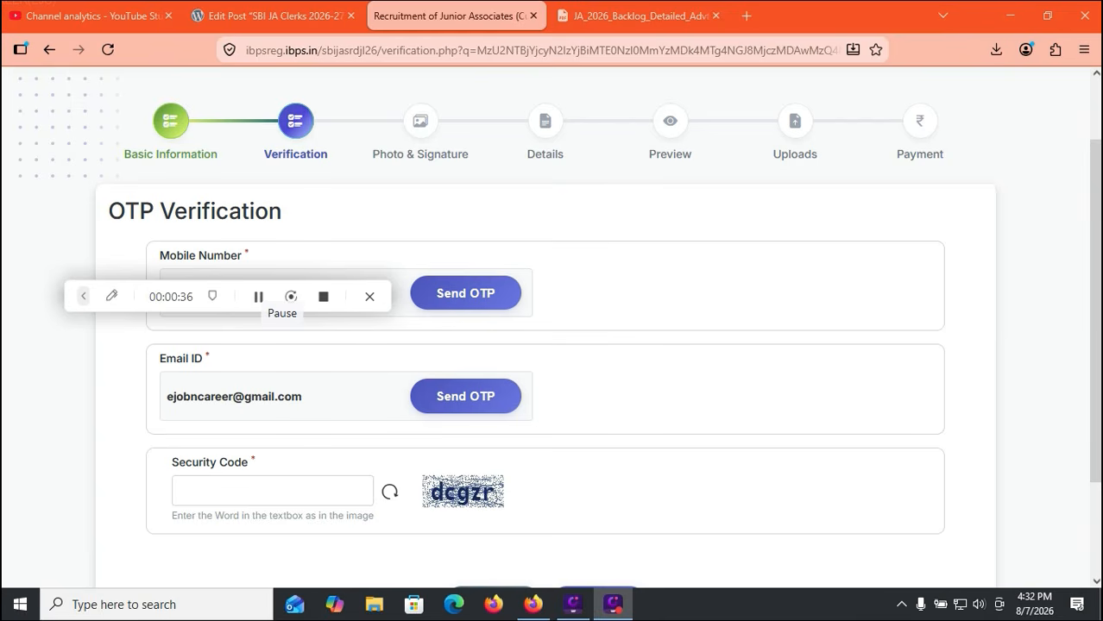
Finish mobile and e-mail OTP verification and continue to the Photo & Signature page
{"action": "left_click", "coordinate": [273, 491]}
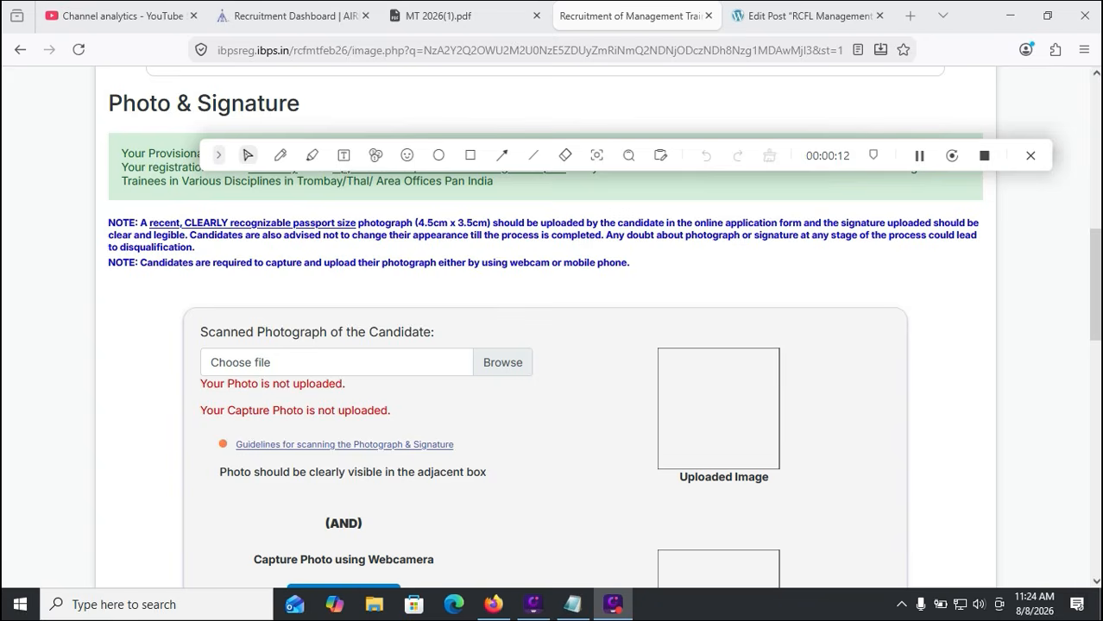
Allow webcam access for Capture Photo and reveal the mobile-capture QR code
{"action": "scroll", "coordinate": [552, 345], "scroll_direction": "down", "scroll_amount": 3}
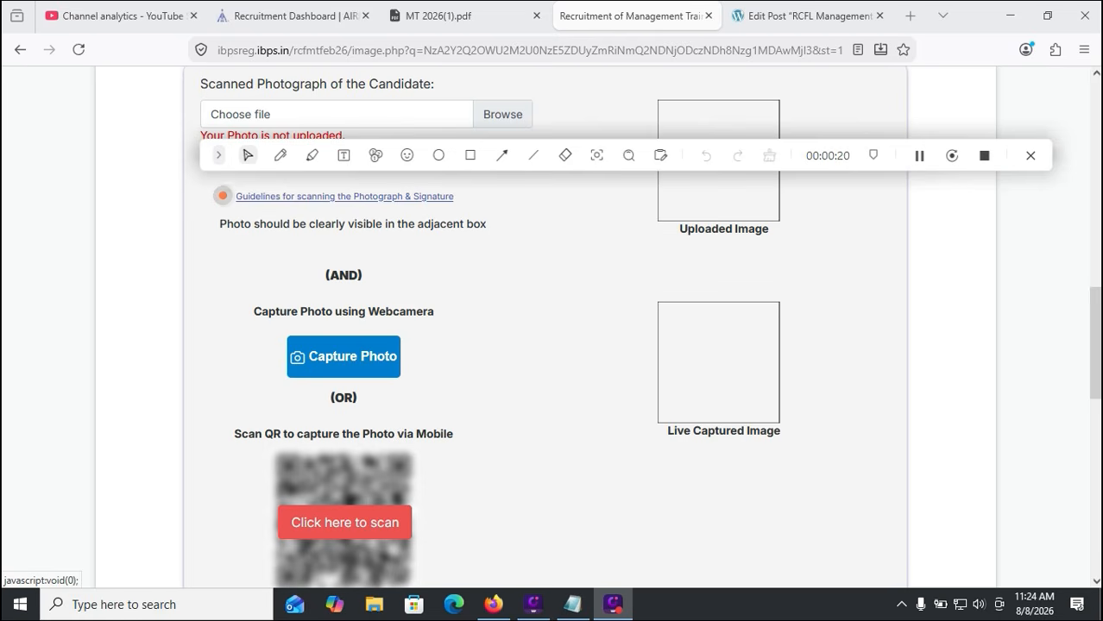
{"action": "left_click", "coordinate": [343, 356]}
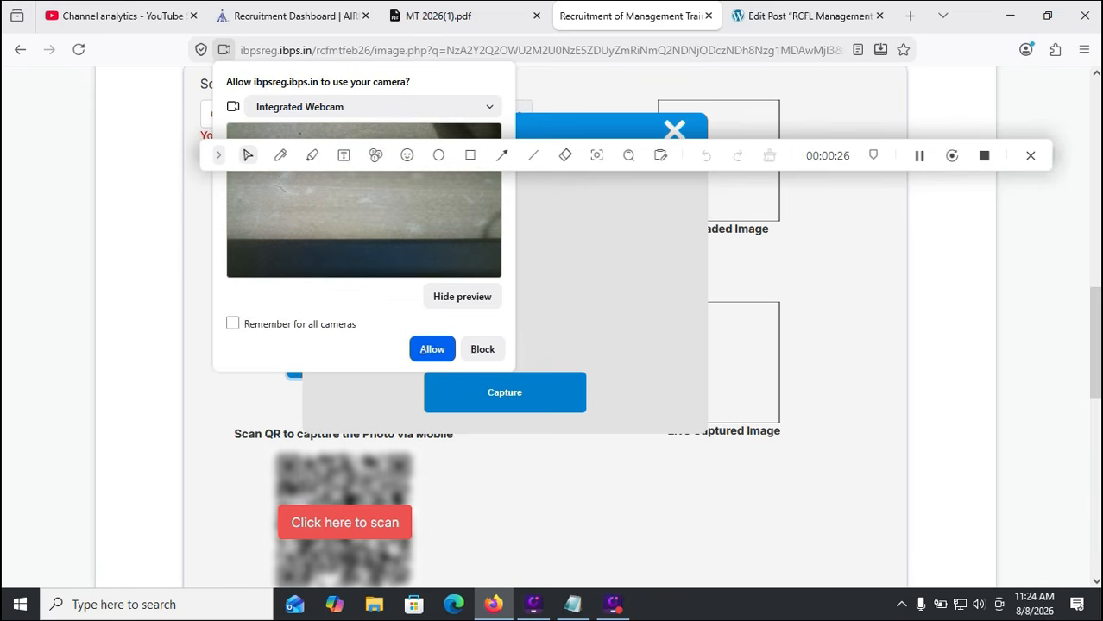
{"action": "left_click", "coordinate": [432, 349]}
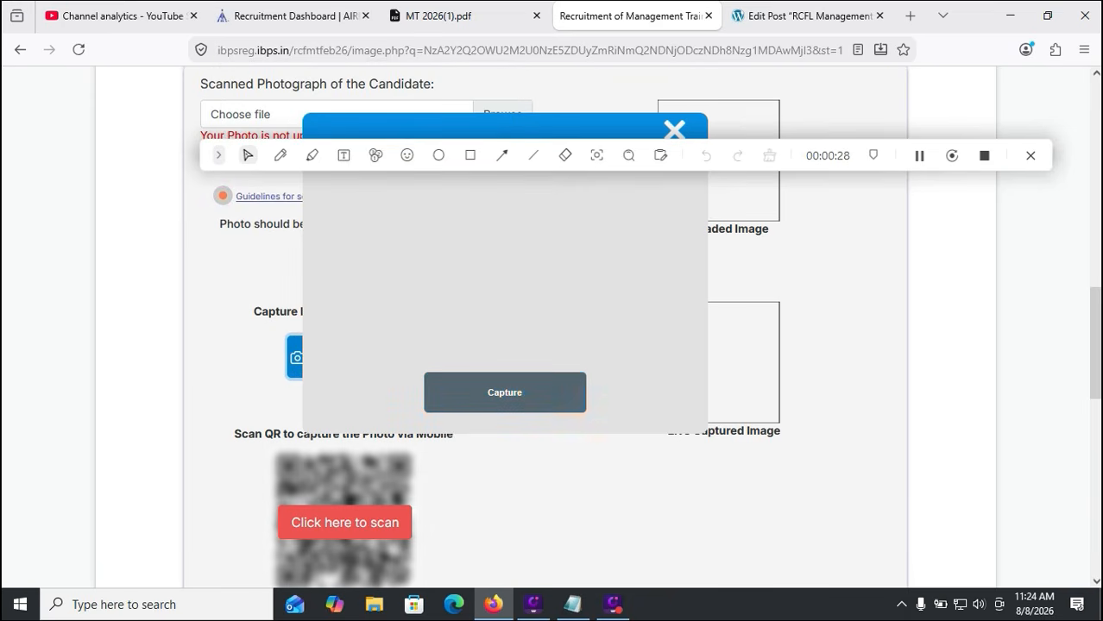
{"action": "scroll", "coordinate": [552, 345], "scroll_direction": "down", "scroll_amount": 3}
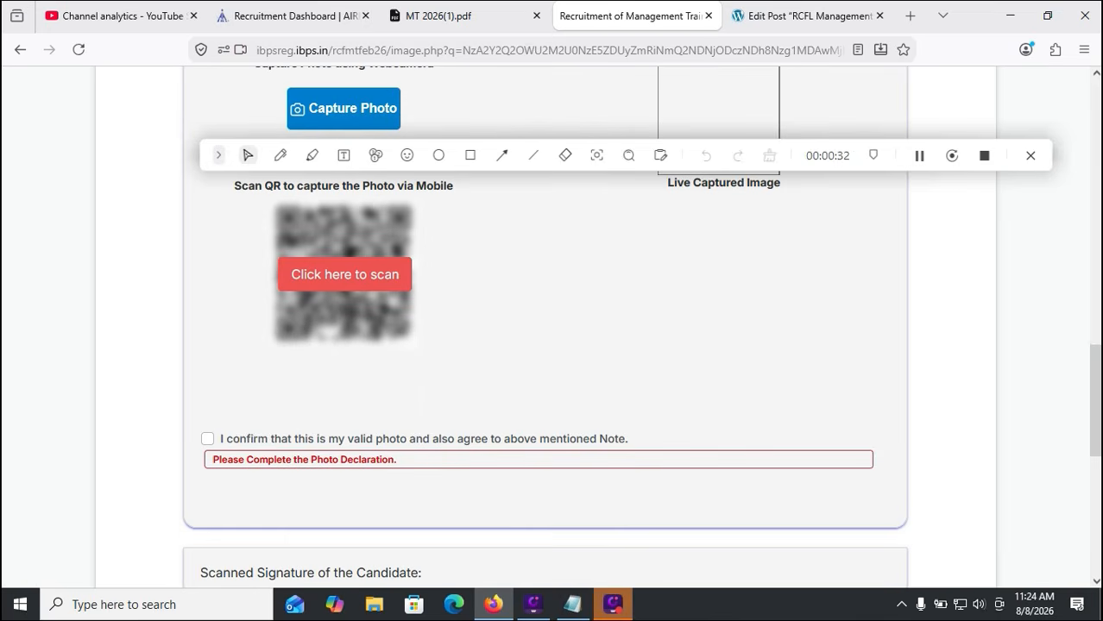
{"action": "left_click", "coordinate": [345, 274]}
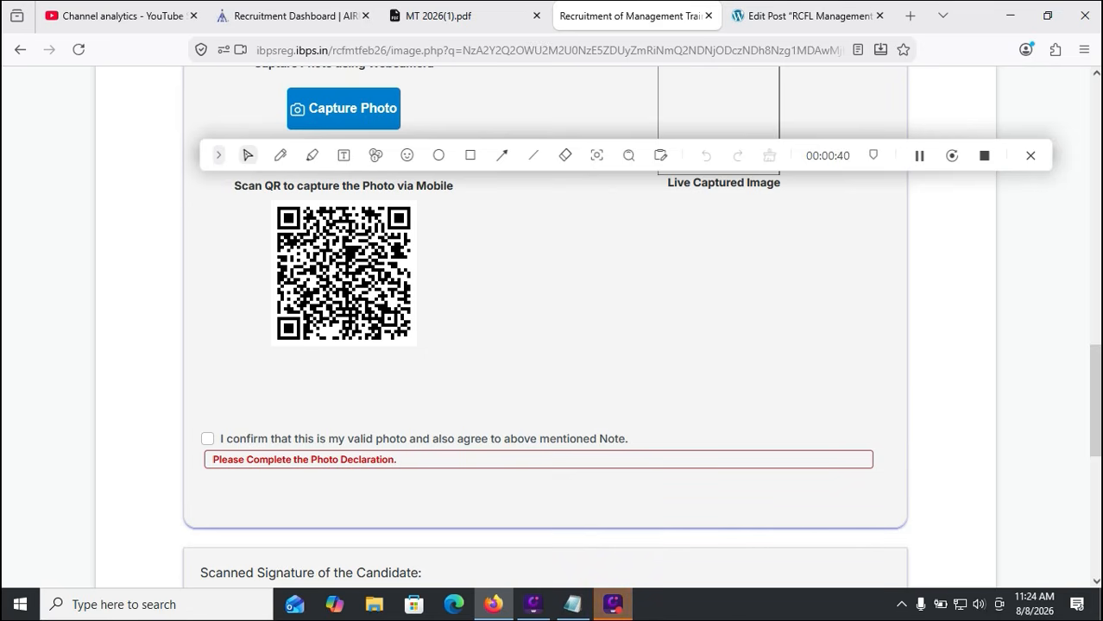
Tick the photo declaration and signature declaration checkboxes
{"action": "scroll", "coordinate": [553, 328], "scroll_direction": "up", "scroll_amount": 2}
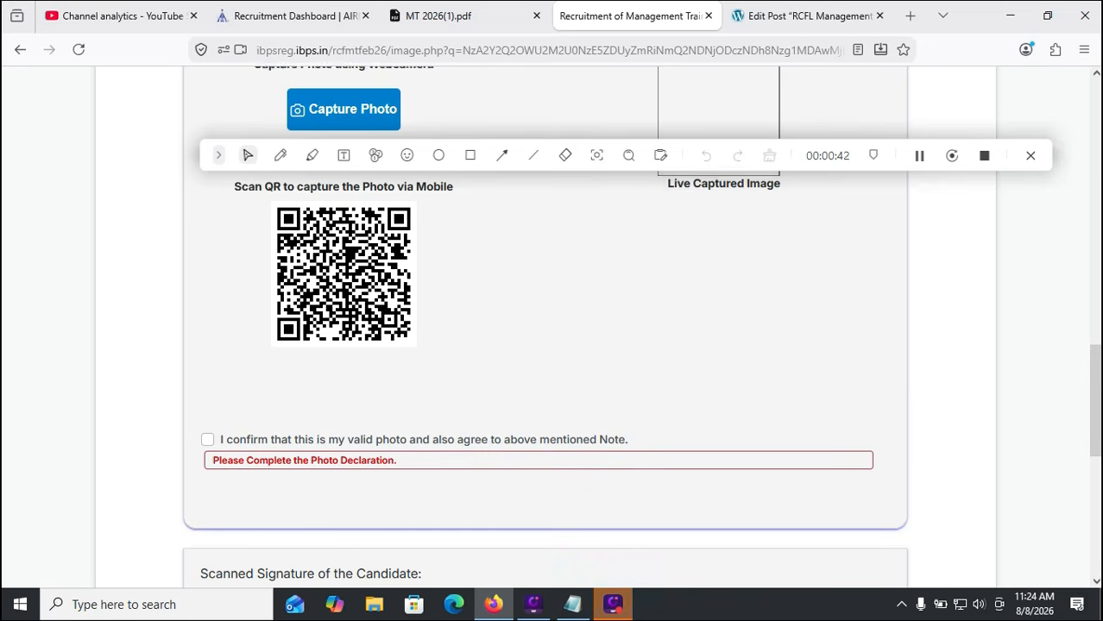
{"action": "scroll", "coordinate": [210, 582], "scroll_direction": "down", "scroll_amount": 2}
{"action": "scroll", "coordinate": [210, 582], "scroll_direction": "down", "scroll_amount": 2}
{"action": "left_click", "coordinate": [207, 356]}
{"action": "scroll", "coordinate": [208, 356], "scroll_direction": "down", "scroll_amount": 1}
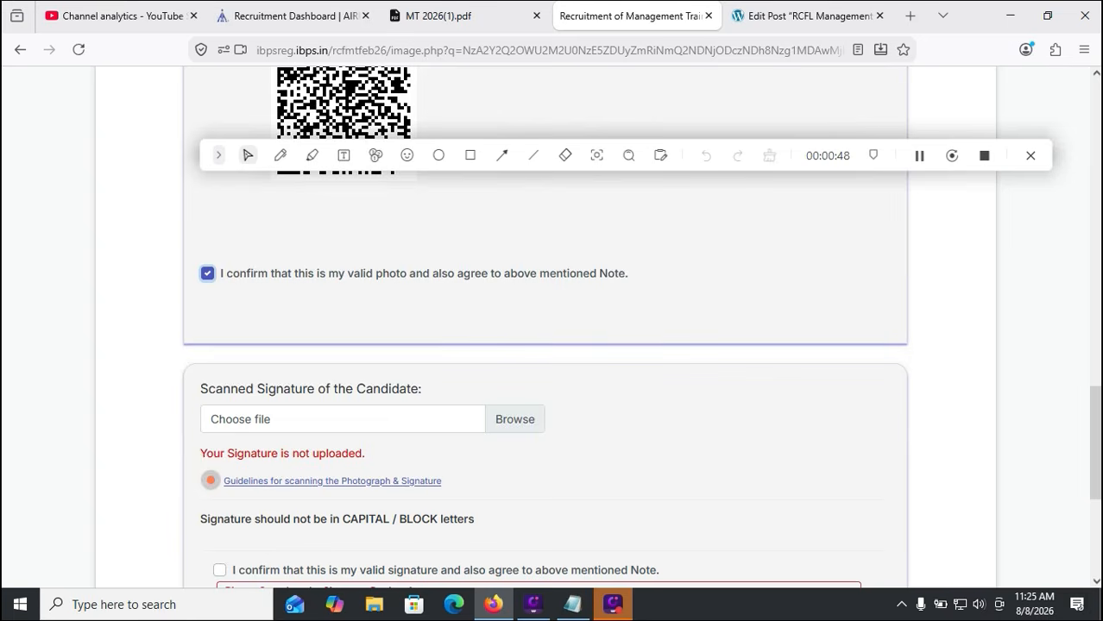
{"action": "scroll", "coordinate": [553, 345], "scroll_direction": "down", "scroll_amount": 2}
{"action": "left_click", "coordinate": [220, 405]}
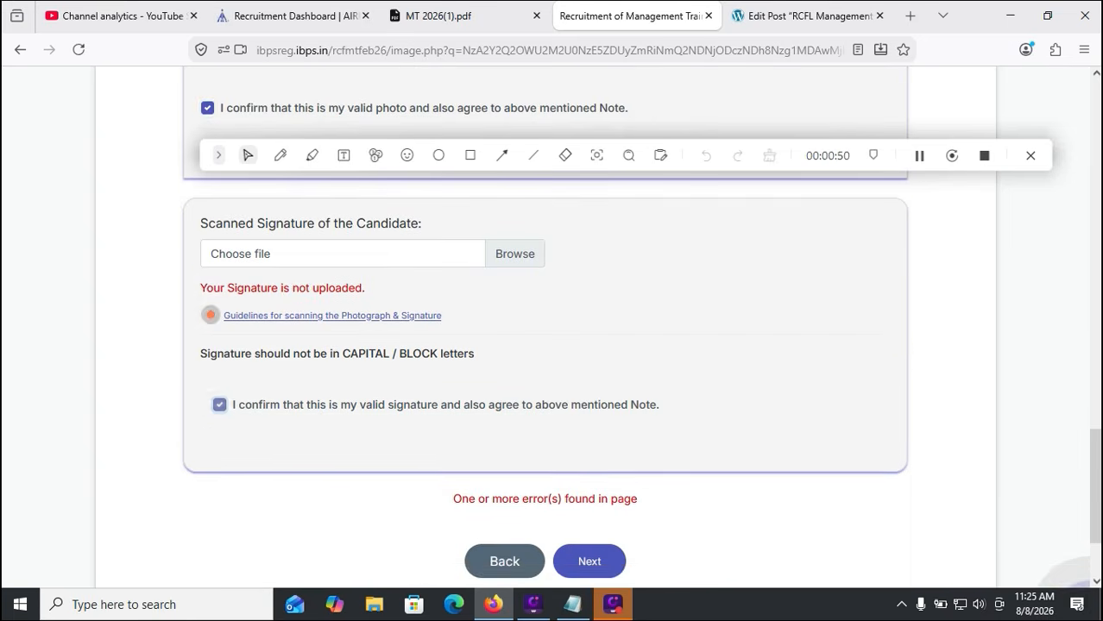
{"action": "scroll", "coordinate": [220, 404], "scroll_direction": "down", "scroll_amount": 1}
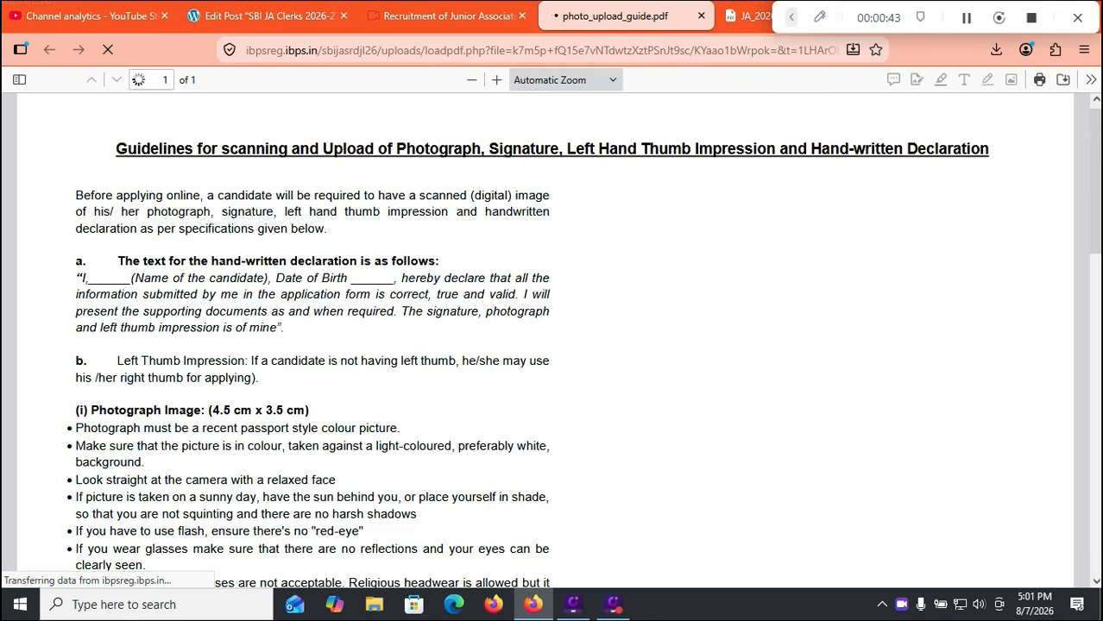
Scroll the upload guide to the photo and signature specifications and highlight the black-ink signing rule
{"action": "scroll", "coordinate": [552, 340], "scroll_direction": "down", "scroll_amount": 1}
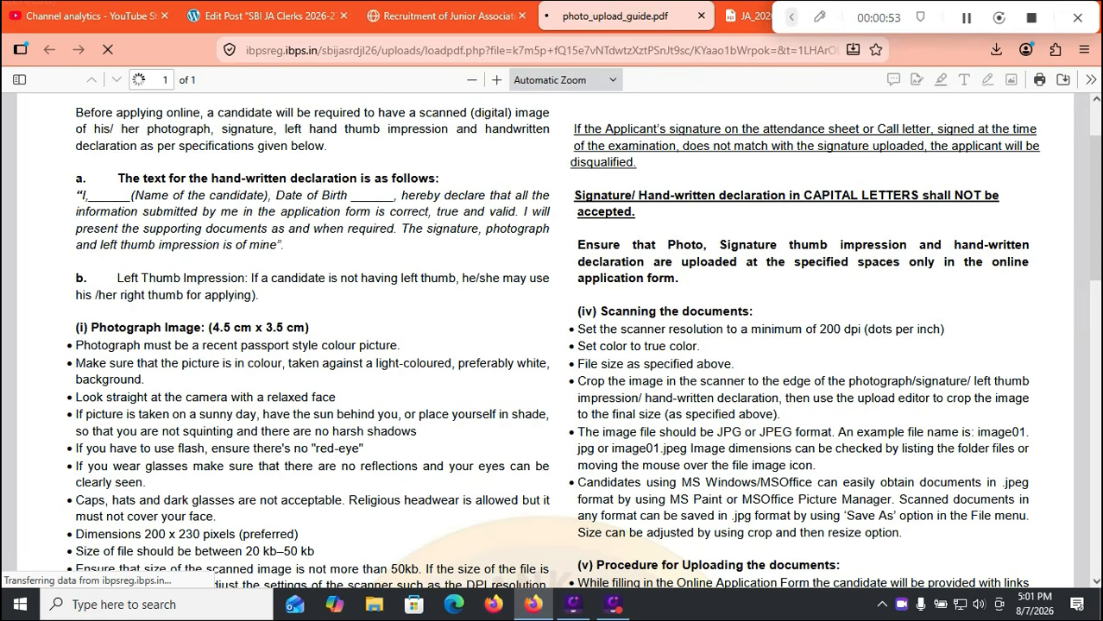
{"action": "scroll", "coordinate": [552, 337], "scroll_direction": "down", "scroll_amount": 2}
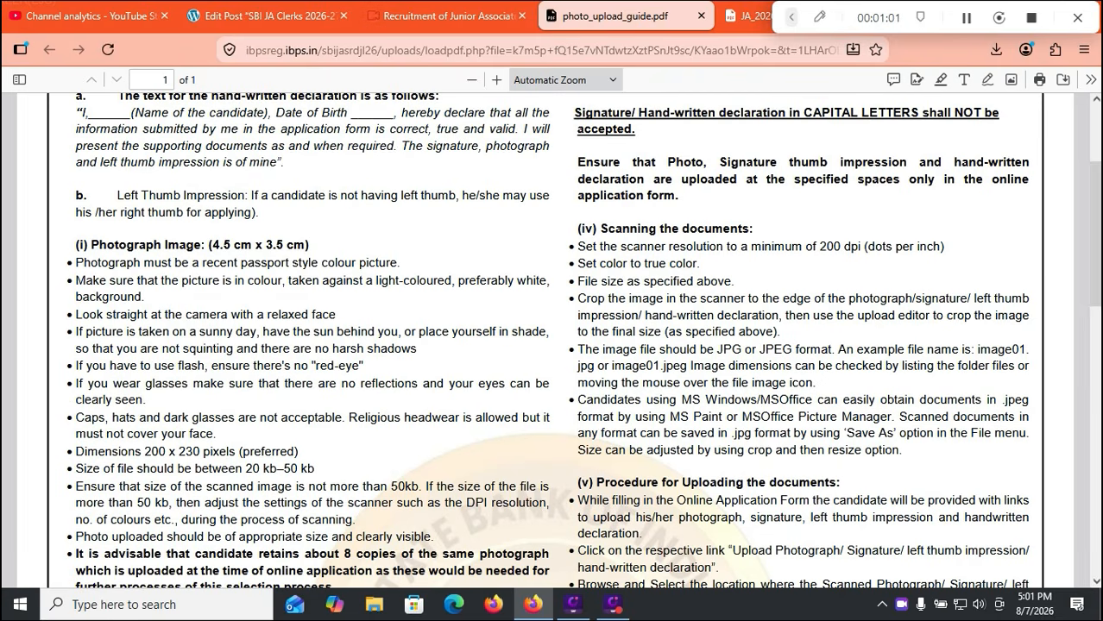
{"action": "scroll", "coordinate": [552, 342], "scroll_direction": "down", "scroll_amount": 2}
{"action": "scroll", "coordinate": [552, 341], "scroll_direction": "down", "scroll_amount": 12}
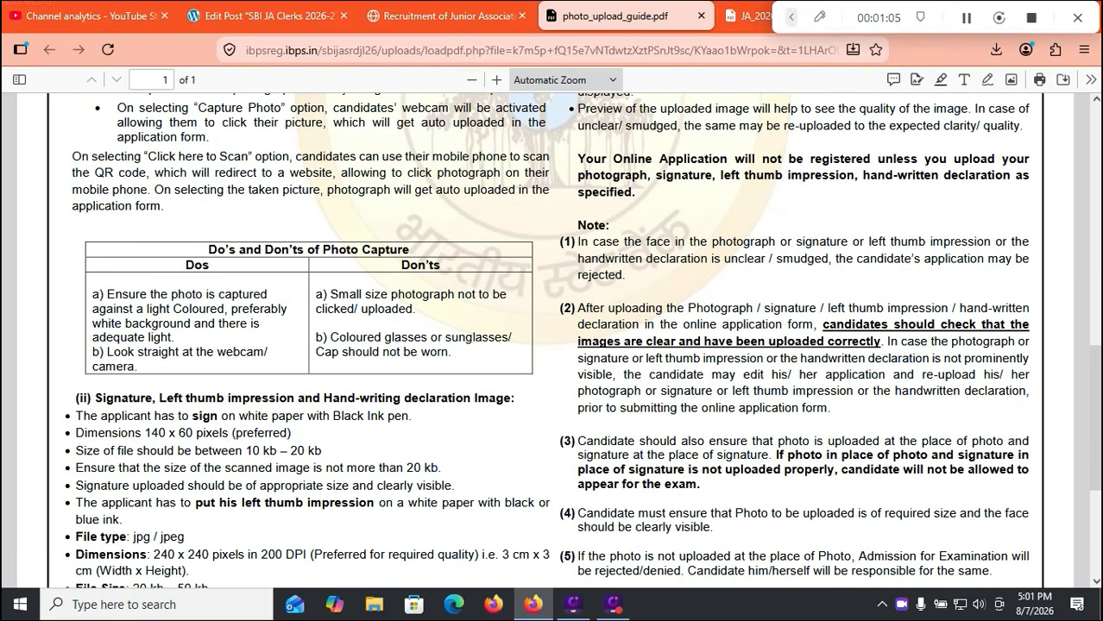
{"action": "left_click_drag", "start_coordinate": [333, 416], "coordinate": [380, 416]}
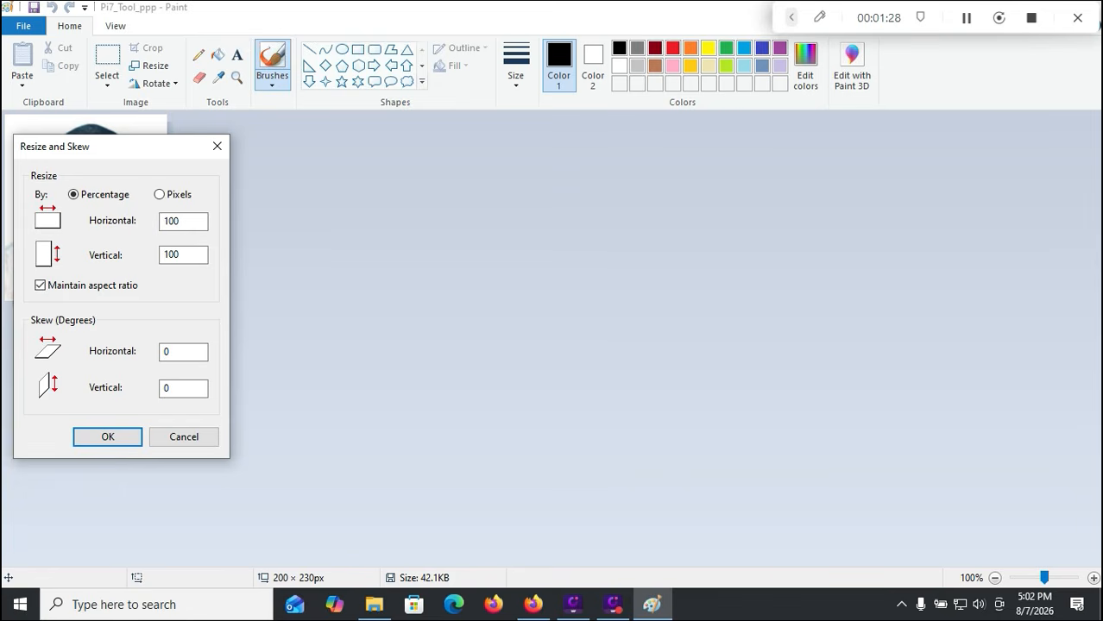
Uncheck Maintain aspect ratio and switch the resize to Pixels at 200 × 230
{"action": "left_click", "coordinate": [41, 285]}
{"action": "left_click", "coordinate": [159, 194]}
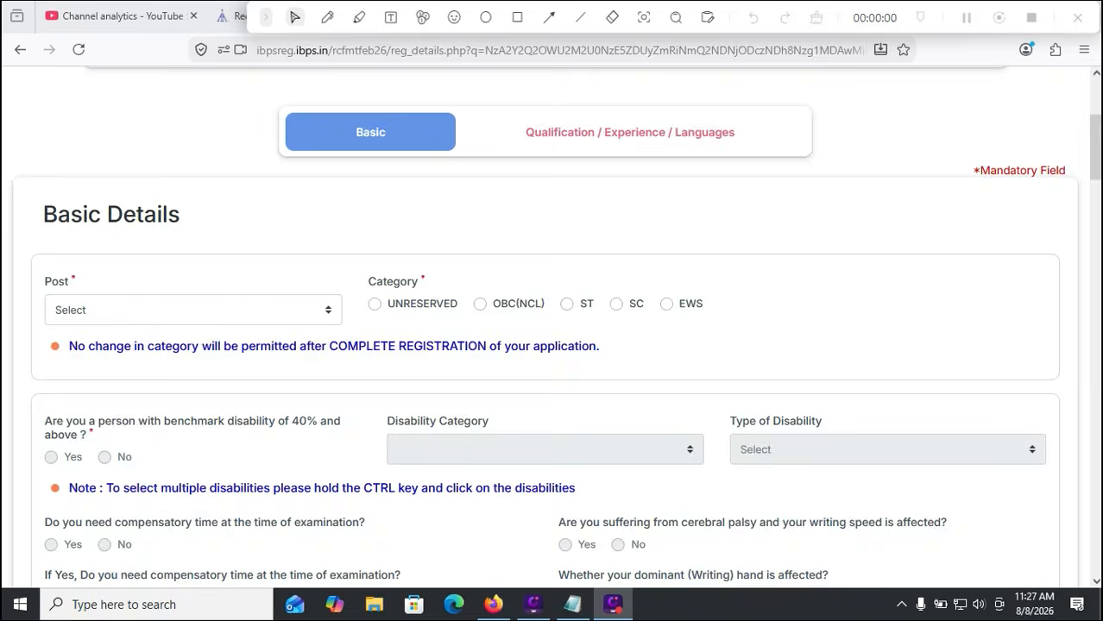
Select Management Trainee (Information Technology) from the Post list
{"action": "scroll", "coordinate": [550, 327], "scroll_direction": "up", "scroll_amount": 3}
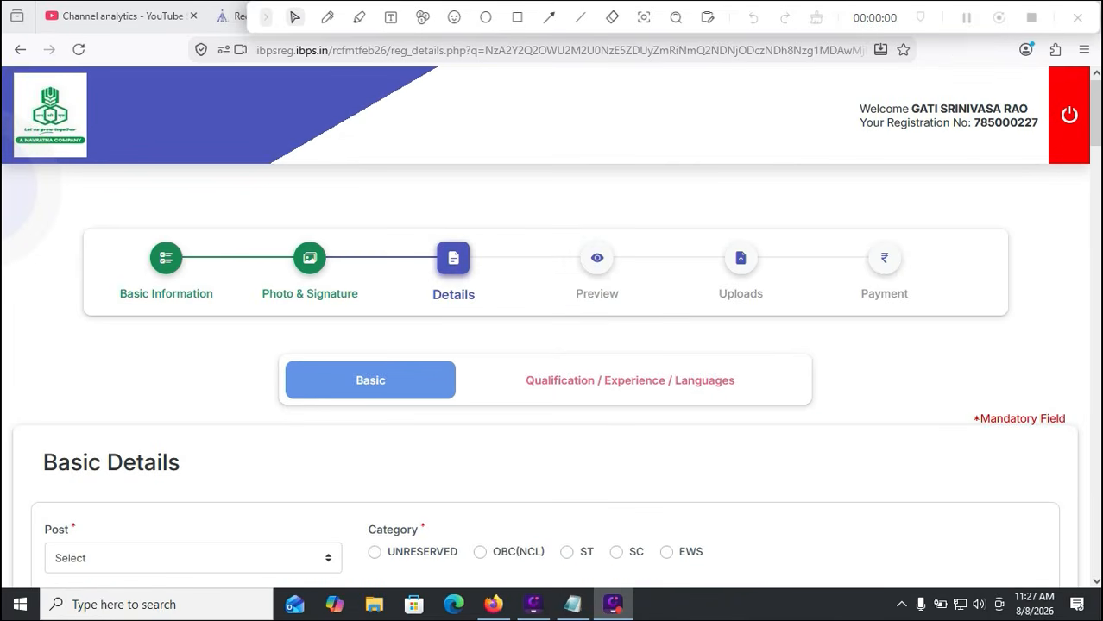
{"action": "scroll", "coordinate": [550, 326], "scroll_direction": "down", "scroll_amount": 3}
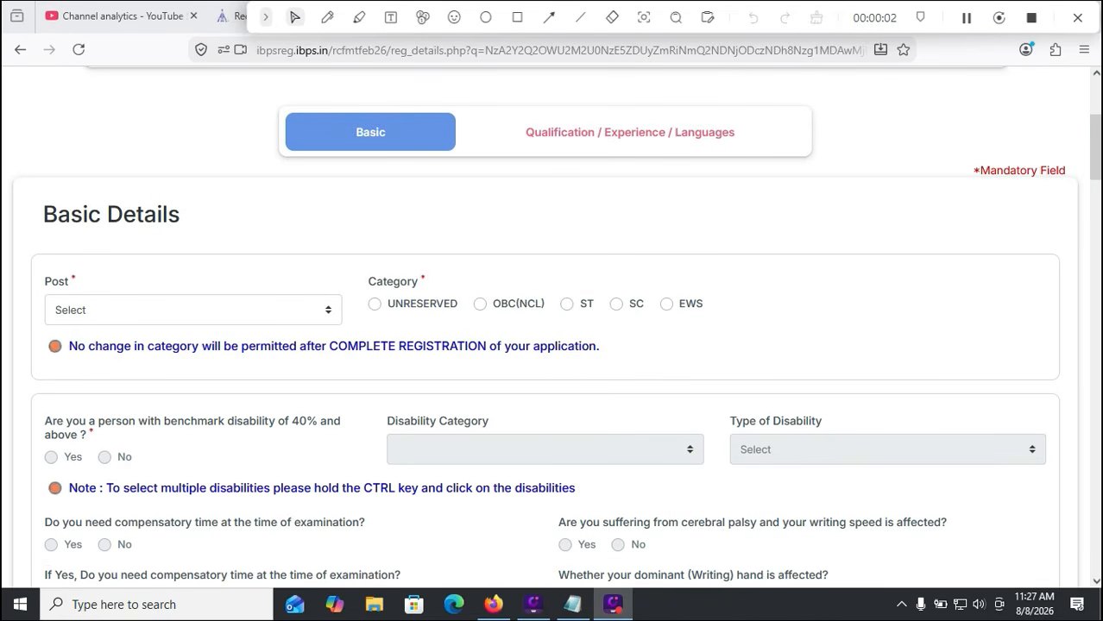
{"action": "left_click", "coordinate": [193, 310]}
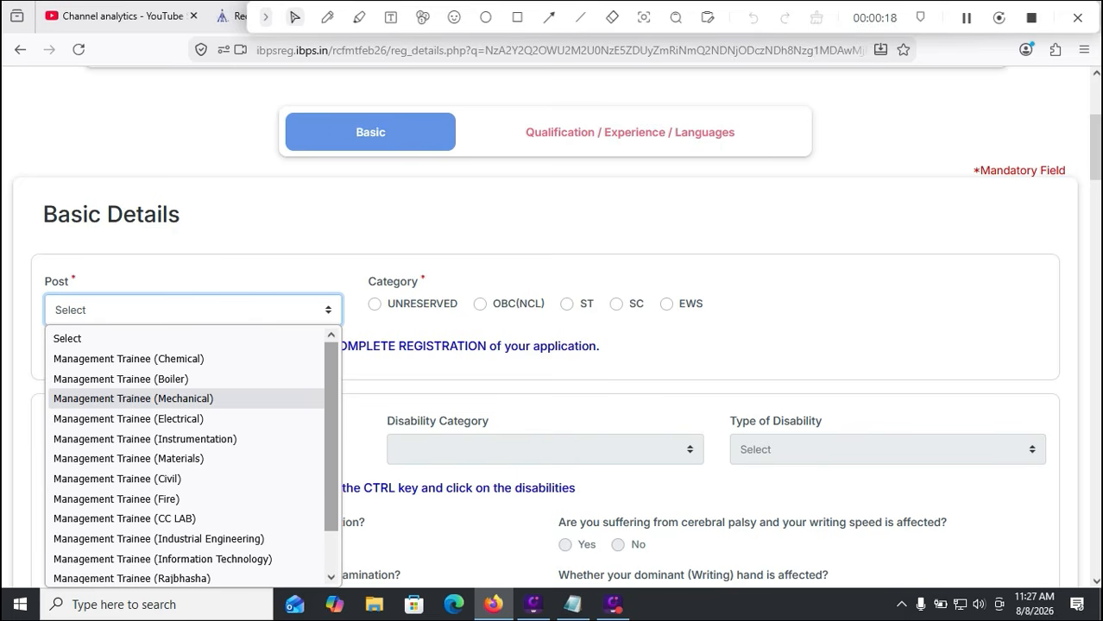
{"action": "left_click_drag", "start_coordinate": [331, 436], "coordinate": [332, 477]}
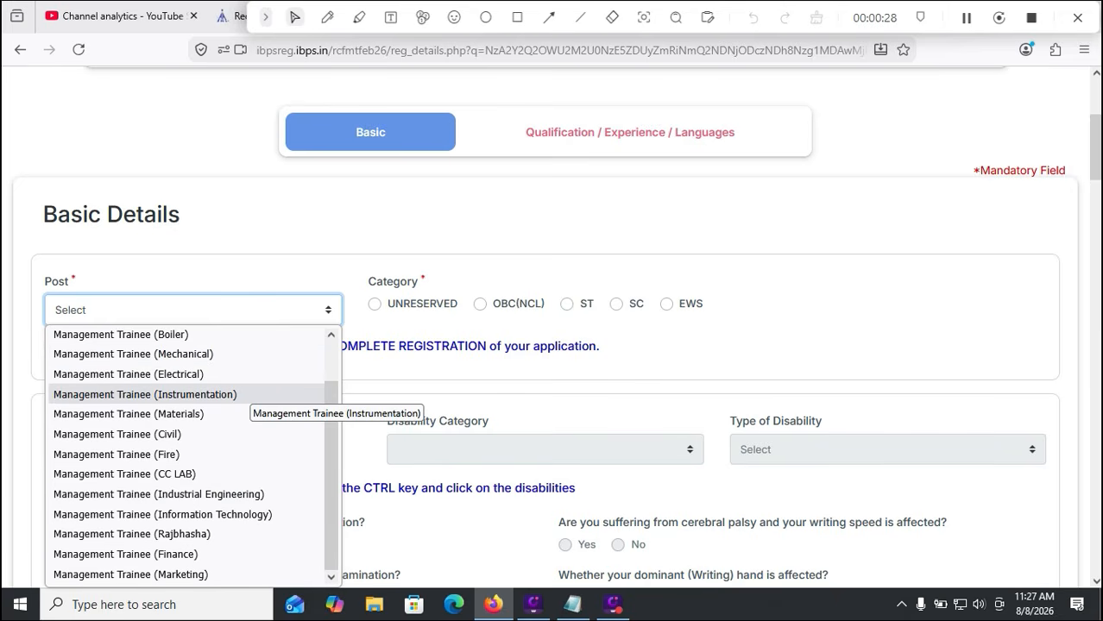
{"action": "scroll", "coordinate": [130, 367], "scroll_direction": "up", "scroll_amount": 1}
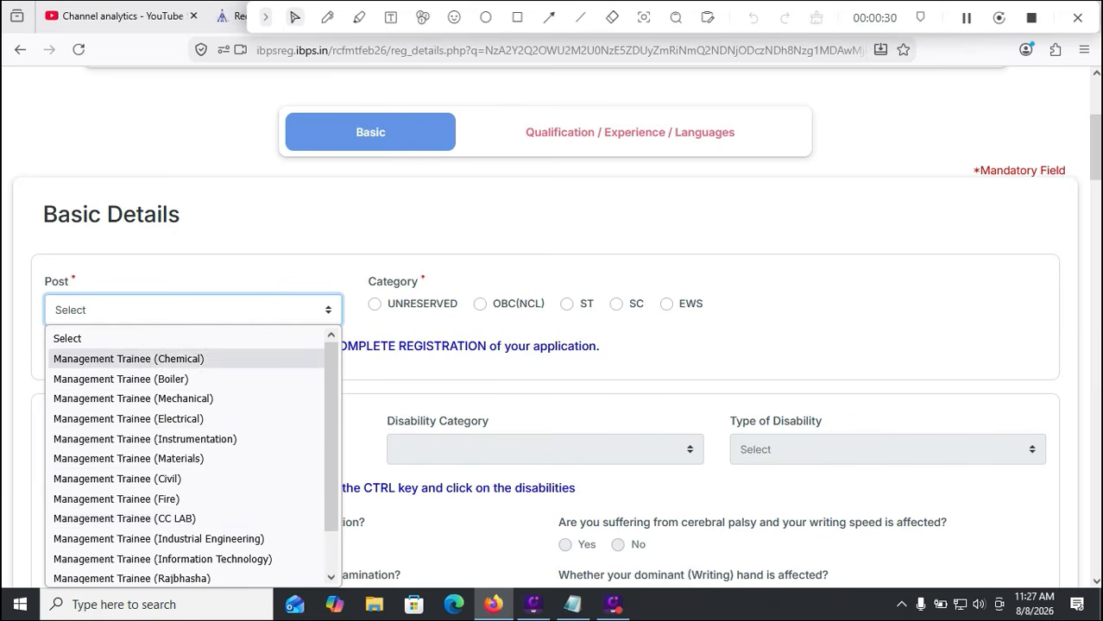
{"action": "left_click", "coordinate": [162, 559]}
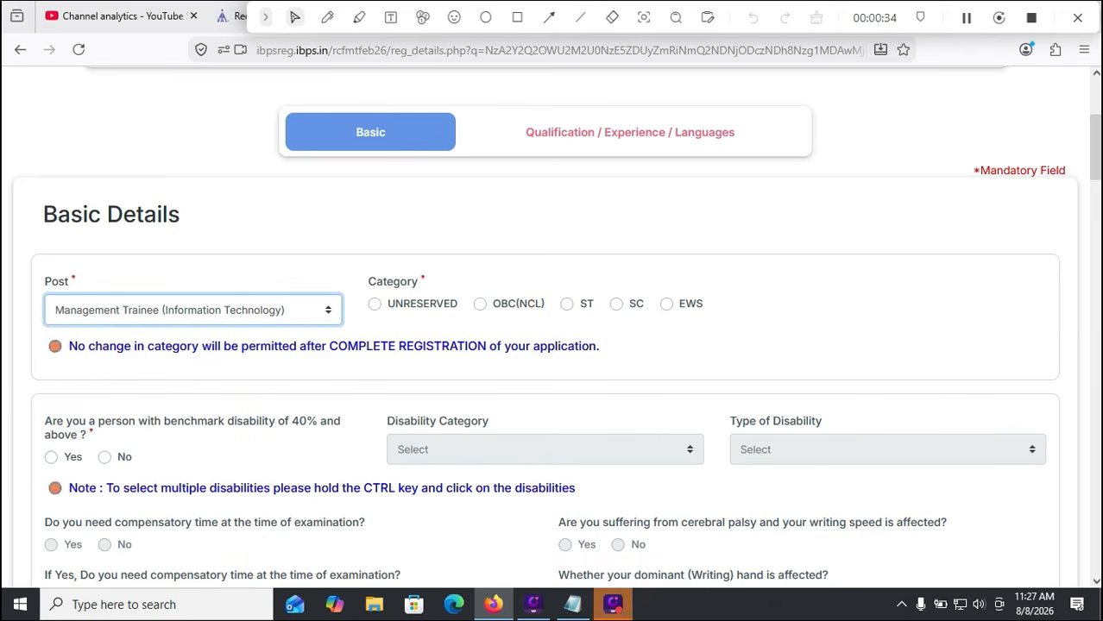
Switch to the WordPress Edit Post tab for the RCFL recruitment post
{"action": "left_click_drag", "start_coordinate": [730, 17], "coordinate": [723, 43]}
{"action": "left_click", "coordinate": [803, 16]}
{"action": "scroll", "coordinate": [622, 345], "scroll_direction": "down", "scroll_amount": 15}
Scroll through the Management Trainee vacancy table, then return to the registration form
{"action": "scroll", "coordinate": [475, 431], "scroll_direction": "down", "scroll_amount": 10}
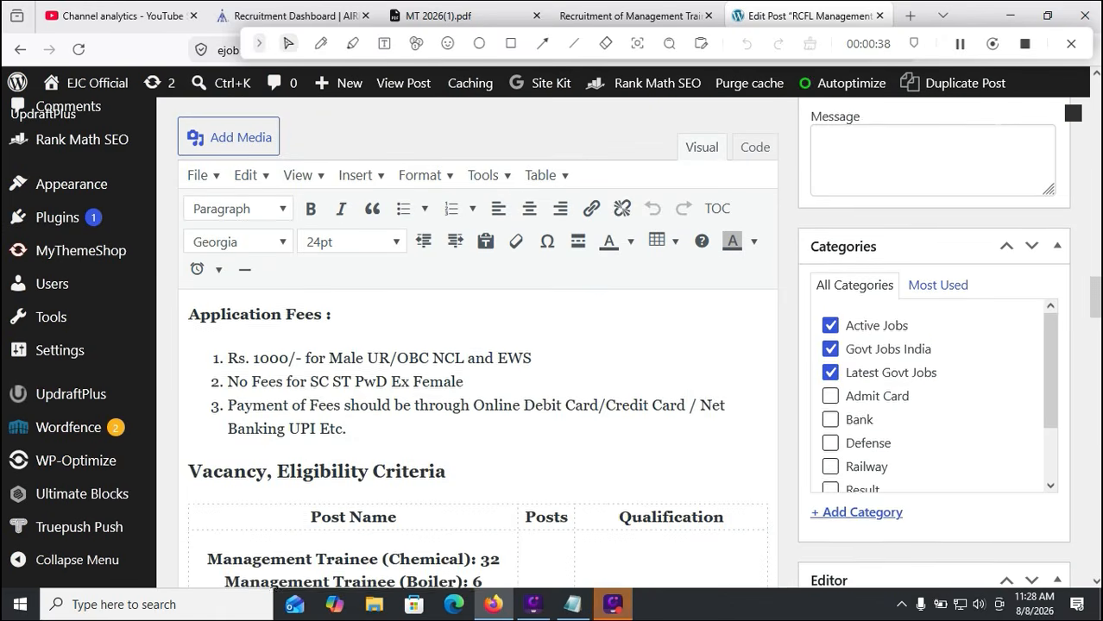
{"action": "scroll", "coordinate": [475, 432], "scroll_direction": "up", "scroll_amount": 2}
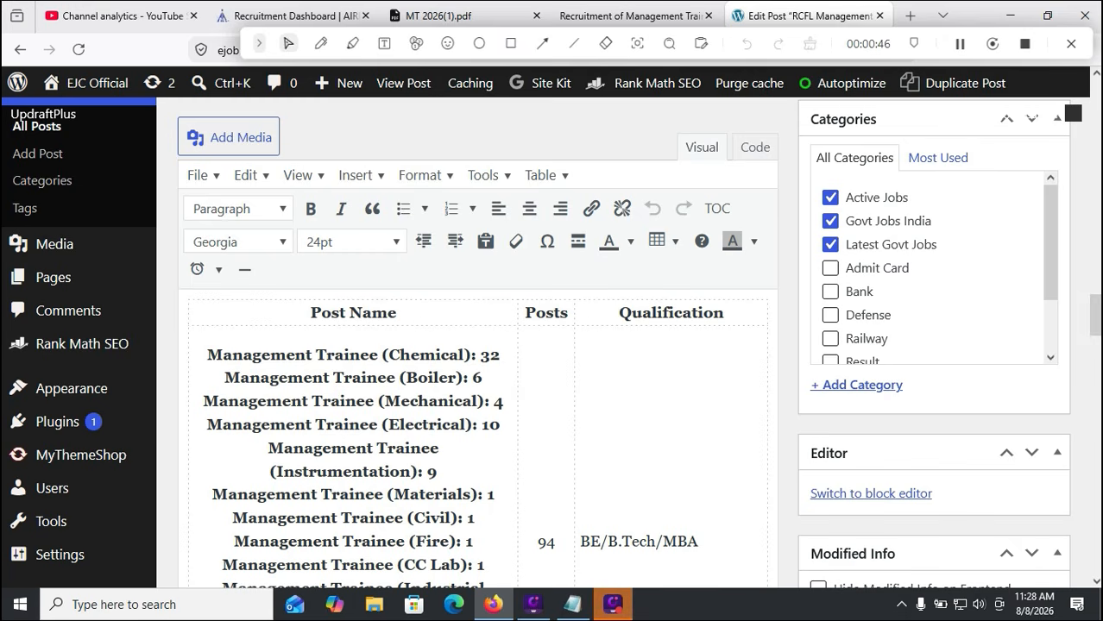
{"action": "scroll", "coordinate": [552, 345], "scroll_direction": "down", "scroll_amount": 1}
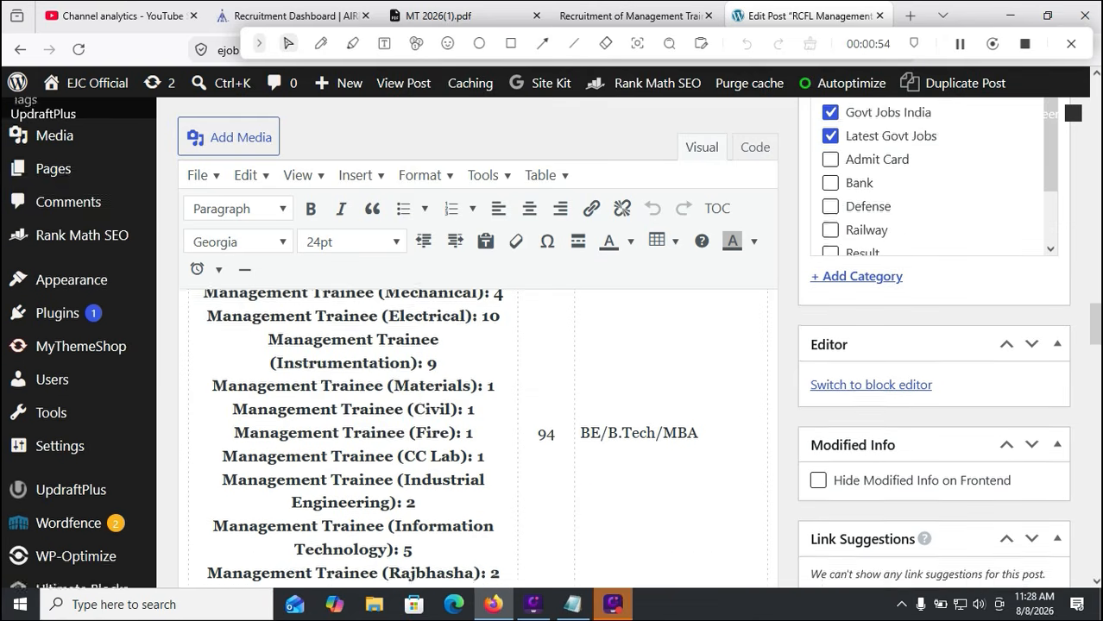
{"action": "scroll", "coordinate": [552, 345], "scroll_direction": "down", "scroll_amount": 1}
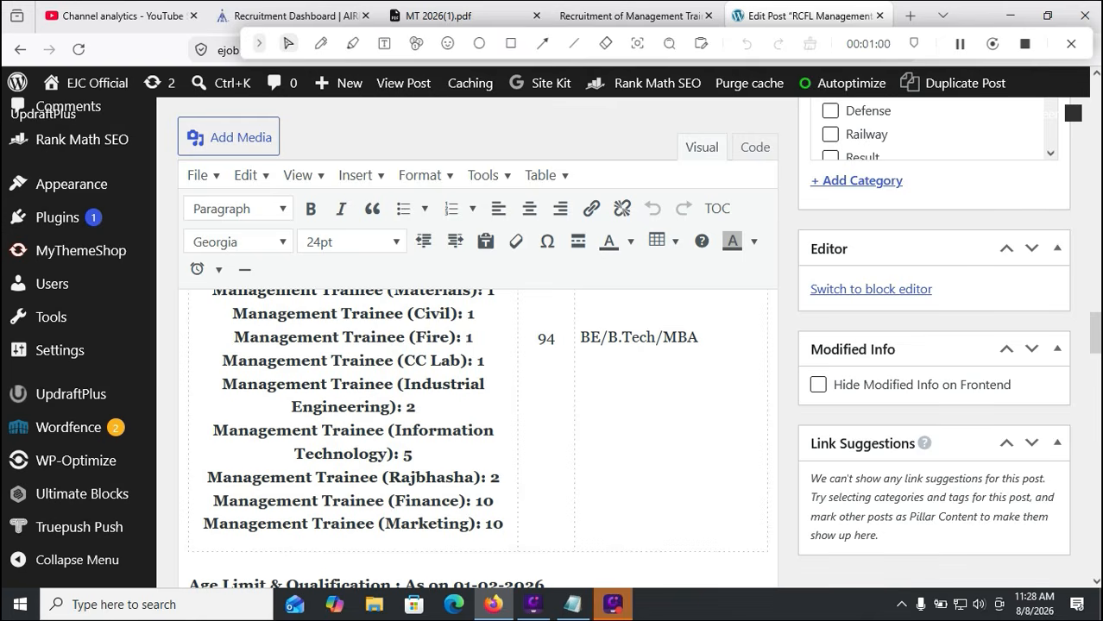
{"action": "left_click", "coordinate": [630, 15]}
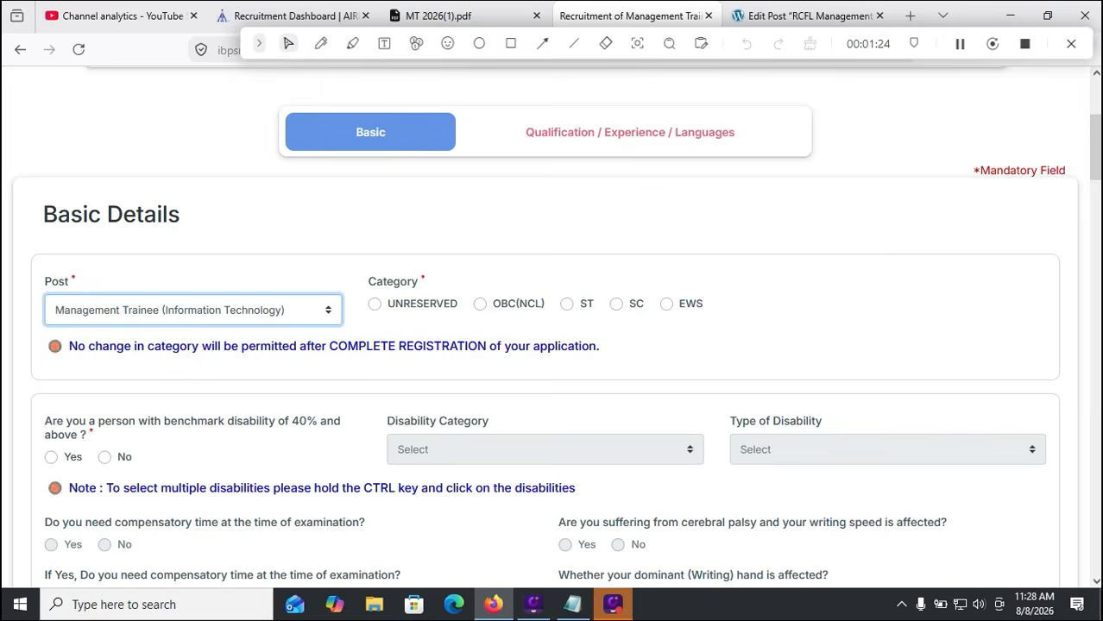
{"action": "key", "text": "ctrl+shift+Tab"}
{"action": "scroll", "coordinate": [546, 323], "scroll_direction": "down", "scroll_amount": 4}
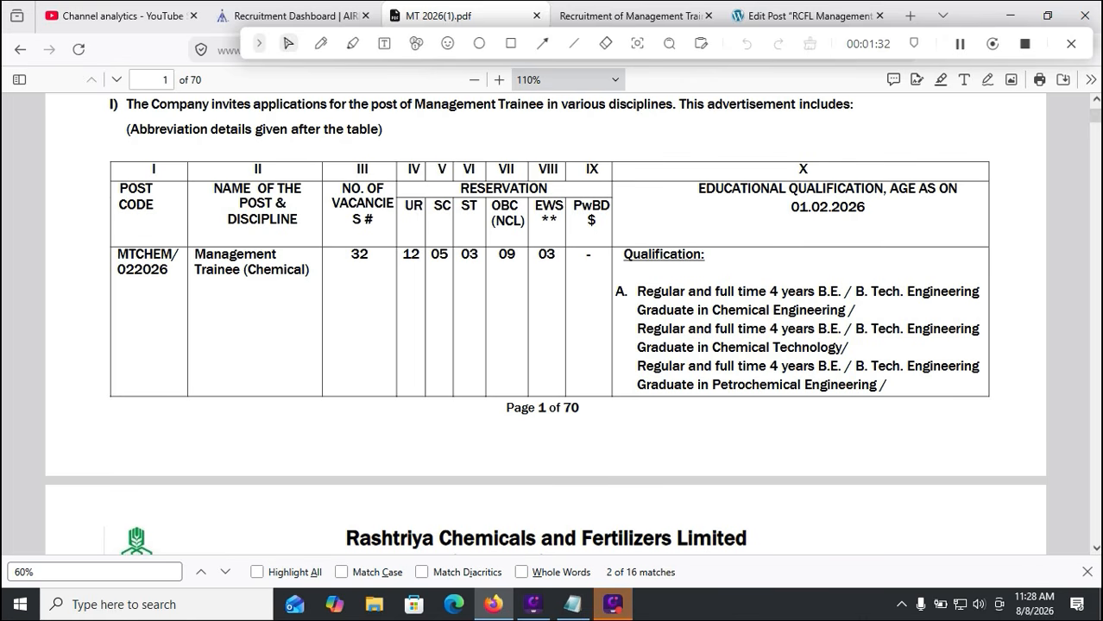
{"action": "key", "text": "ctrl+Tab"}
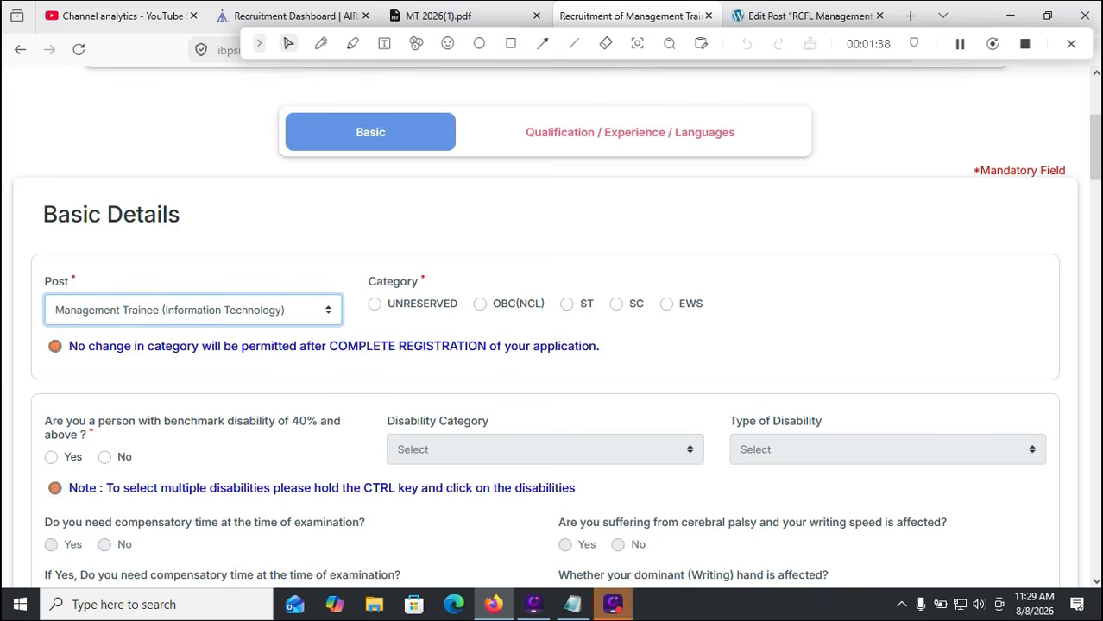
Select the OBC(NCL) category and dismiss the category-change alert
{"action": "left_click", "coordinate": [481, 303]}
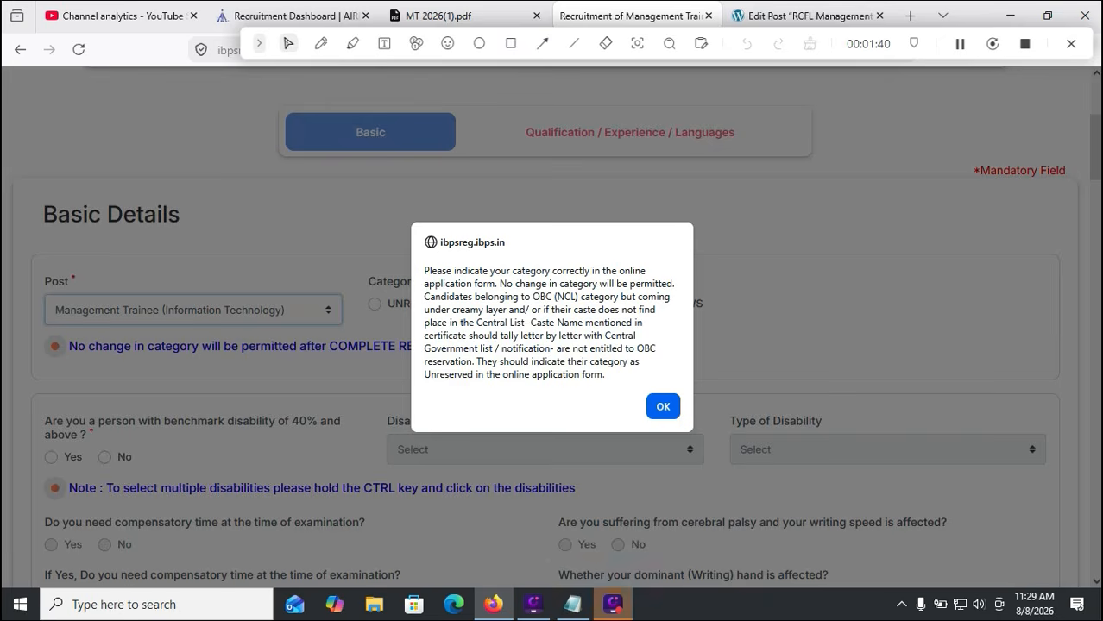
{"action": "key", "text": "Return"}
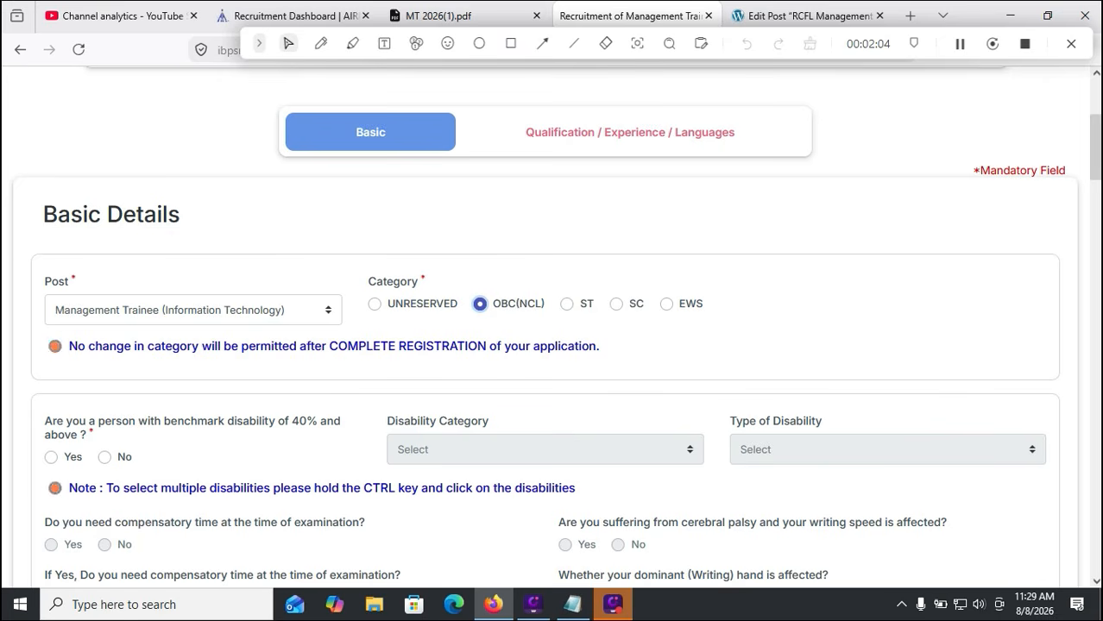
Mark No for benchmark disability and for the sec 2(s) writing-difficulty question
{"action": "scroll", "coordinate": [552, 328], "scroll_direction": "down", "scroll_amount": 1}
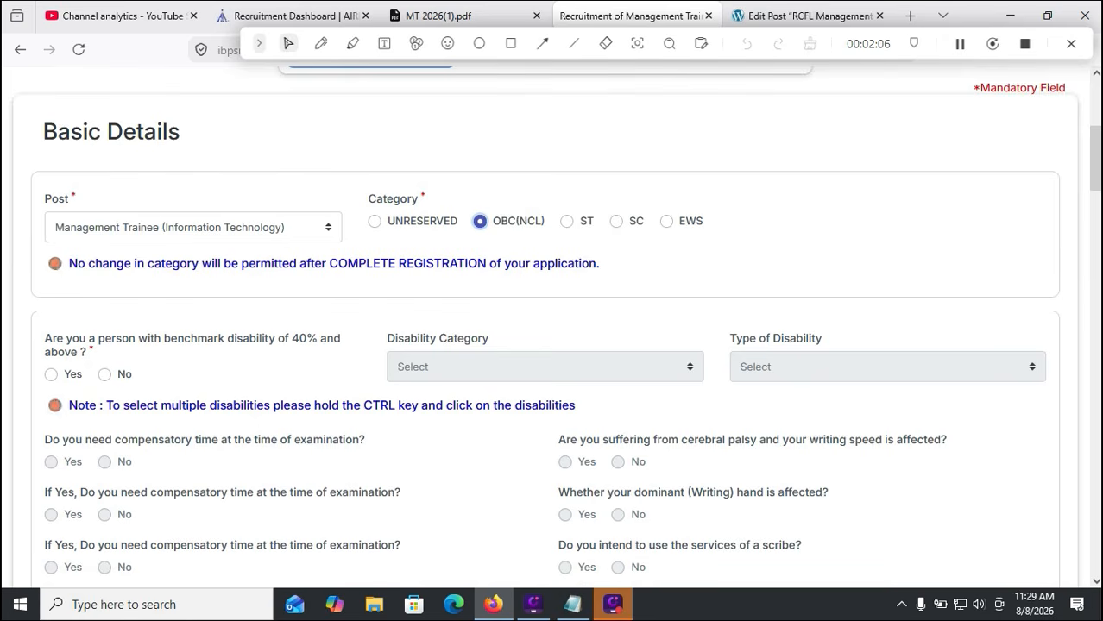
{"action": "left_click", "coordinate": [105, 375]}
{"action": "scroll", "coordinate": [105, 375], "scroll_direction": "down", "scroll_amount": 1}
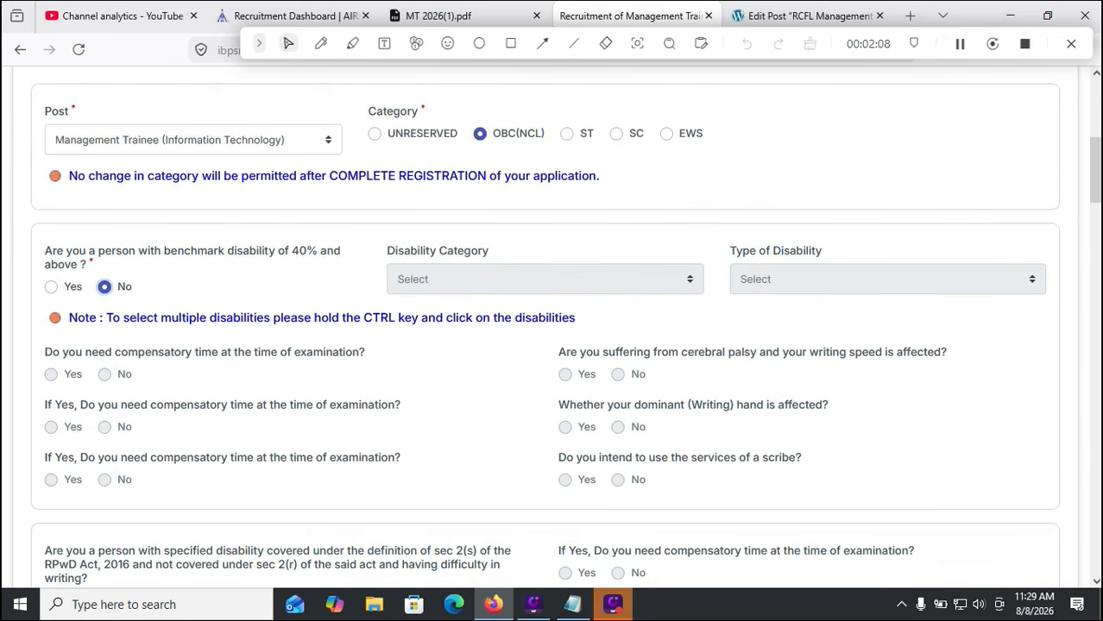
{"action": "scroll", "coordinate": [552, 328], "scroll_direction": "down", "scroll_amount": 2}
{"action": "left_click", "coordinate": [104, 441]}
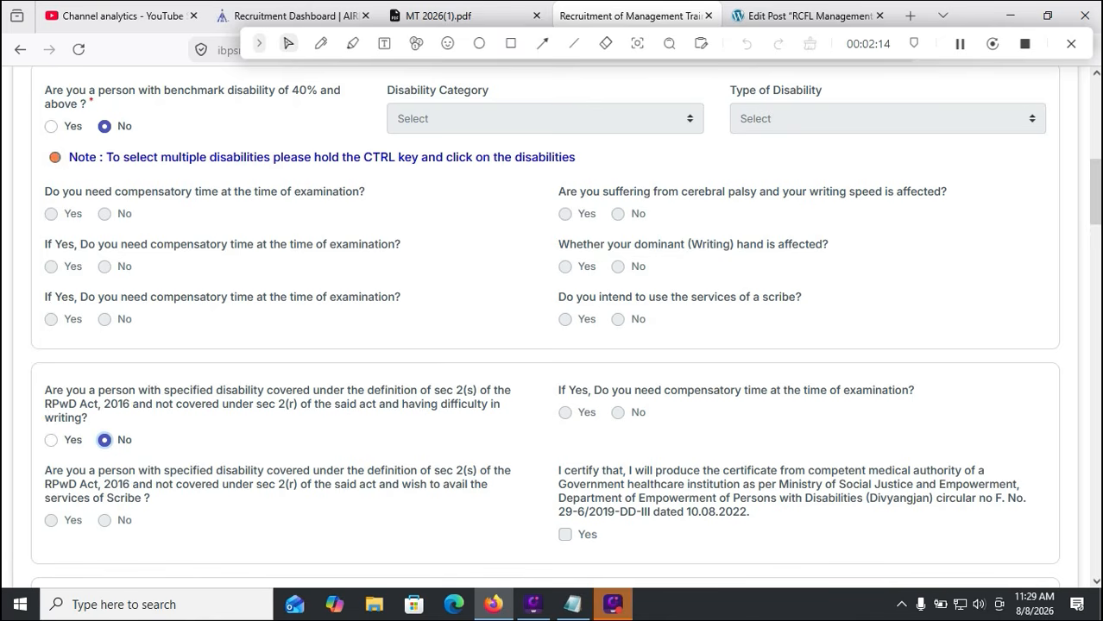
{"action": "scroll", "coordinate": [552, 328], "scroll_direction": "down", "scroll_amount": 3}
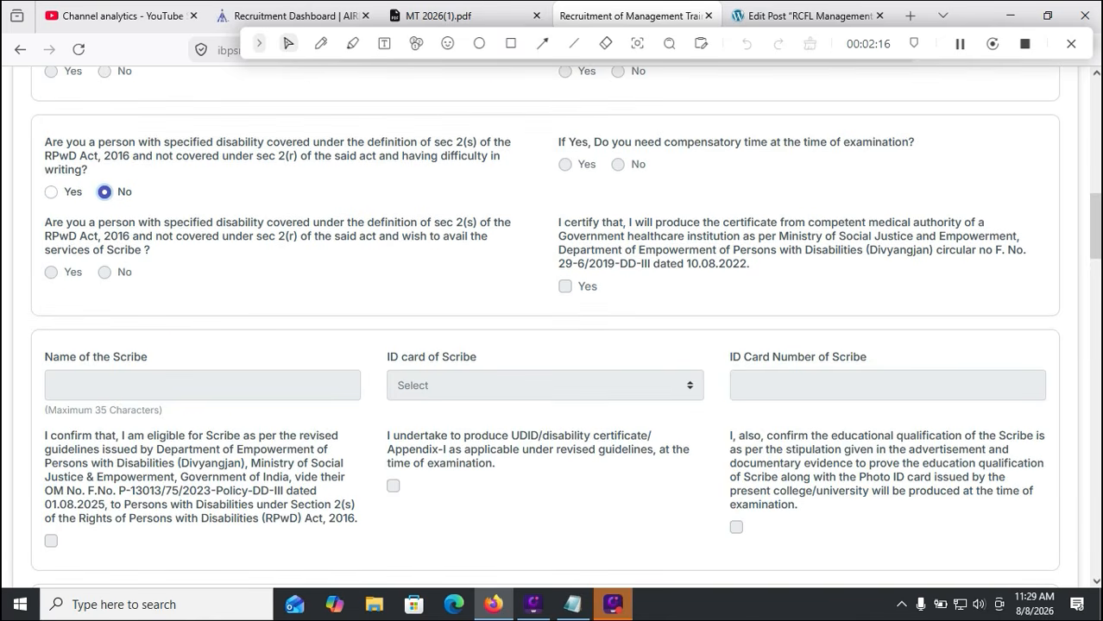
{"action": "scroll", "coordinate": [551, 328], "scroll_direction": "down", "scroll_amount": 1}
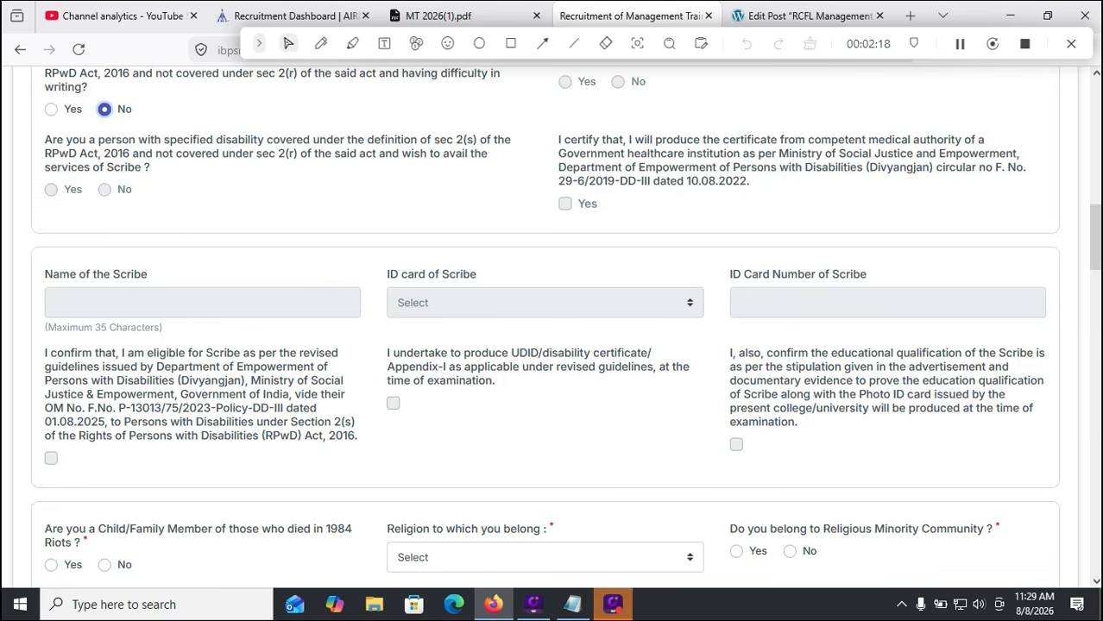
{"action": "scroll", "coordinate": [552, 328], "scroll_direction": "down", "scroll_amount": 2}
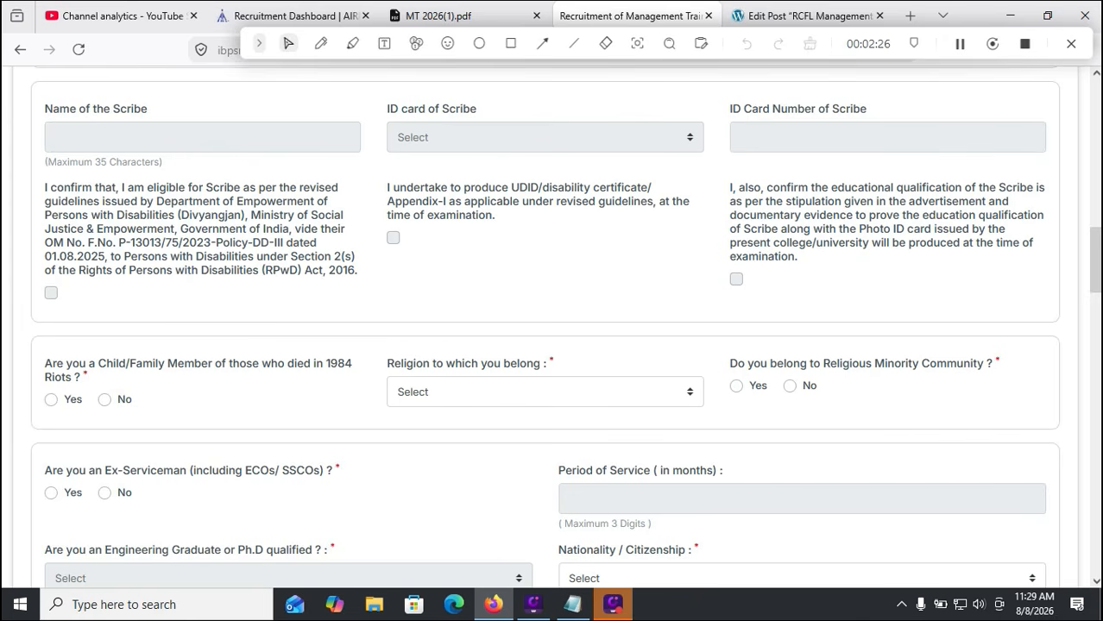
Answer No to the 1984 riots question, set religion to Hindu, and answer No to religious minority
{"action": "left_click", "coordinate": [105, 400]}
{"action": "left_click", "coordinate": [545, 392]}
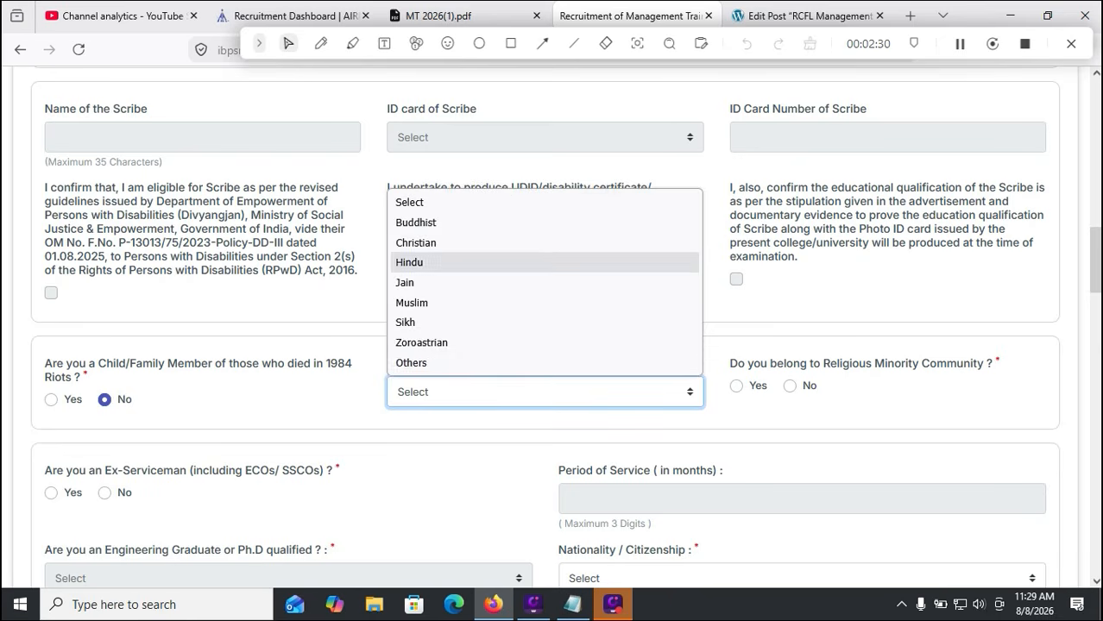
{"action": "left_click", "coordinate": [419, 264]}
{"action": "left_click", "coordinate": [790, 387]}
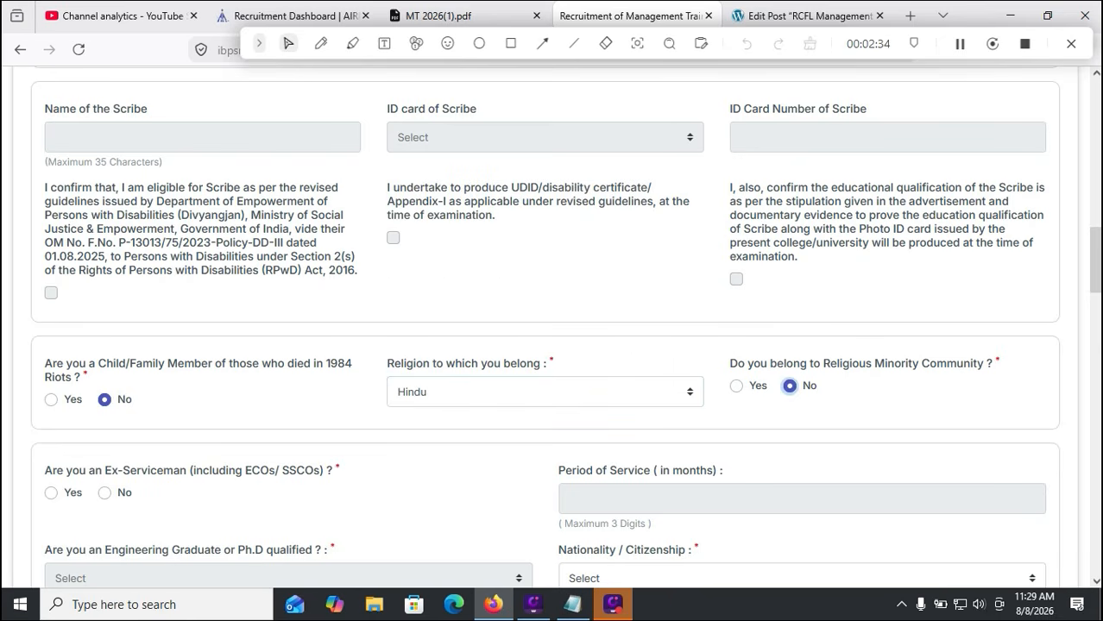
{"action": "scroll", "coordinate": [552, 328], "scroll_direction": "down", "scroll_amount": 2}
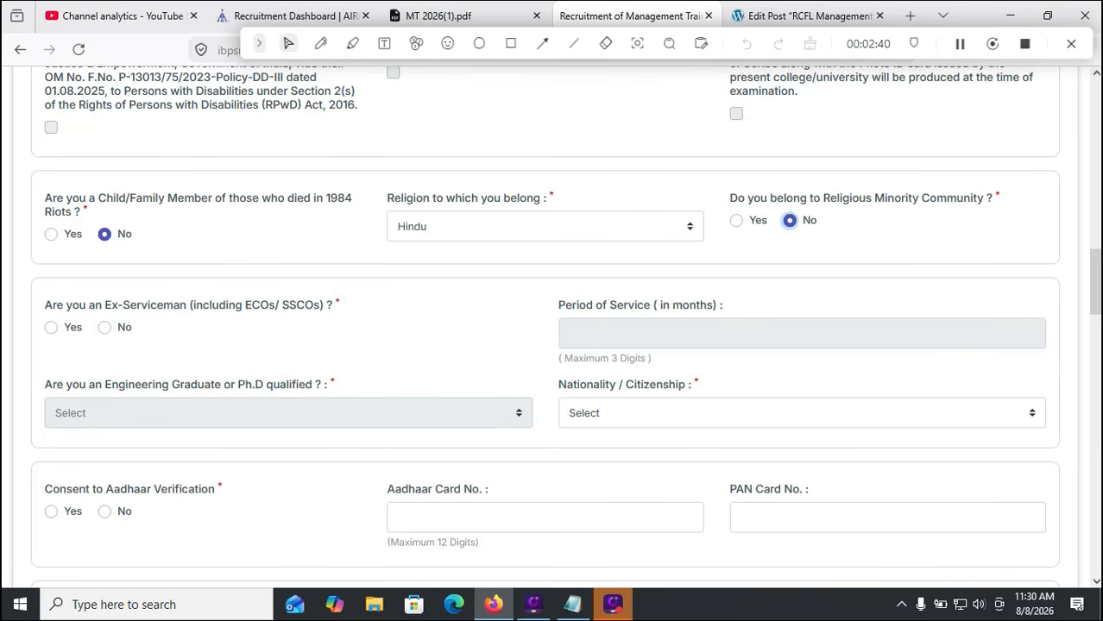
Answer No to ex-serviceman, set nationality to Indian, and give consent to Aadhaar verification
{"action": "left_click", "coordinate": [104, 328]}
{"action": "scroll", "coordinate": [639, 371], "scroll_direction": "down", "scroll_amount": 1}
{"action": "left_click", "coordinate": [639, 330]}
{"action": "left_click", "coordinate": [617, 379]}
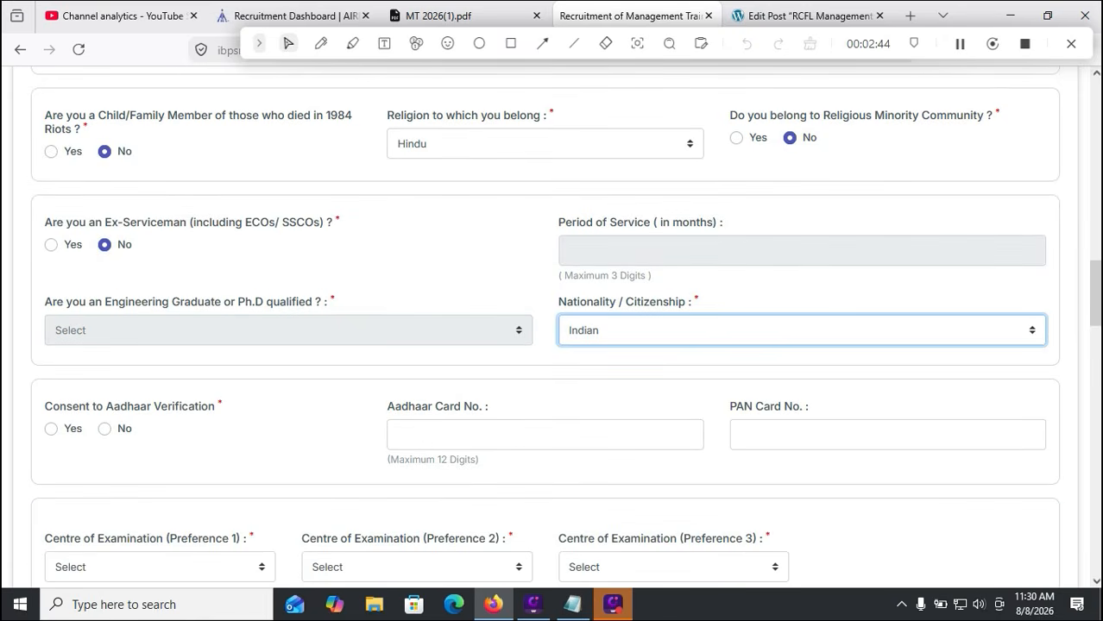
{"action": "scroll", "coordinate": [617, 376], "scroll_direction": "down", "scroll_amount": 1}
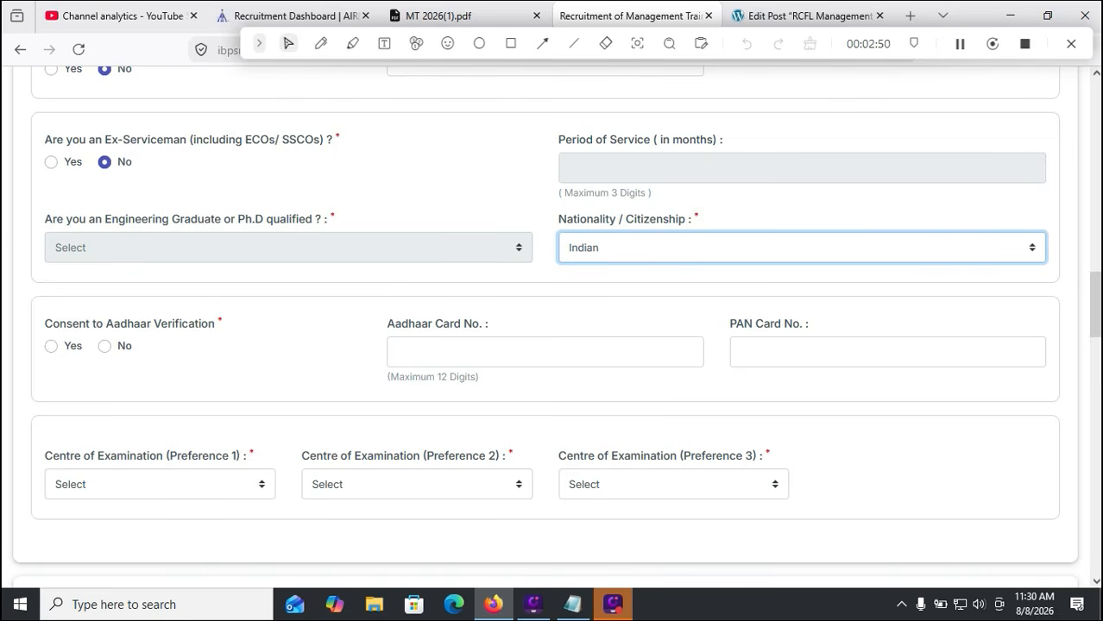
{"action": "left_click", "coordinate": [51, 346]}
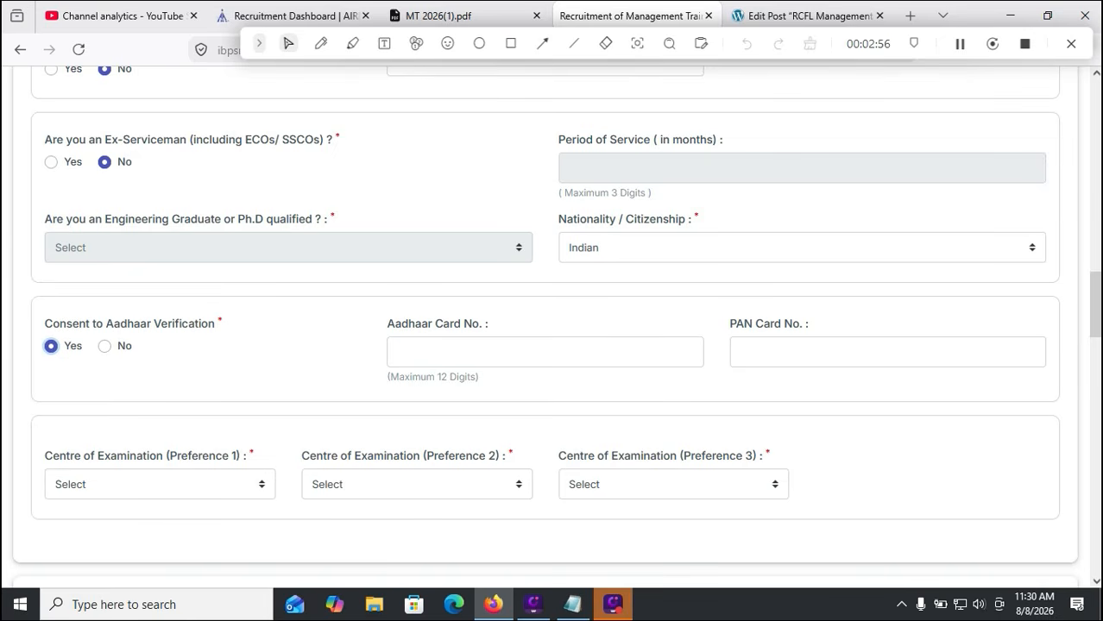
{"action": "scroll", "coordinate": [553, 328], "scroll_direction": "down", "scroll_amount": 2}
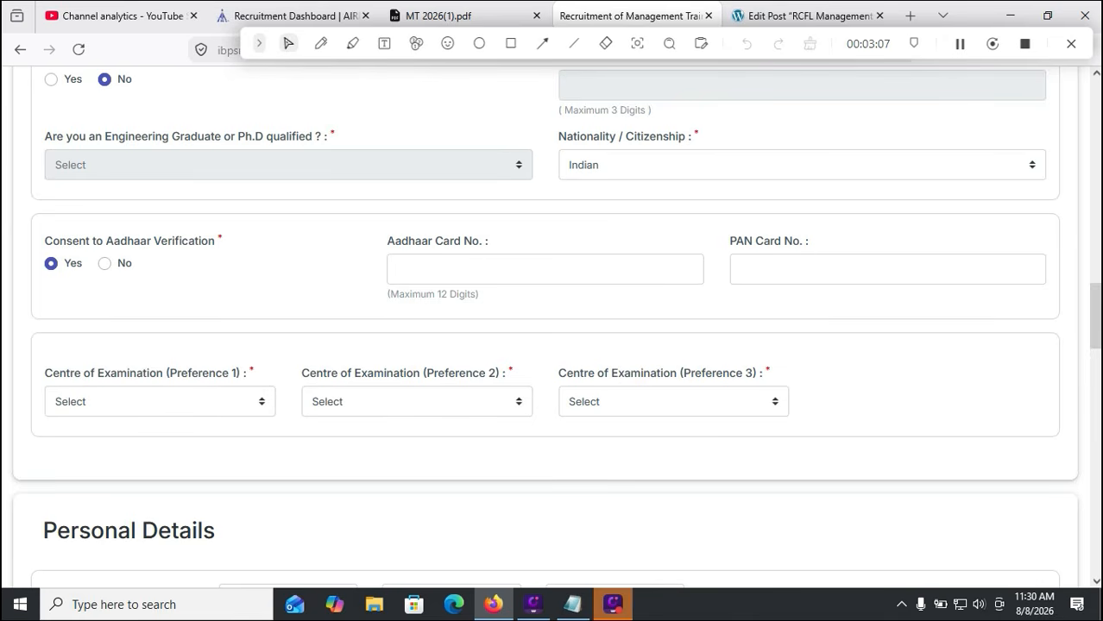
Choose exam centre preferences Hyderabad, Bengaluru and Chennai
{"action": "left_click", "coordinate": [160, 402]}
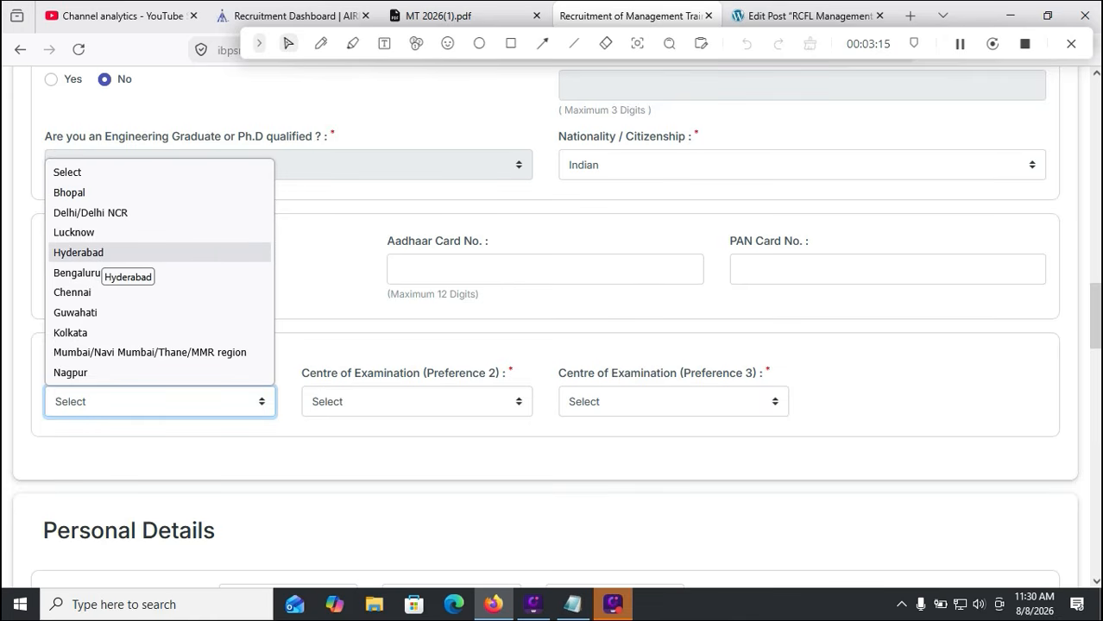
{"action": "left_click", "coordinate": [99, 253]}
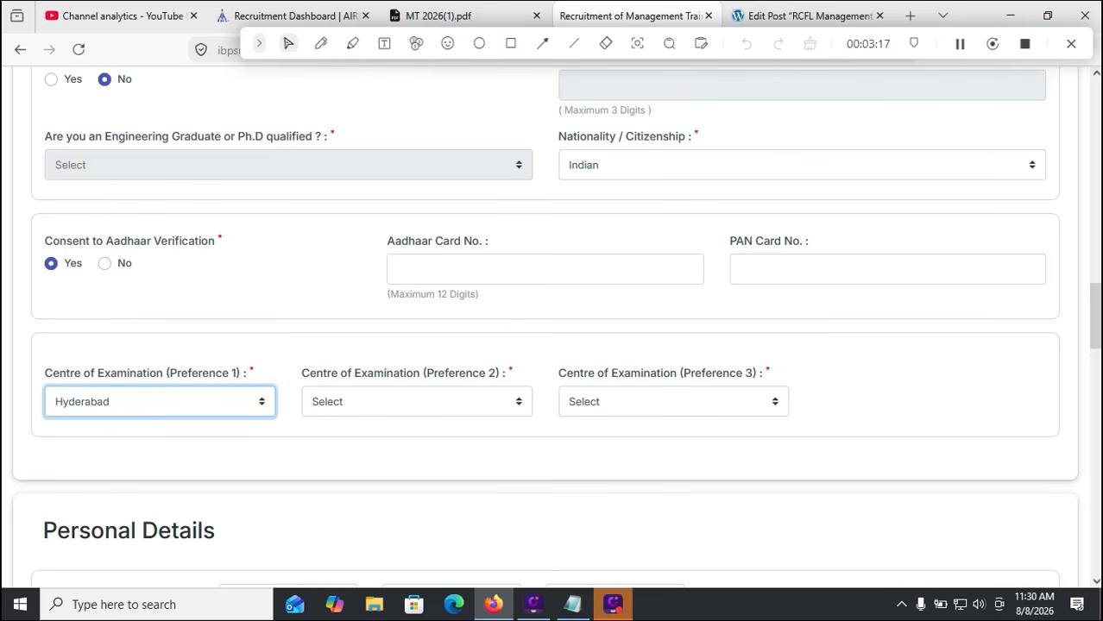
{"action": "left_click", "coordinate": [416, 402]}
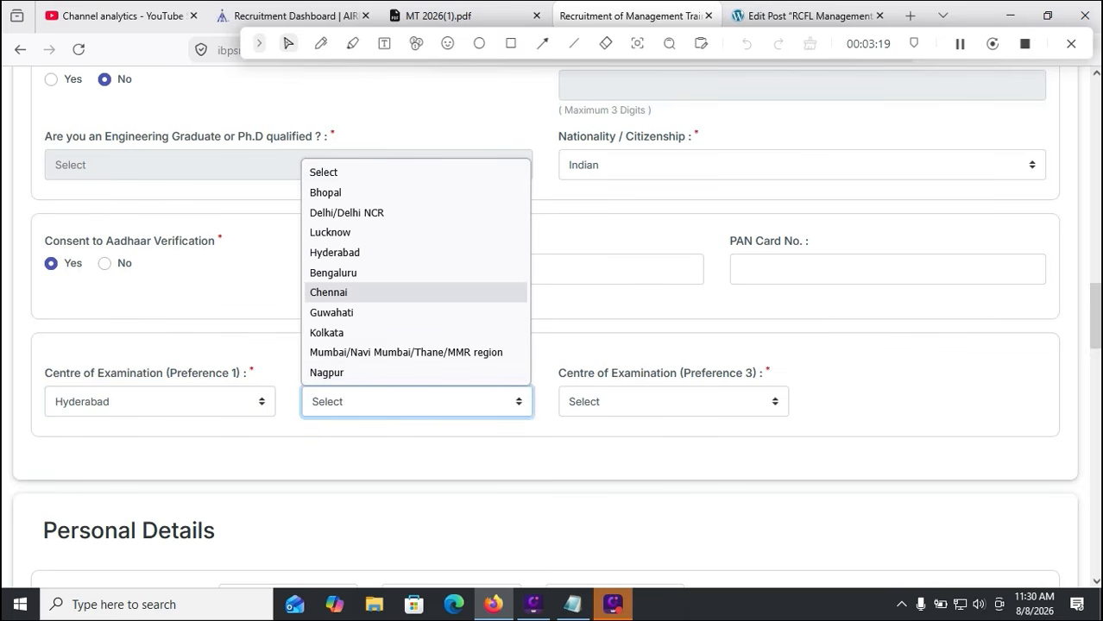
{"action": "left_click", "coordinate": [345, 272]}
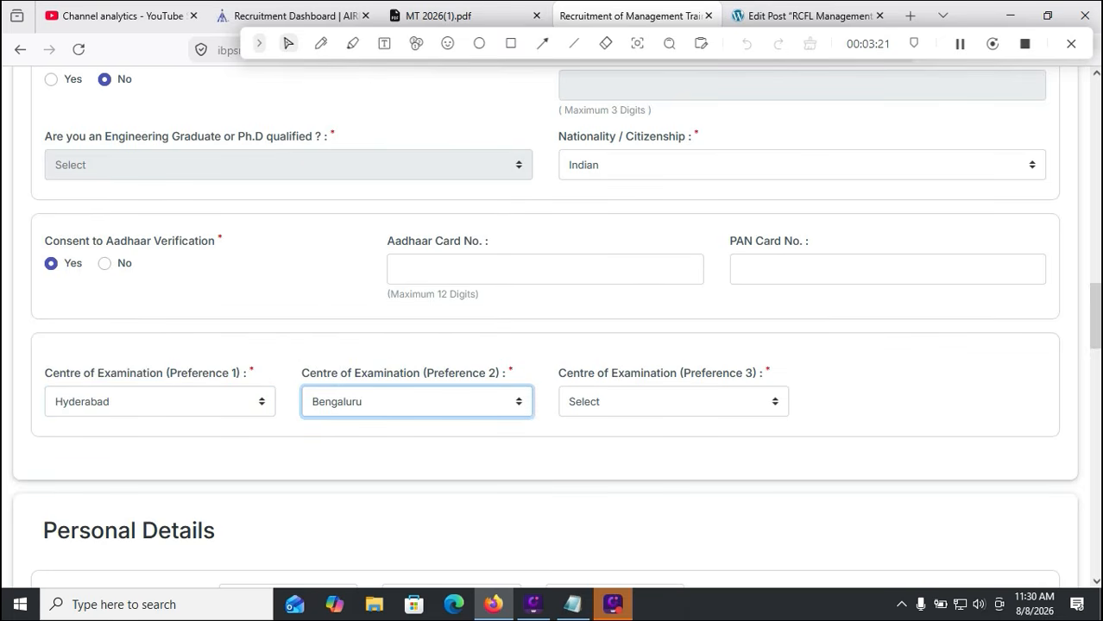
{"action": "left_click", "coordinate": [673, 401]}
{"action": "left_click", "coordinate": [622, 292]}
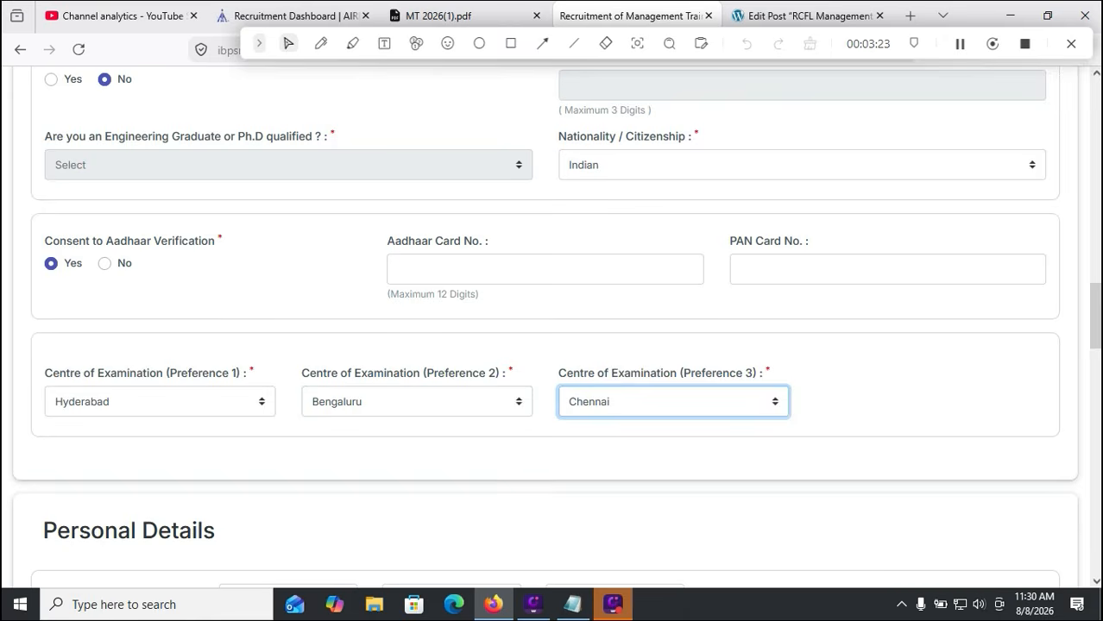
{"action": "scroll", "coordinate": [552, 311], "scroll_direction": "down", "scroll_amount": 2}
{"action": "scroll", "coordinate": [553, 325], "scroll_direction": "down", "scroll_amount": 4}
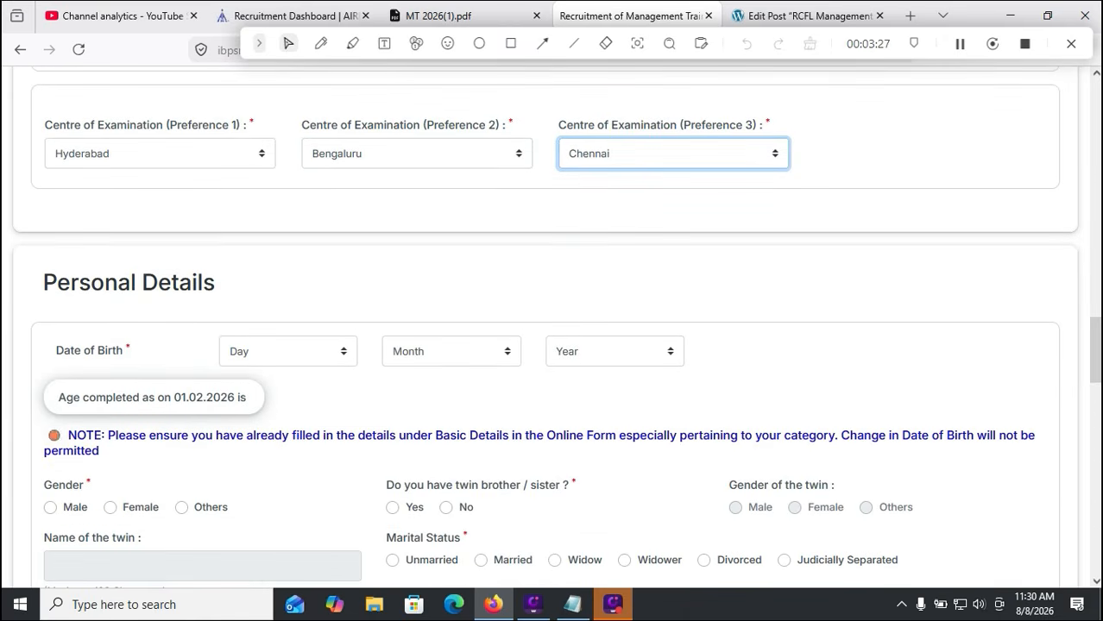
Set date of birth to 01 January 2000, then switch to the WordPress post
{"action": "left_click", "coordinate": [287, 351]}
{"action": "left_click", "coordinate": [233, 101]}
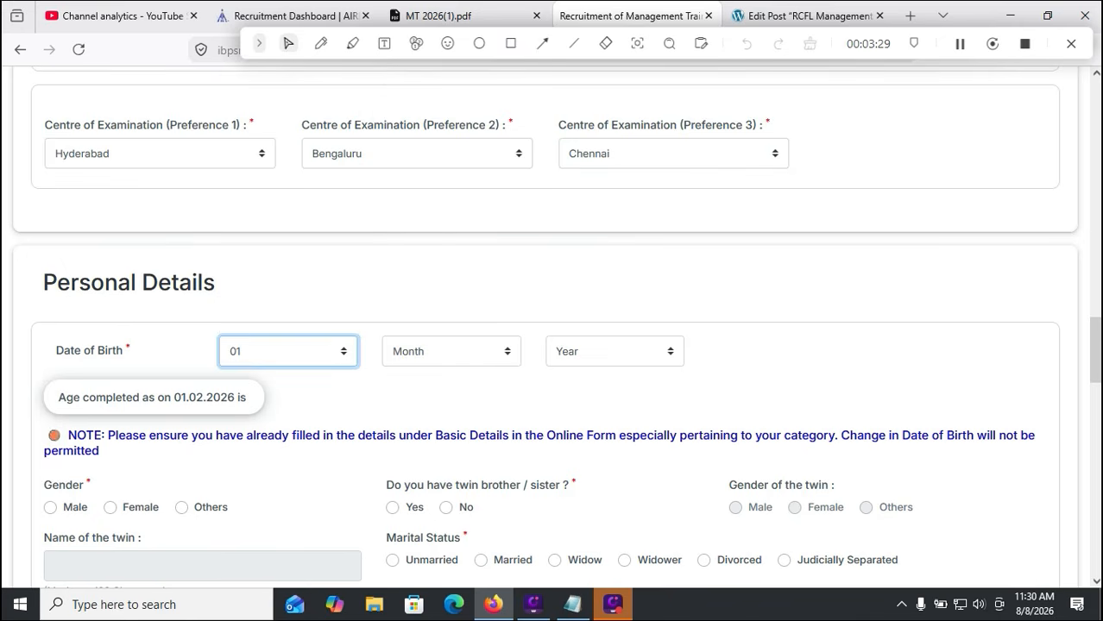
{"action": "left_click", "coordinate": [451, 351]}
{"action": "left_click", "coordinate": [408, 101]}
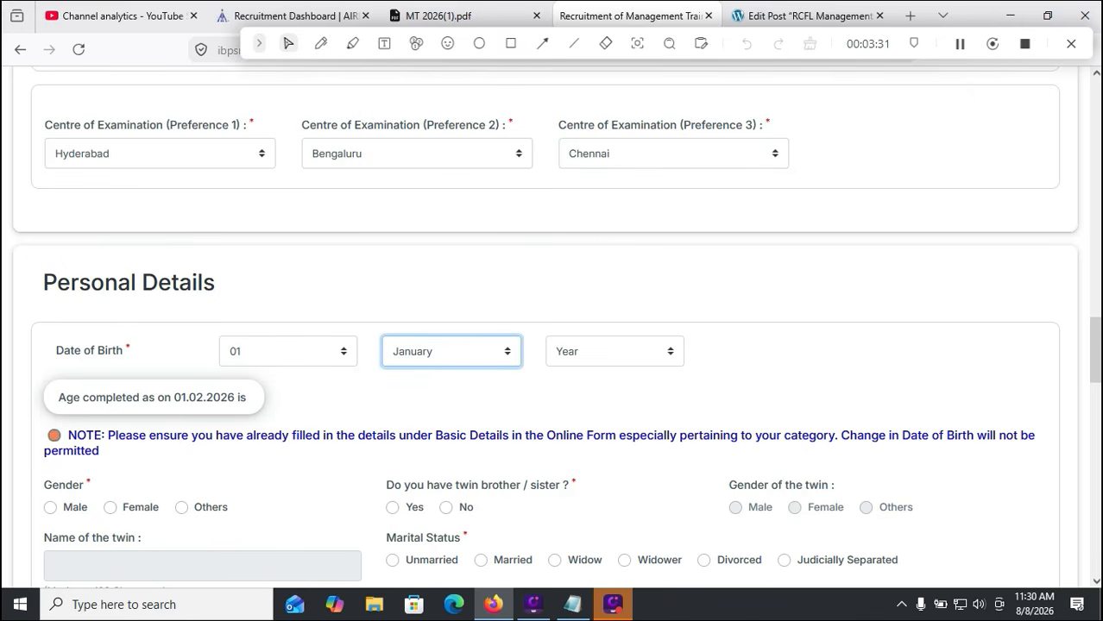
{"action": "left_click", "coordinate": [614, 351]}
{"action": "left_click", "coordinate": [566, 260]}
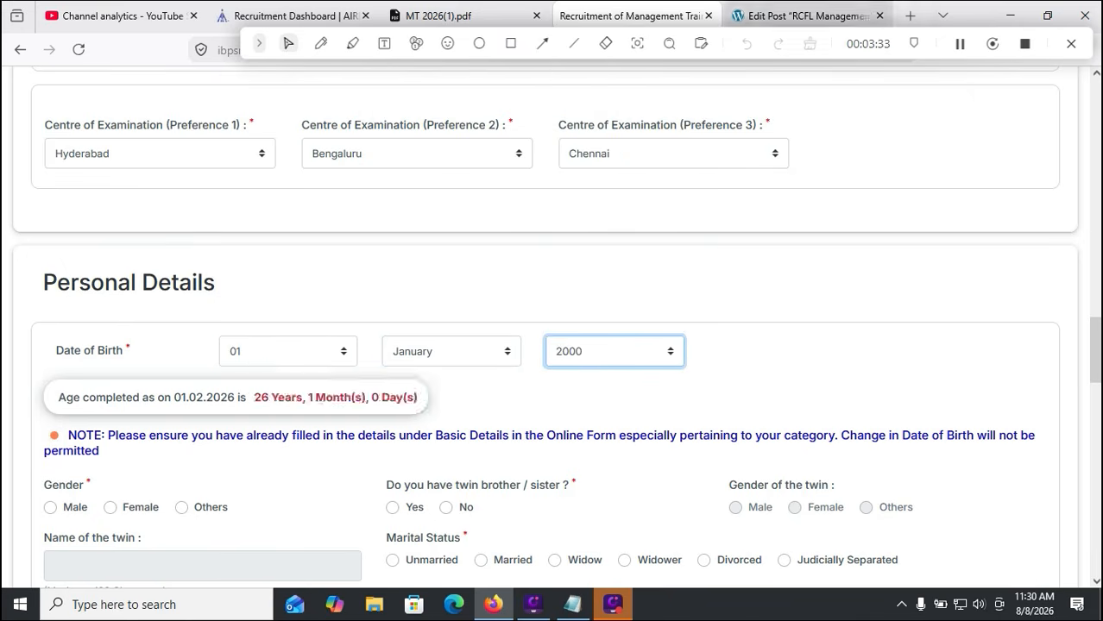
{"action": "left_click", "coordinate": [803, 15]}
{"action": "scroll", "coordinate": [474, 431], "scroll_direction": "down", "scroll_amount": 3}
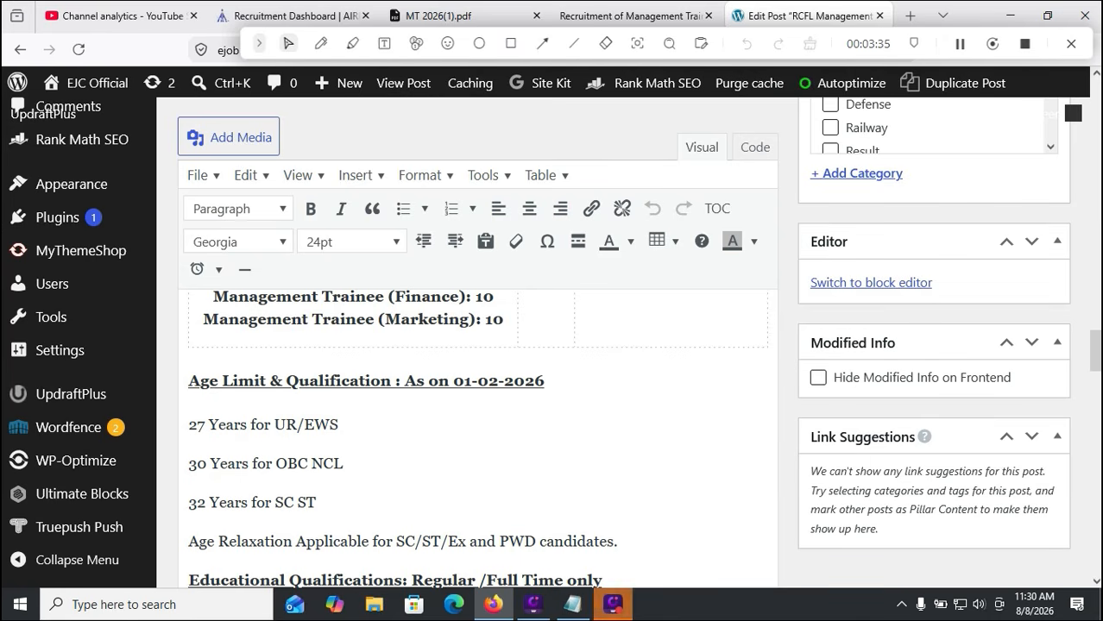
Underline the 01-02-2026 cut-off date and the 27, 30 and 32-year age limits
{"action": "left_click", "coordinate": [320, 43]}
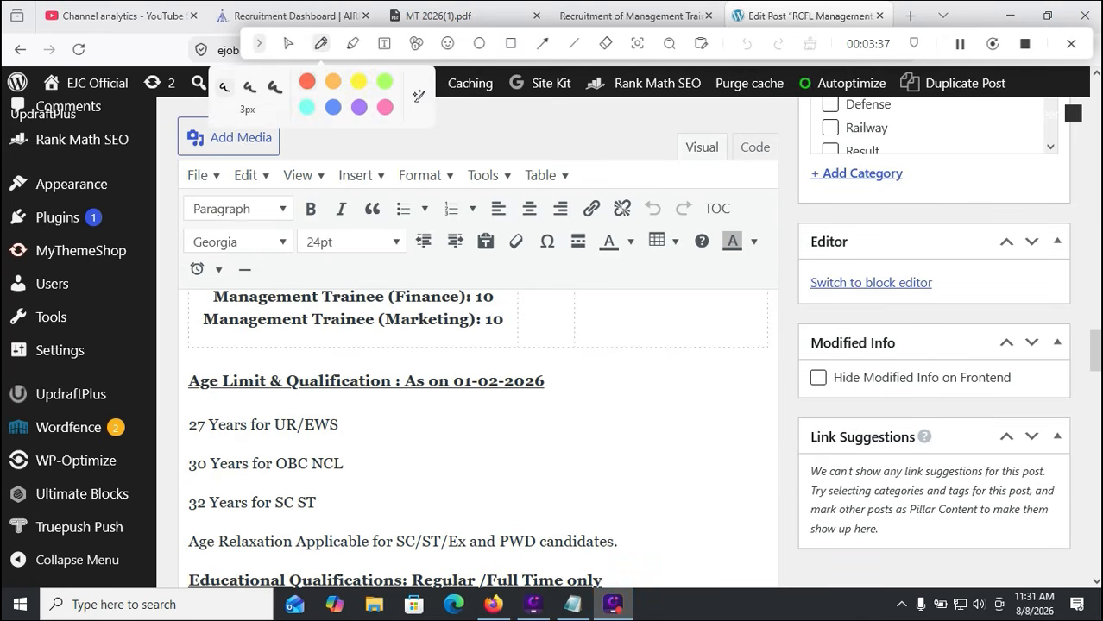
{"action": "left_click_drag", "start_coordinate": [449, 399], "coordinate": [537, 406]}
{"action": "left_click_drag", "start_coordinate": [214, 418], "coordinate": [292, 394]}
{"action": "left_click_drag", "start_coordinate": [352, 467], "coordinate": [424, 444]}
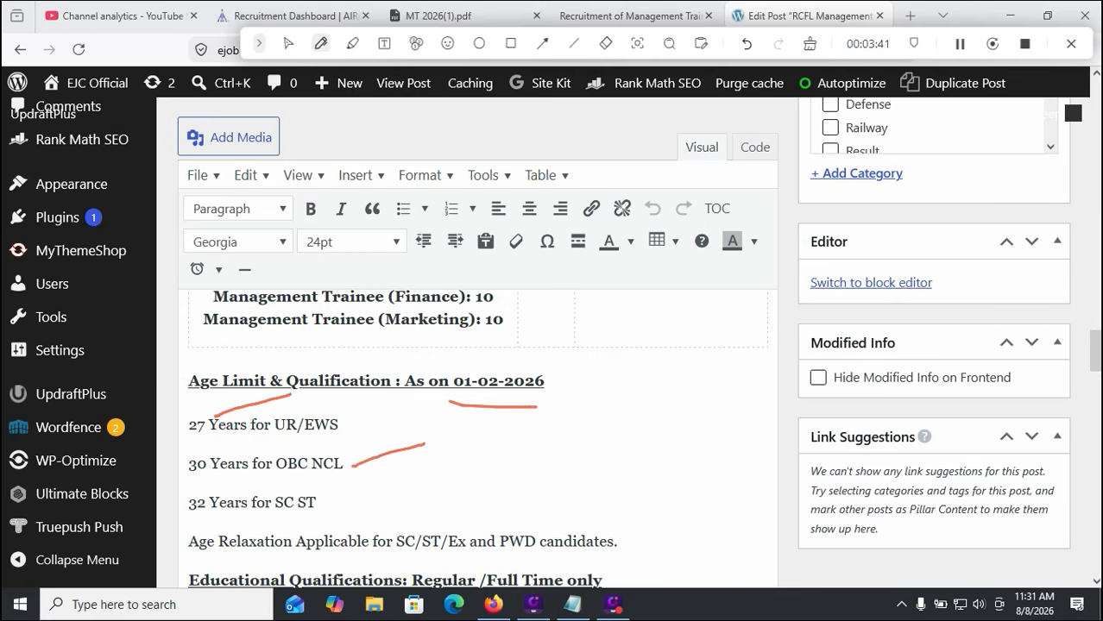
{"action": "left_click_drag", "start_coordinate": [199, 484], "coordinate": [227, 485]}
{"action": "left_click_drag", "start_coordinate": [276, 524], "coordinate": [338, 526]}
{"action": "left_click_drag", "start_coordinate": [197, 520], "coordinate": [237, 521]}
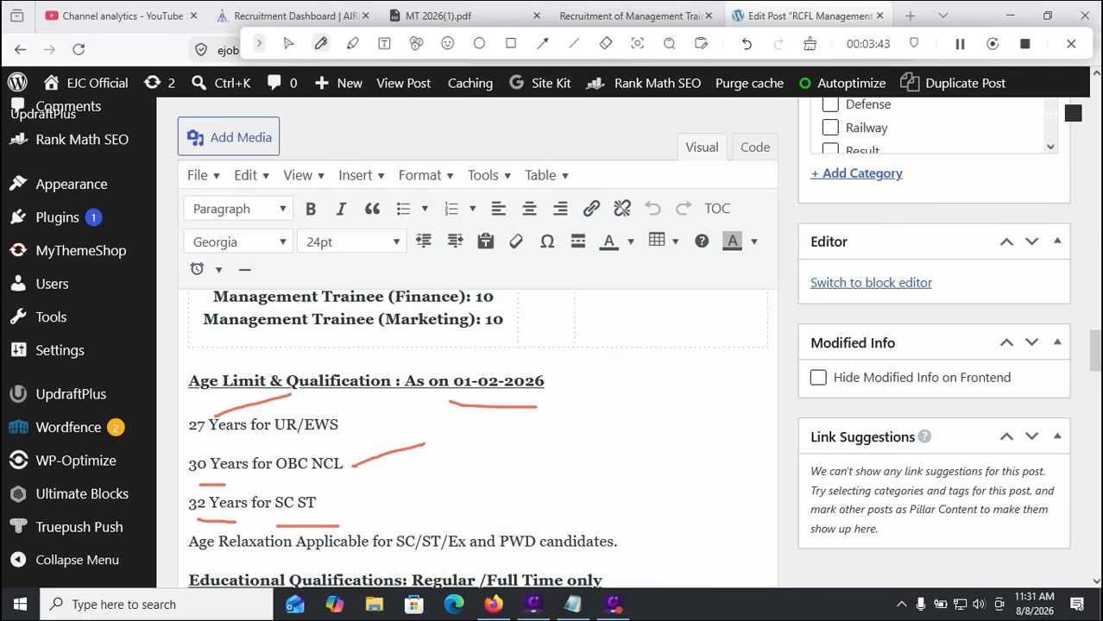
Clear the pen marks and return to the registration form
{"action": "left_click", "coordinate": [809, 44]}
{"action": "left_click", "coordinate": [289, 43]}
{"action": "left_click", "coordinate": [635, 15]}
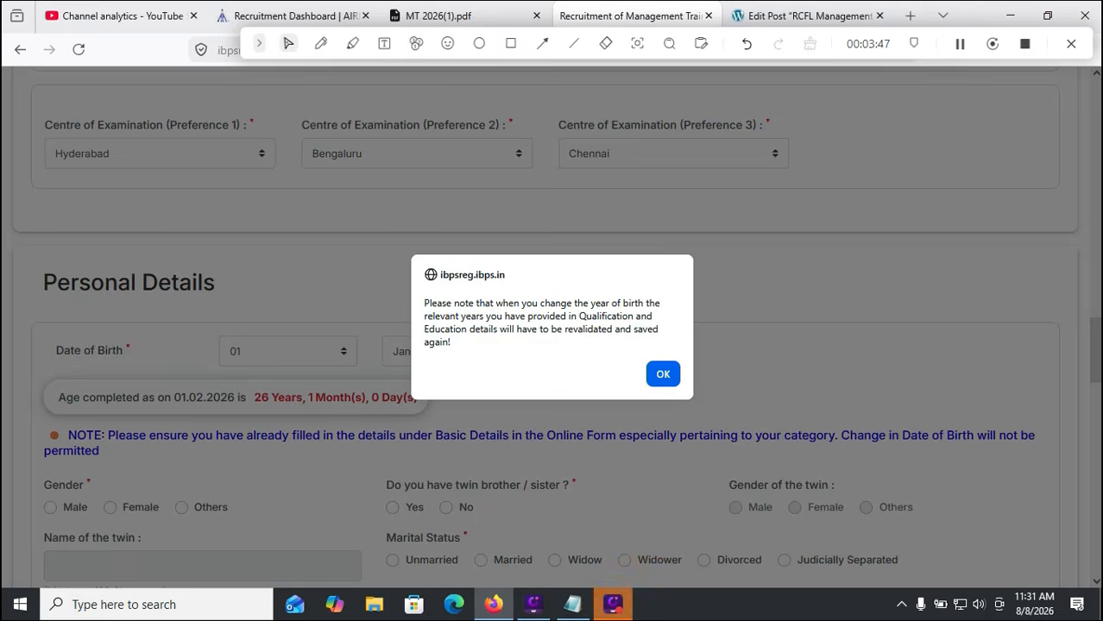
Dismiss the year-of-birth notice and set gender Male, twin No, marital status Unmarried
{"action": "left_click", "coordinate": [663, 374]}
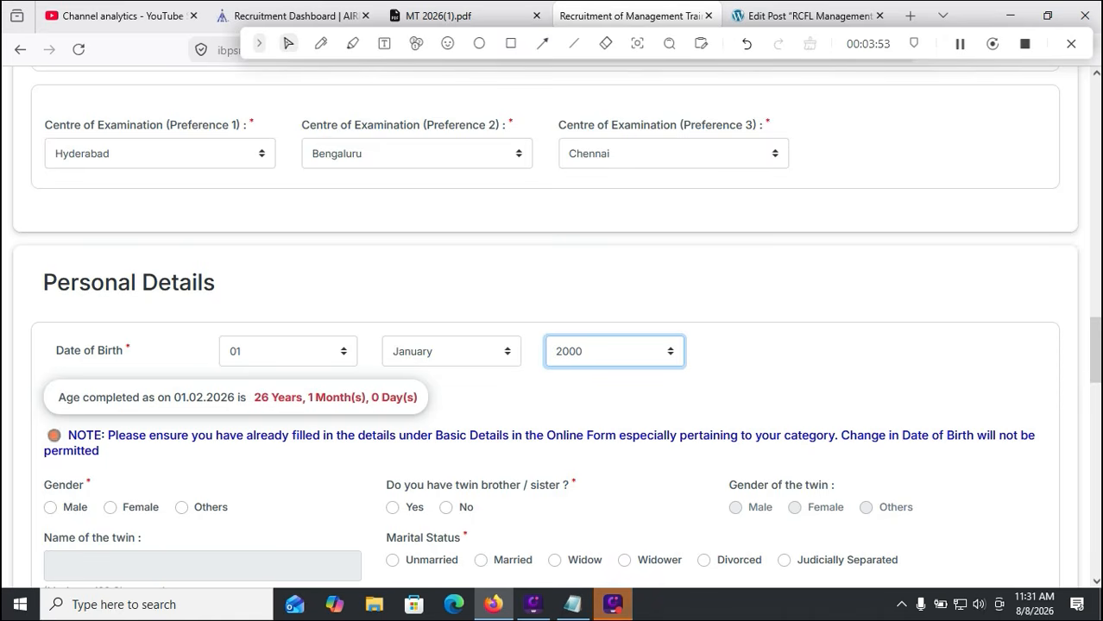
{"action": "scroll", "coordinate": [545, 329], "scroll_direction": "down", "scroll_amount": 2}
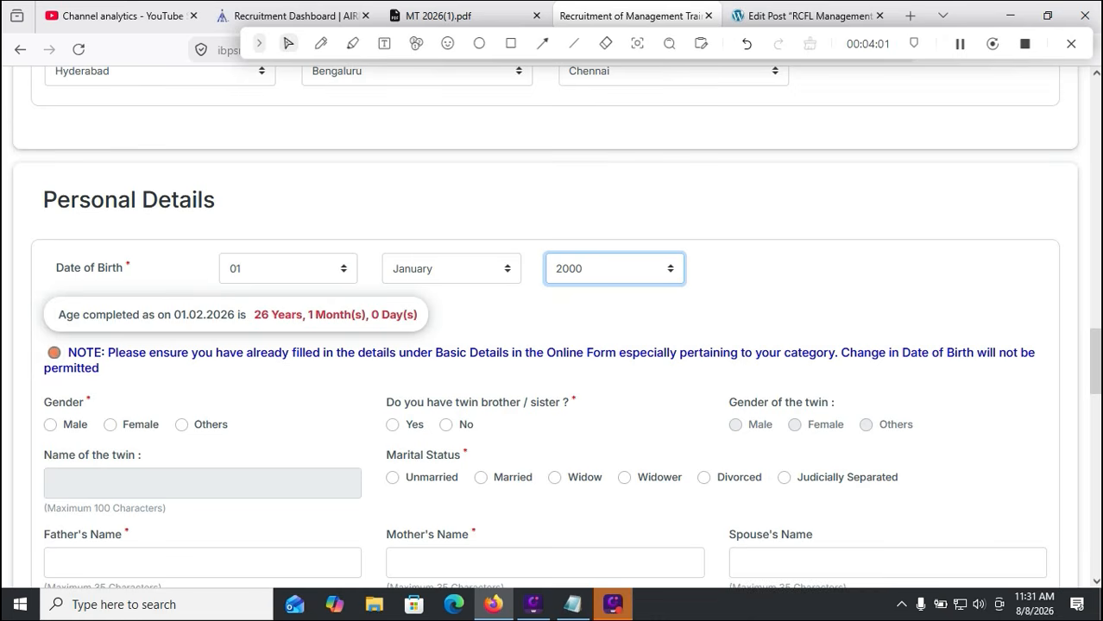
{"action": "left_click", "coordinate": [51, 424]}
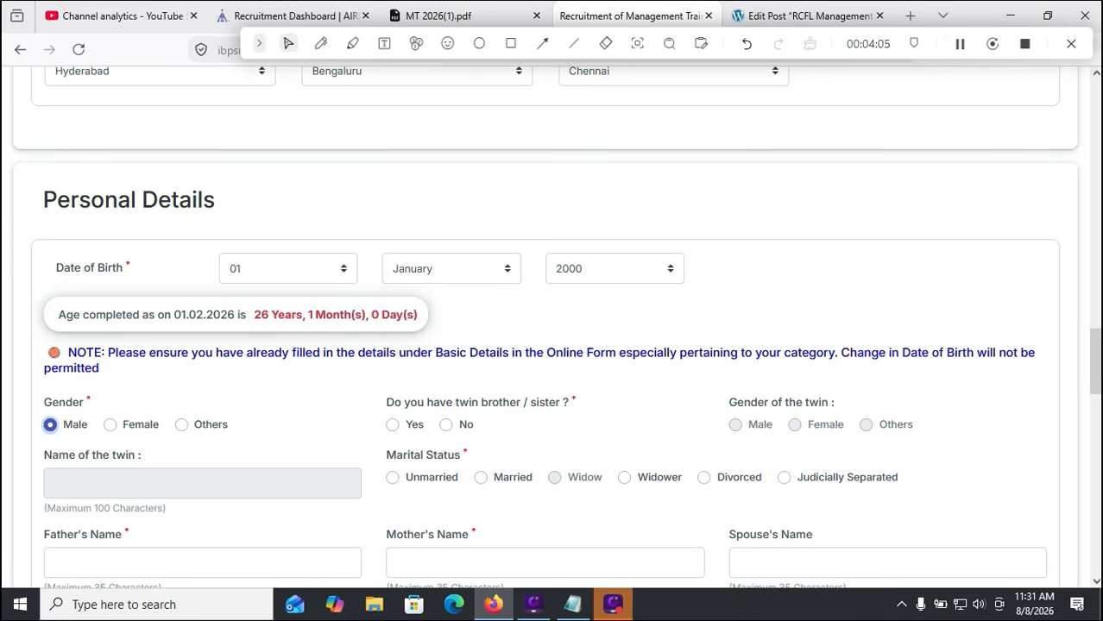
{"action": "scroll", "coordinate": [553, 328], "scroll_direction": "down", "scroll_amount": 1}
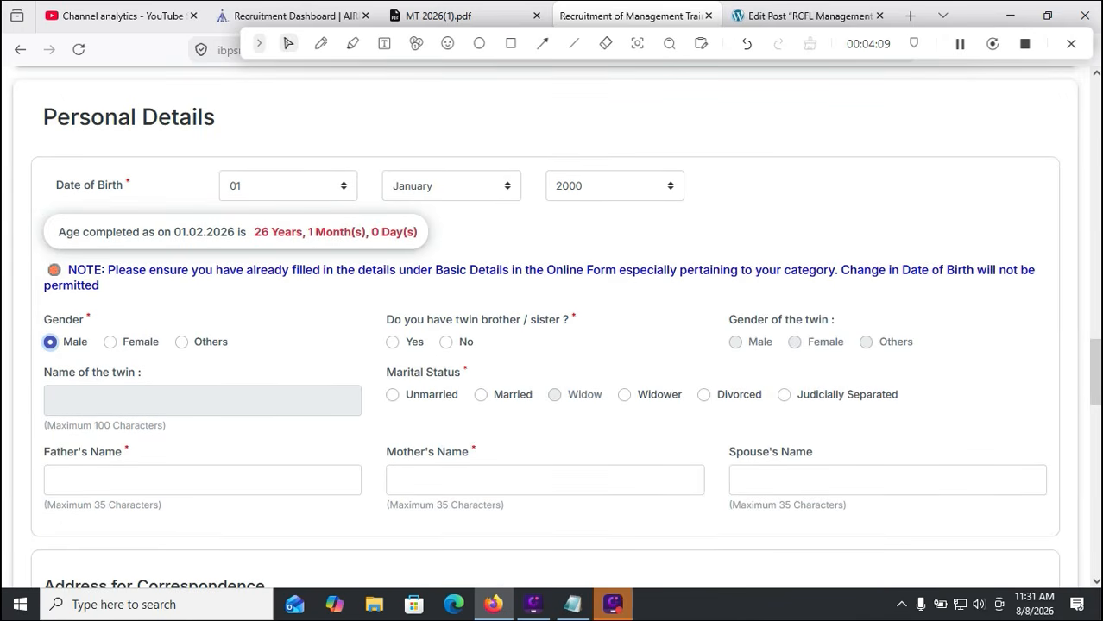
{"action": "left_click", "coordinate": [446, 343]}
{"action": "left_click", "coordinate": [393, 395]}
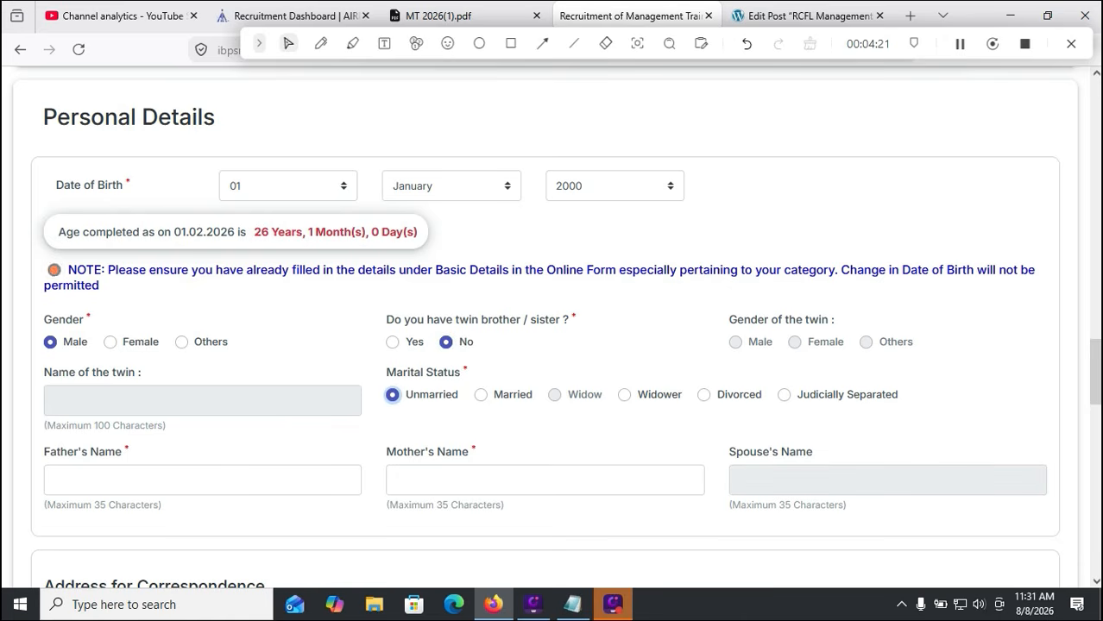
{"action": "scroll", "coordinate": [555, 327], "scroll_direction": "down", "scroll_amount": 2}
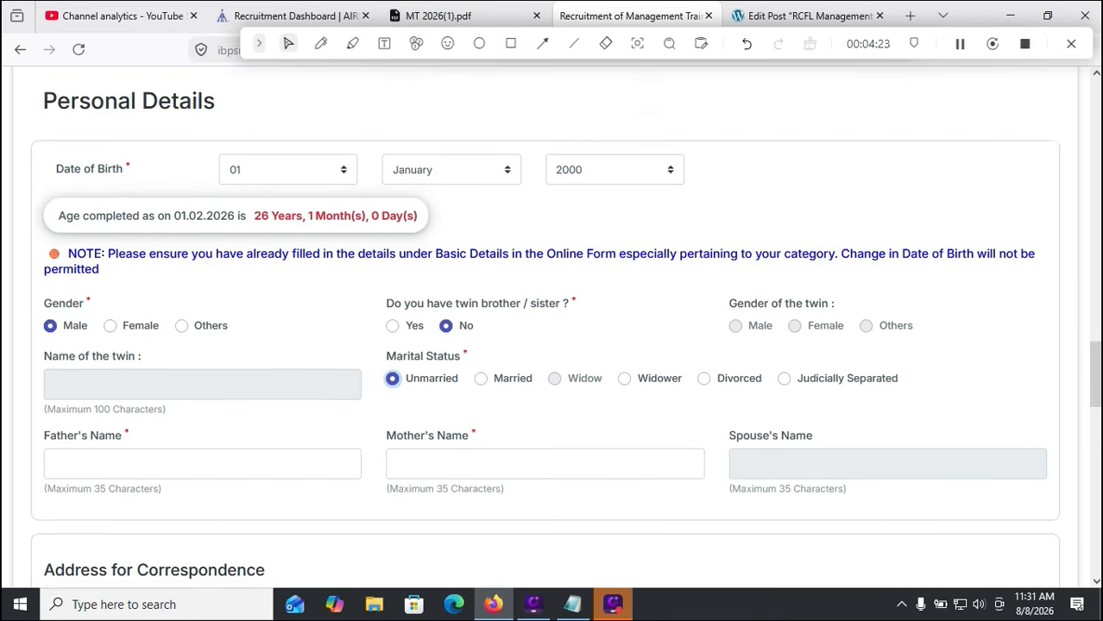
{"action": "key", "text": "Tab"}
{"action": "key", "text": "Tab"}
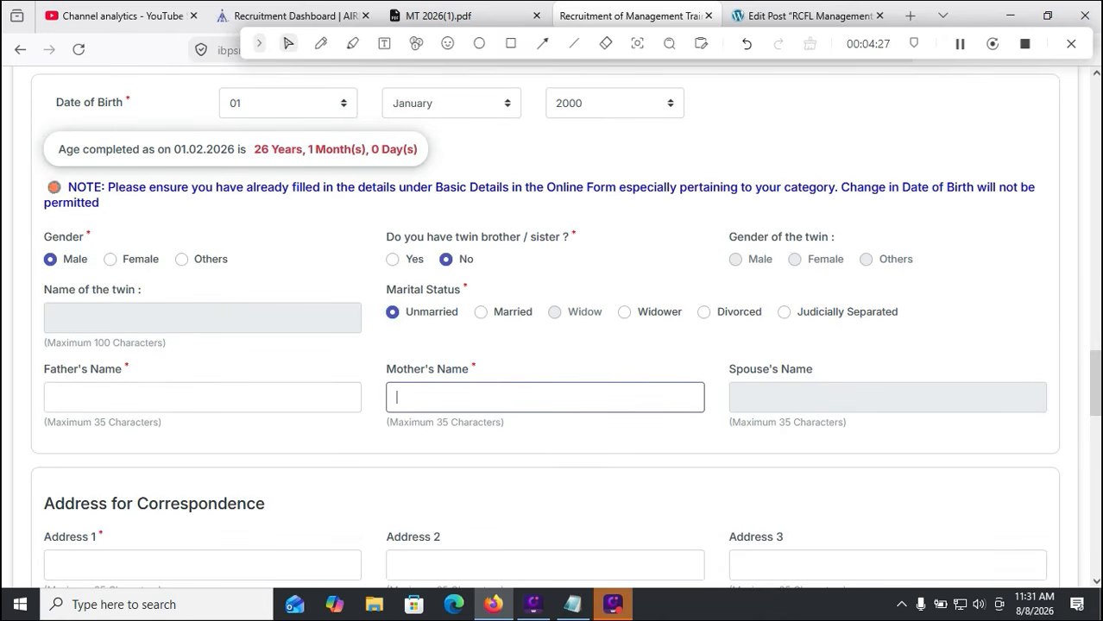
{"action": "scroll", "coordinate": [565, 328], "scroll_direction": "down", "scroll_amount": 4}
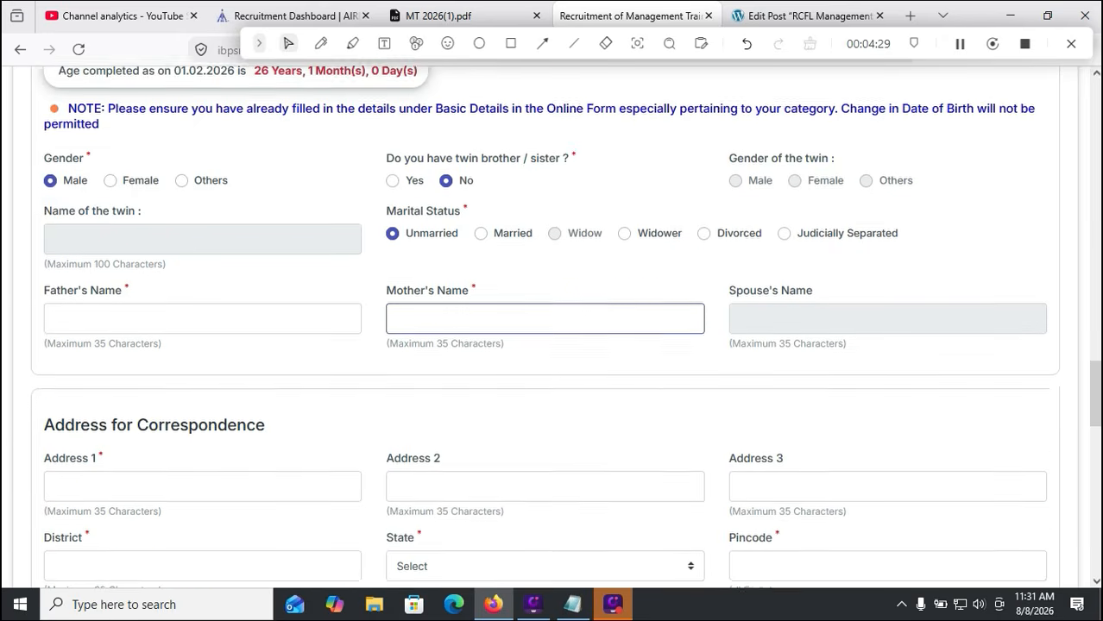
Set the correspondence address state to ANDHRA PRADESH
{"action": "left_click", "coordinate": [202, 400]}
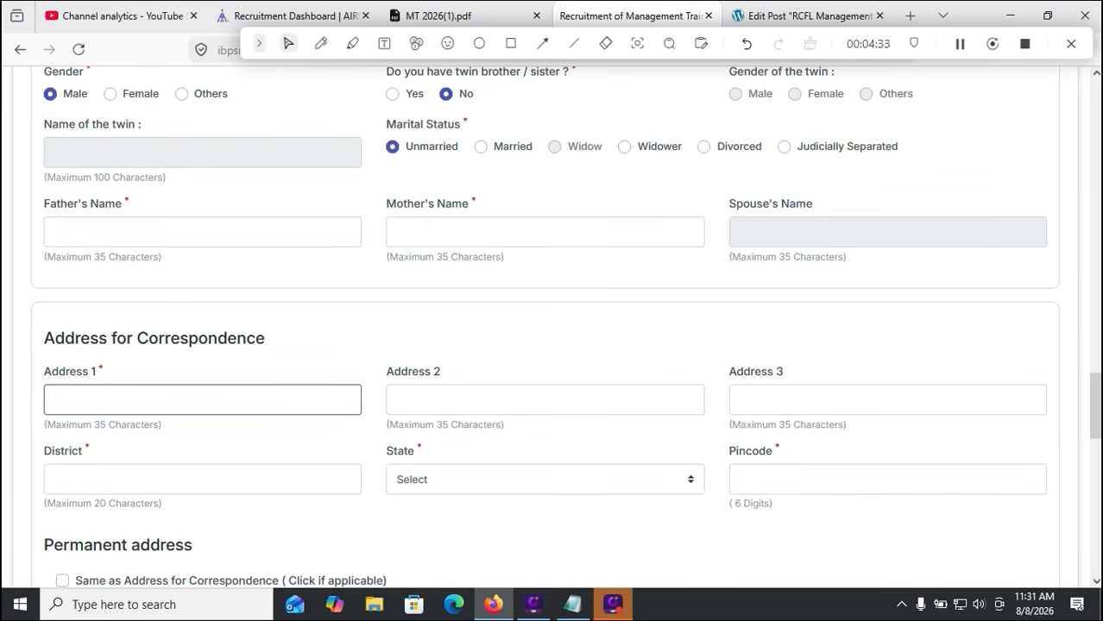
{"action": "left_click", "coordinate": [739, 399]}
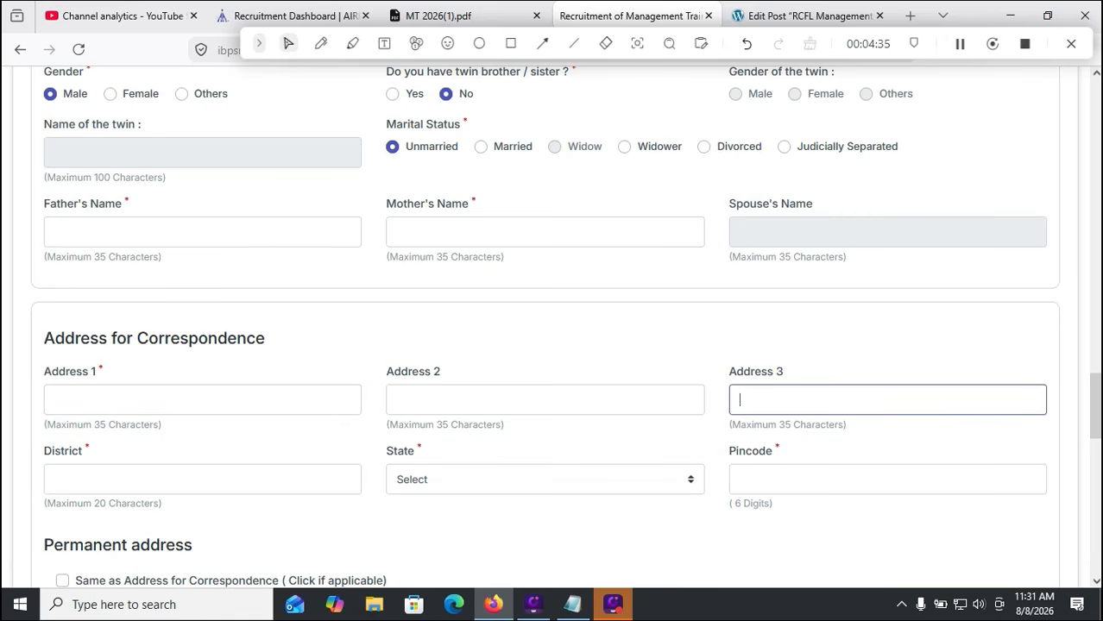
{"action": "left_click", "coordinate": [545, 480]}
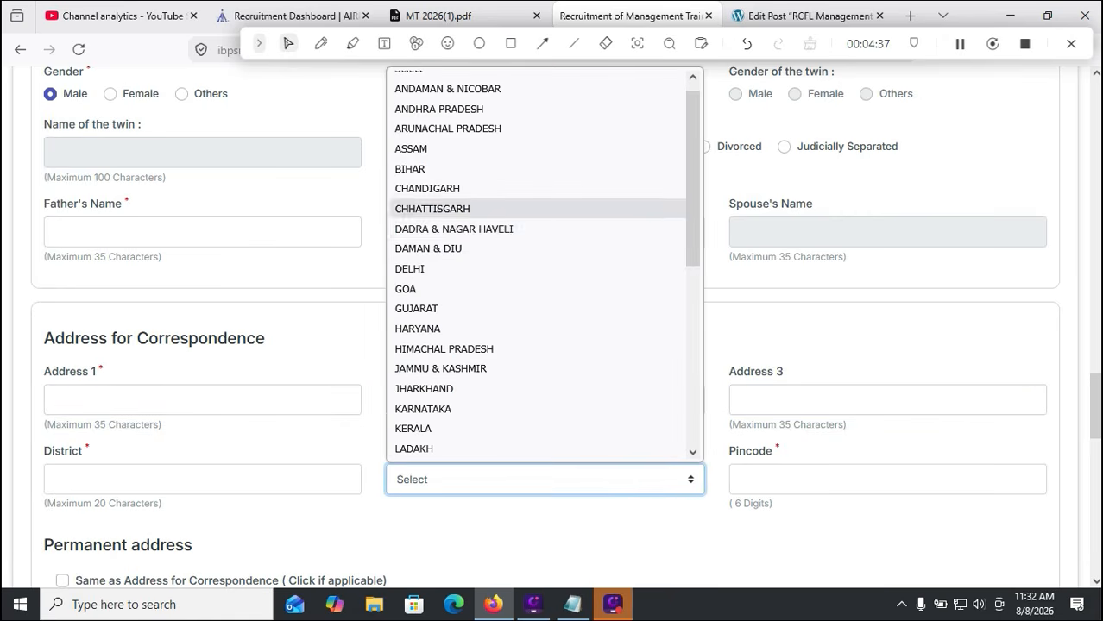
{"action": "left_click", "coordinate": [438, 109]}
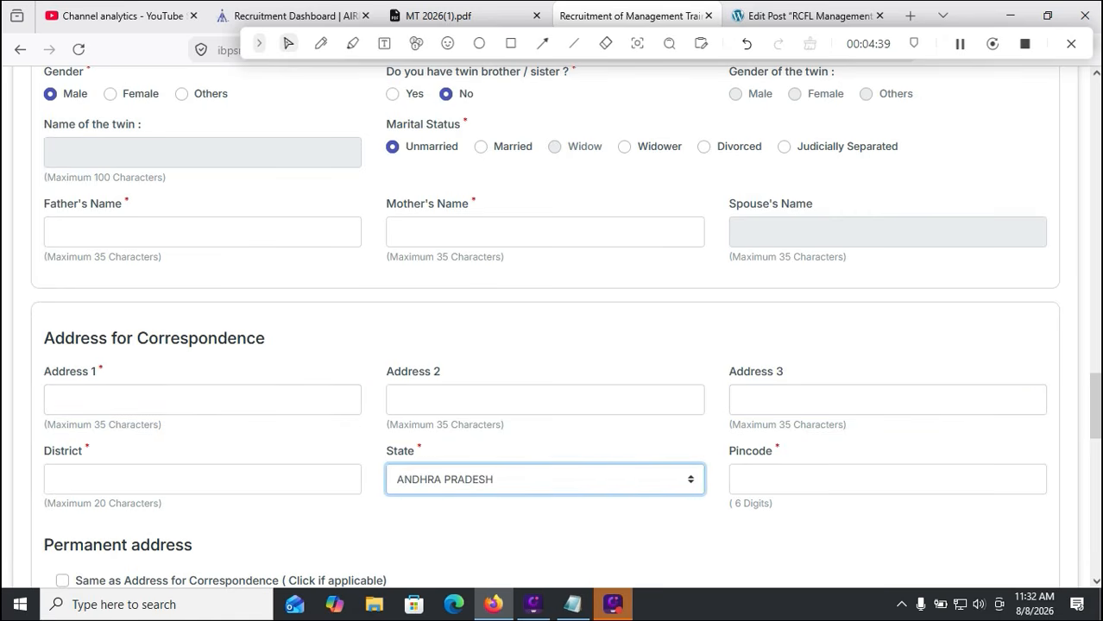
{"action": "scroll", "coordinate": [552, 328], "scroll_direction": "down", "scroll_amount": 2}
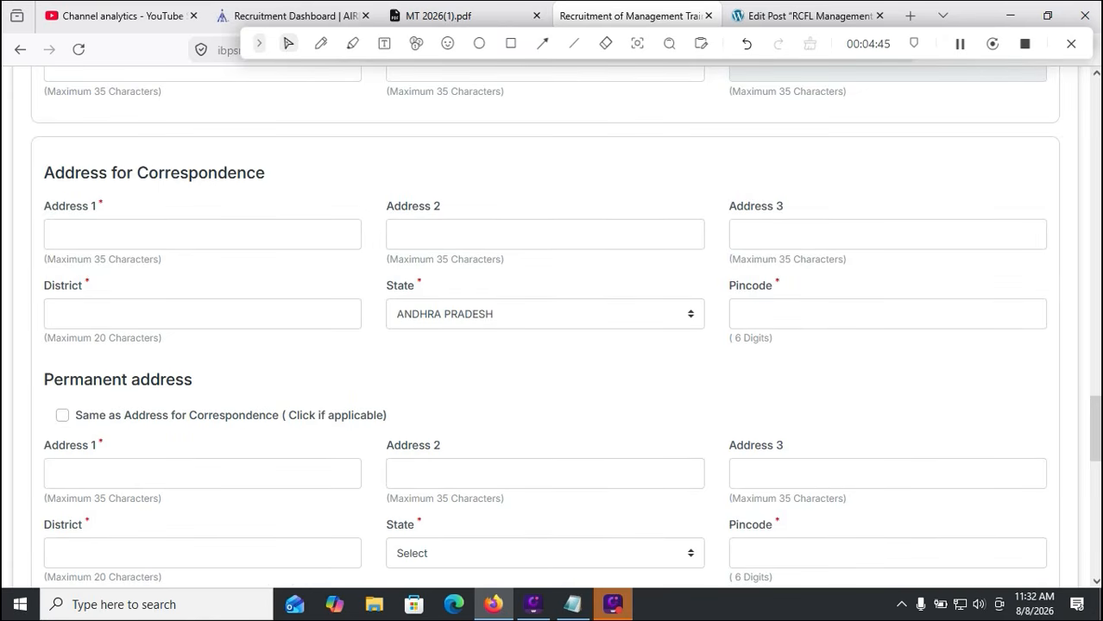
Mark permanent address same as correspondence and invoice GST to the Correspondence Address
{"action": "left_click", "coordinate": [62, 416]}
{"action": "scroll", "coordinate": [553, 328], "scroll_direction": "down", "scroll_amount": 2}
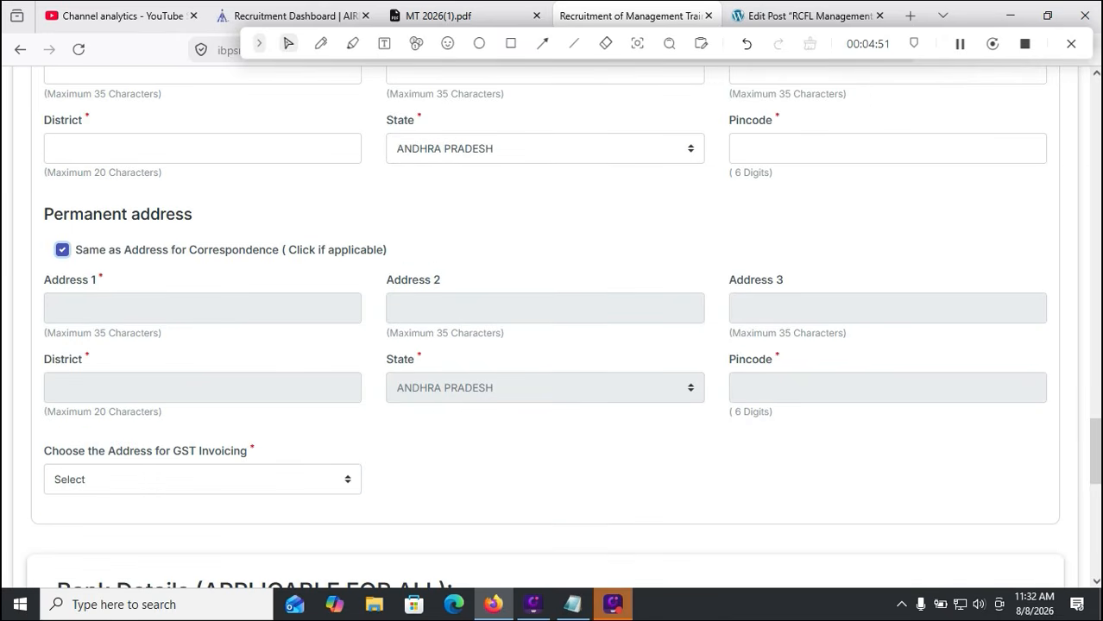
{"action": "left_click", "coordinate": [203, 480]}
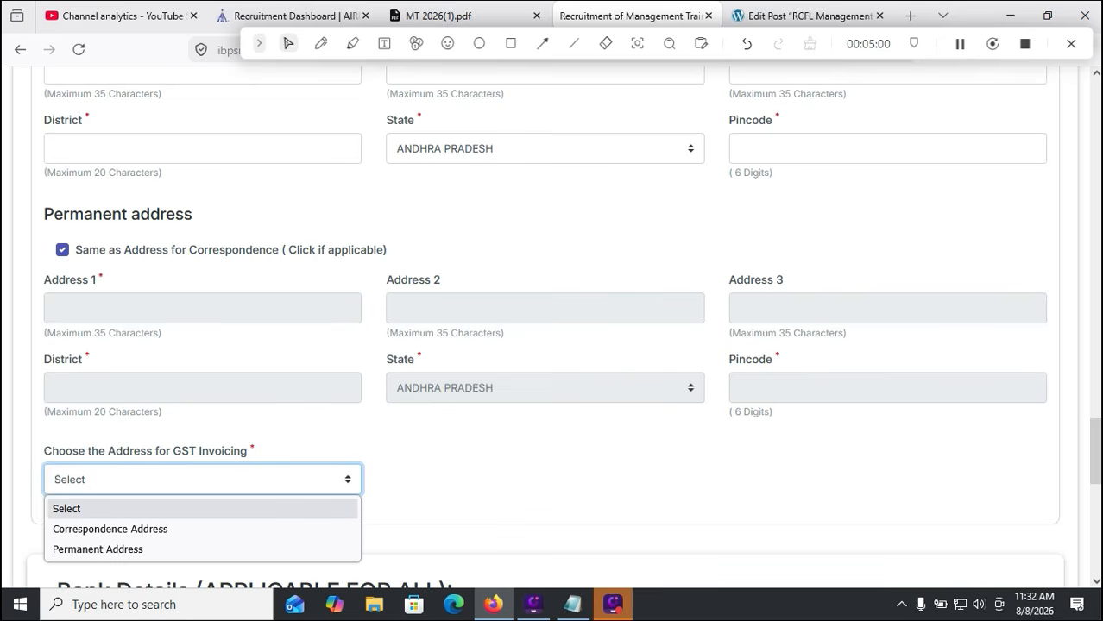
{"action": "key", "text": "Down"}
{"action": "key", "text": "Return"}
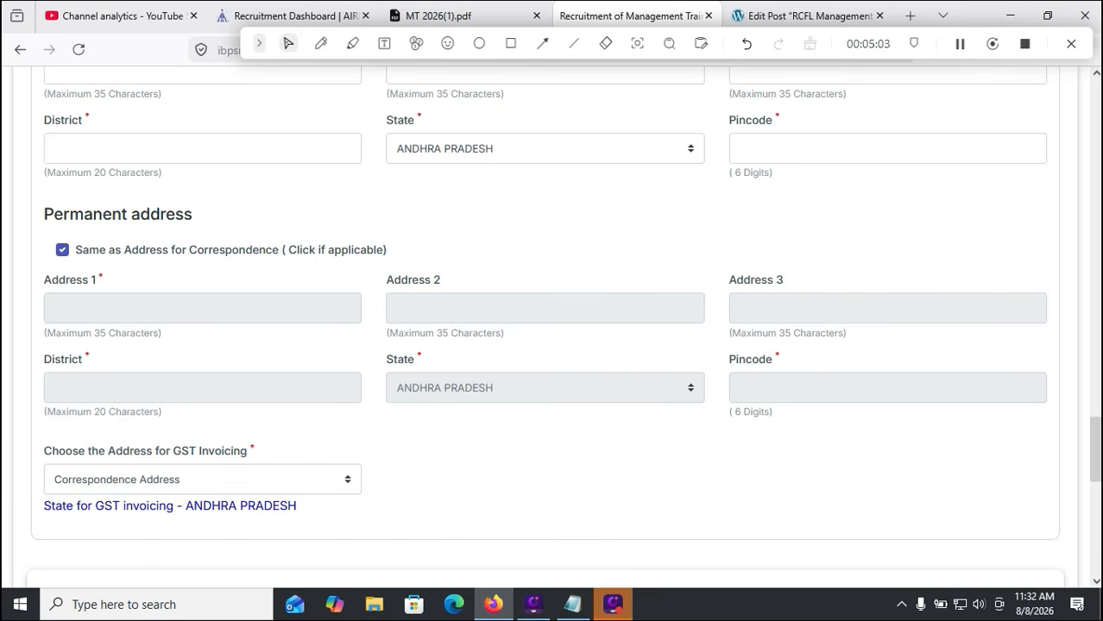
{"action": "scroll", "coordinate": [553, 324], "scroll_direction": "down", "scroll_amount": 2}
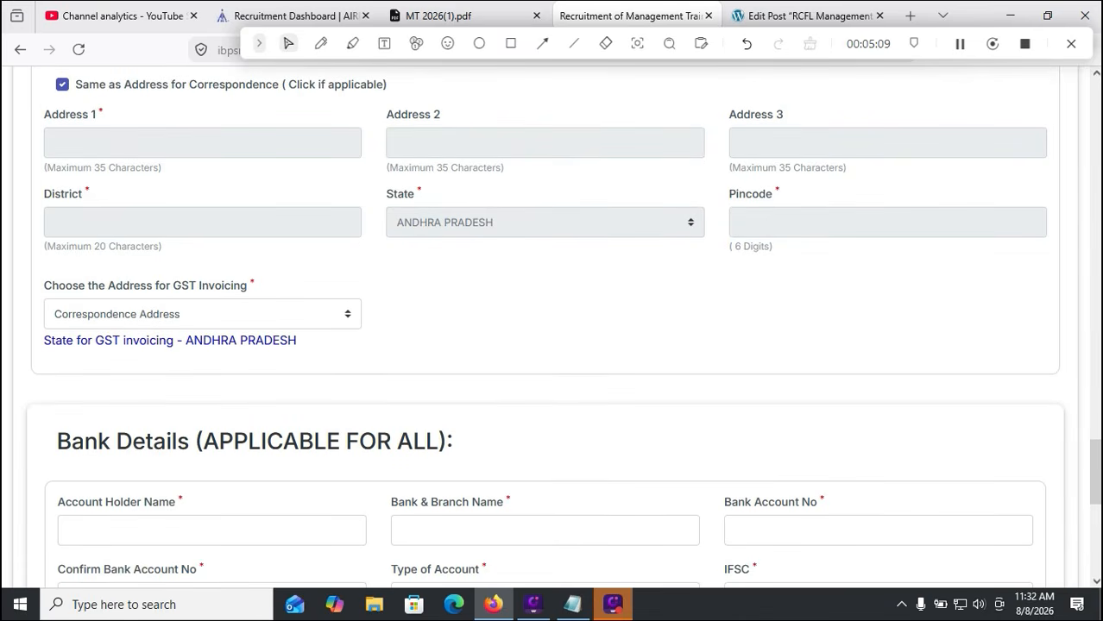
Go through the Bank Details fields and set Type of Account to Savings Account
{"action": "scroll", "coordinate": [552, 328], "scroll_direction": "down", "scroll_amount": 2}
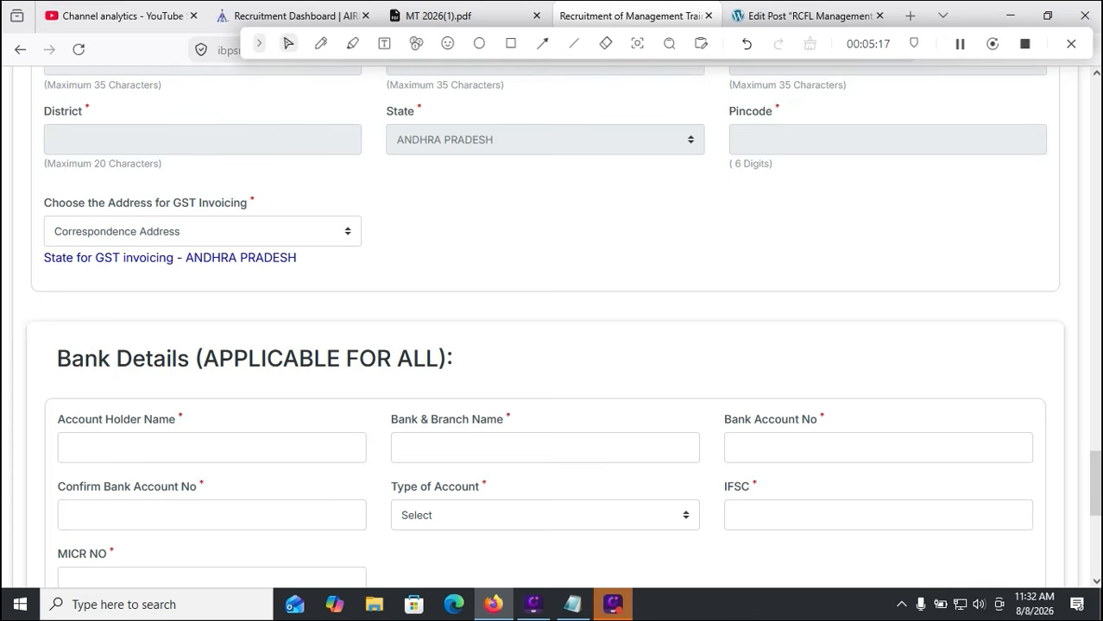
{"action": "scroll", "coordinate": [562, 326], "scroll_direction": "down", "scroll_amount": 1}
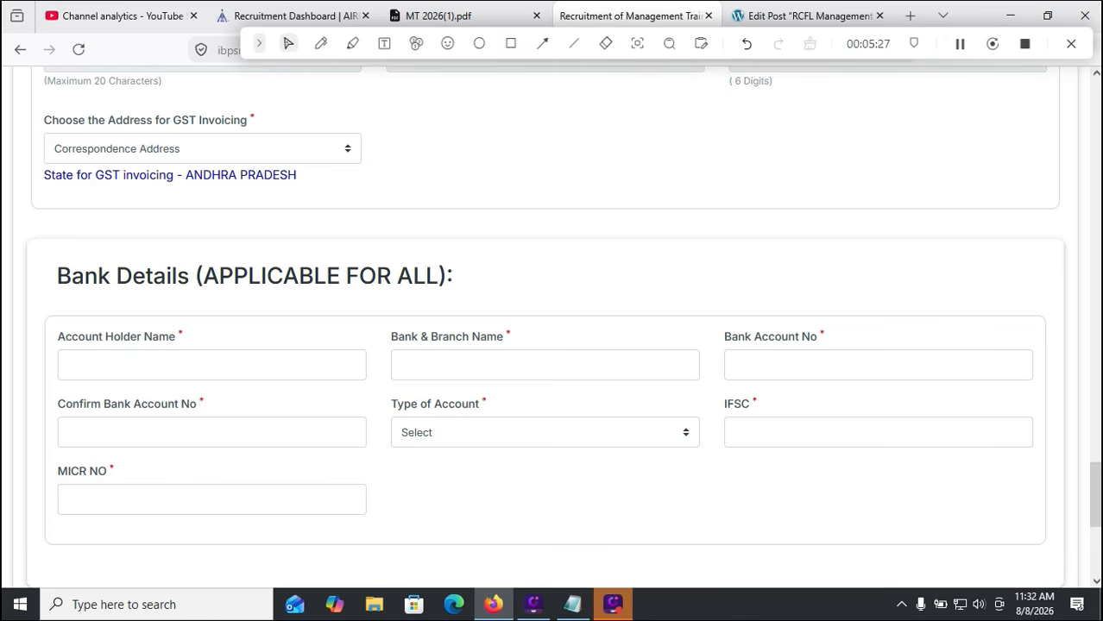
{"action": "left_click", "coordinate": [69, 364]}
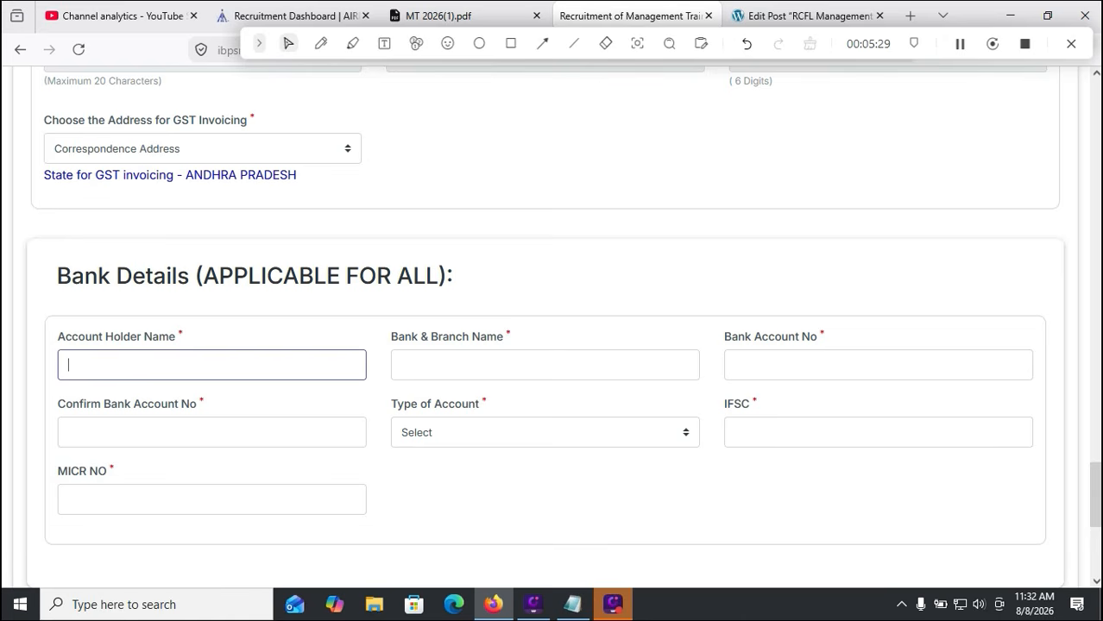
{"action": "left_click", "coordinate": [401, 364]}
{"action": "left_click", "coordinate": [735, 364]}
{"action": "left_click", "coordinate": [211, 432]}
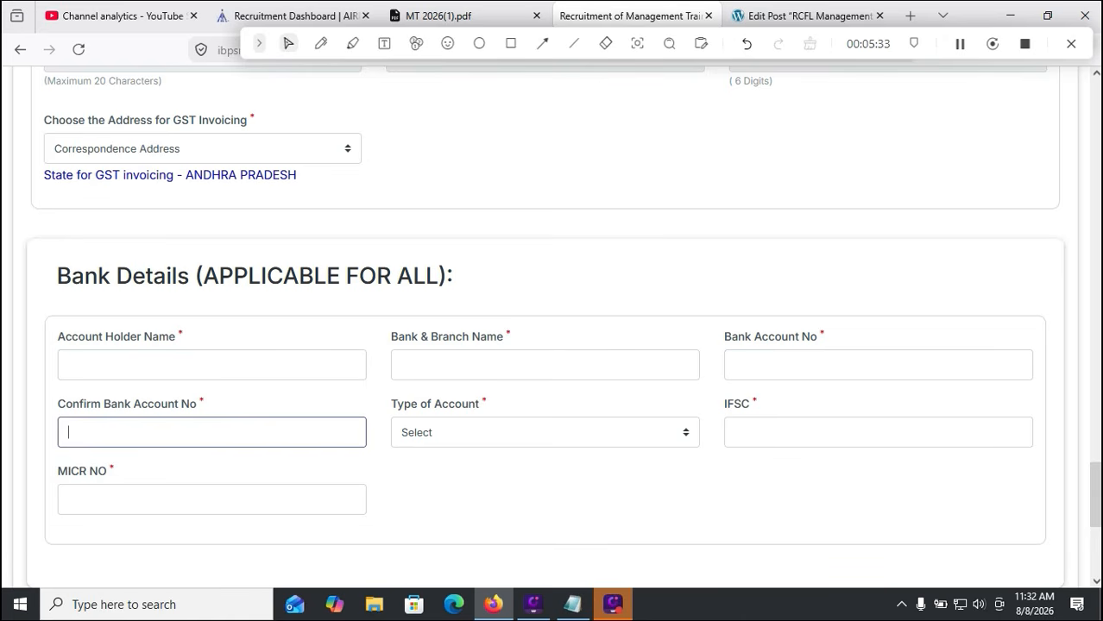
{"action": "left_click", "coordinate": [544, 432]}
{"action": "left_click", "coordinate": [517, 483]}
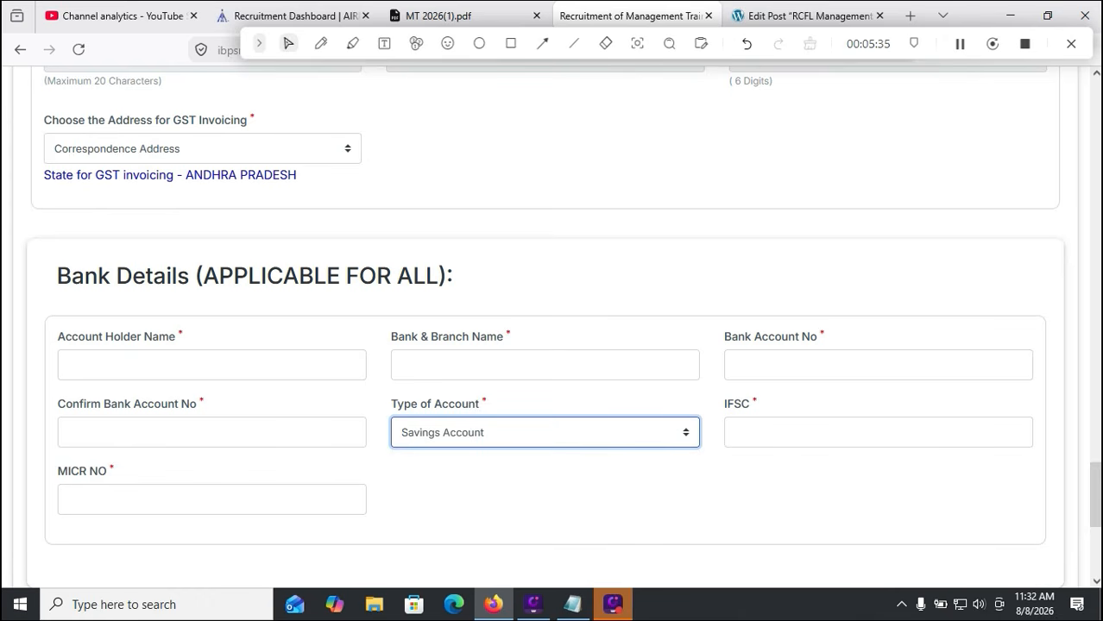
{"action": "left_click", "coordinate": [812, 433]}
{"action": "left_click", "coordinate": [211, 499]}
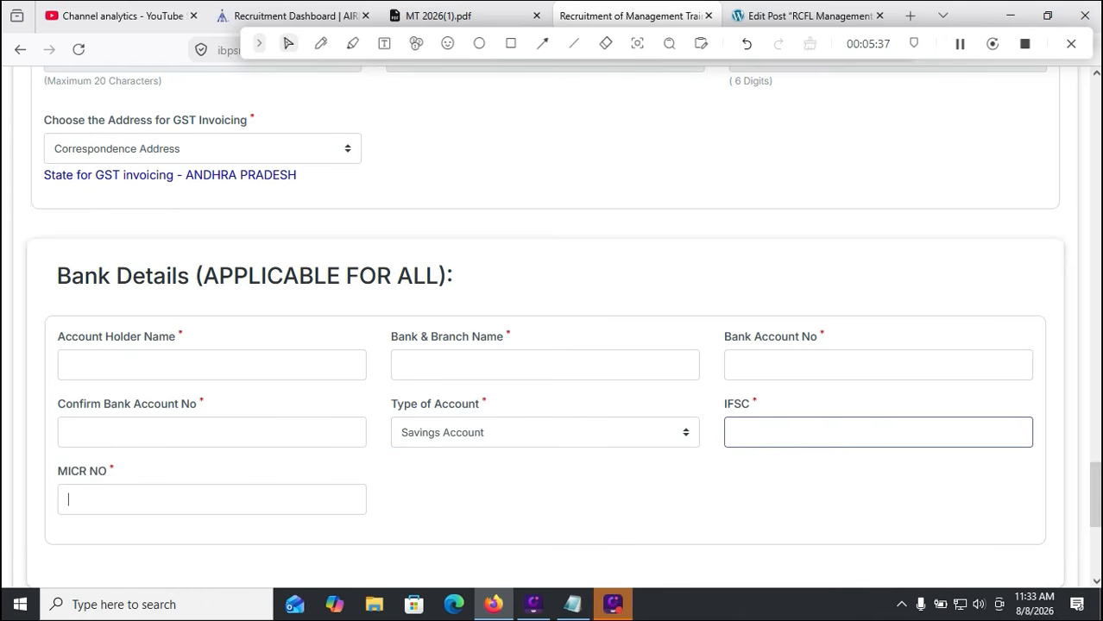
{"action": "scroll", "coordinate": [552, 345], "scroll_direction": "down", "scroll_amount": 5}
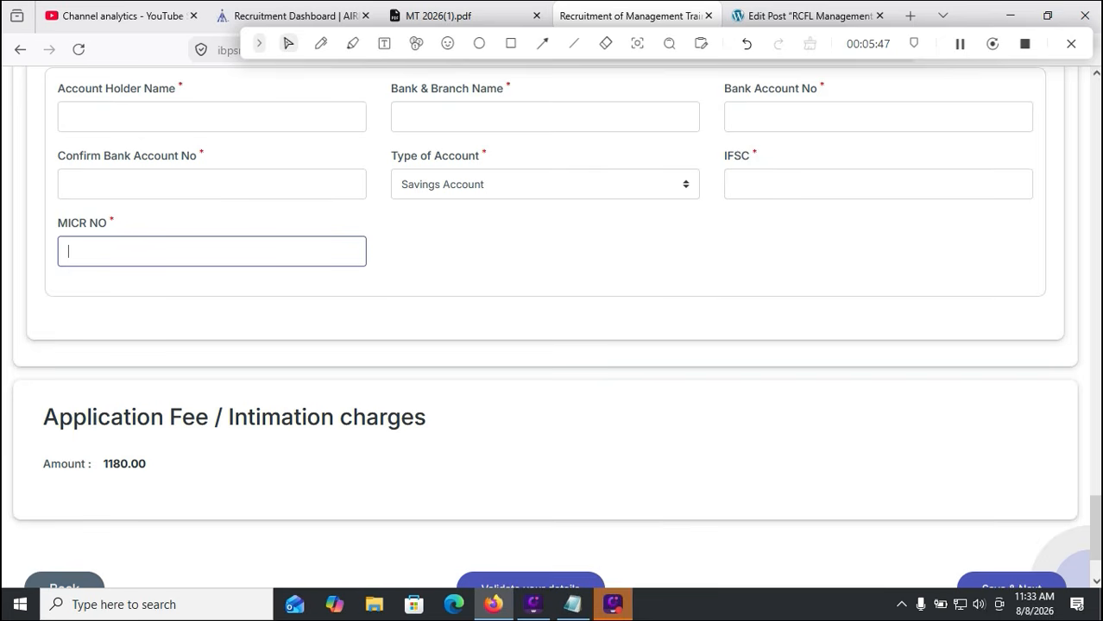
Validate the details to reveal missing bank fields, then go to Qualification / Experience / Languages
{"action": "scroll", "coordinate": [545, 328], "scroll_direction": "down", "scroll_amount": 2}
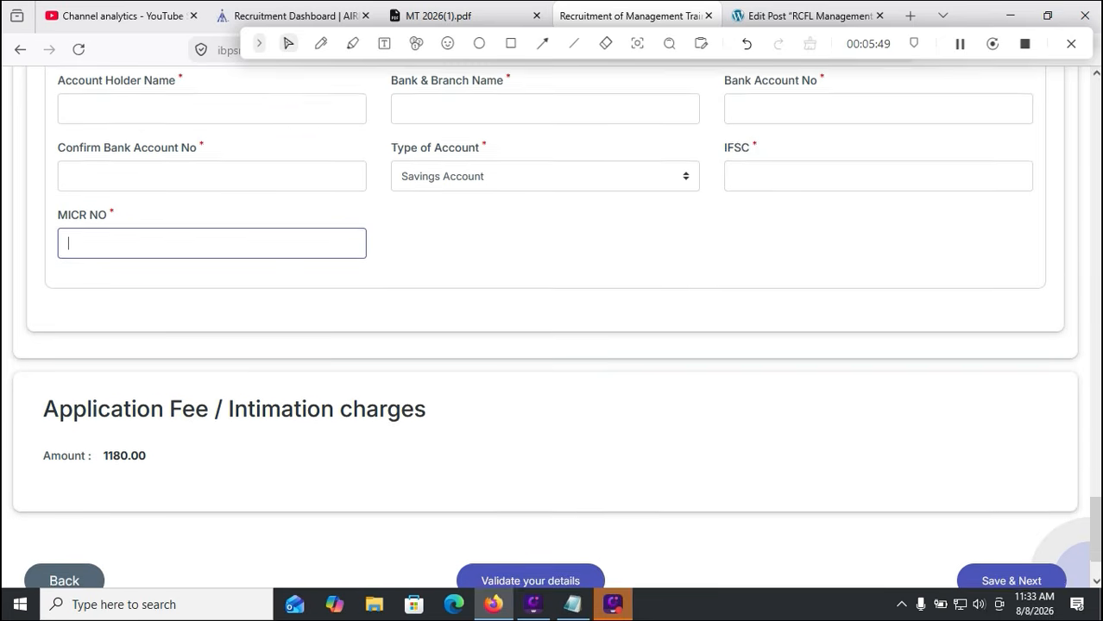
{"action": "left_click", "coordinate": [530, 489]}
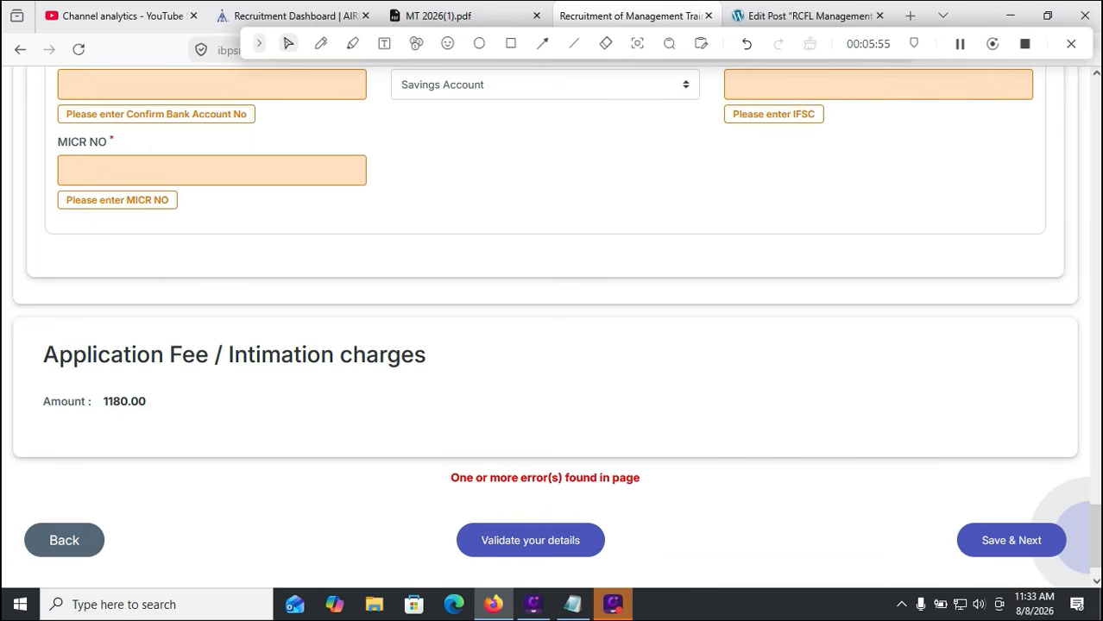
{"action": "left_click", "coordinate": [511, 43]}
{"action": "mouse_move", "coordinate": [940, 508]}
{"action": "left_mouse_down"}
{"action": "mouse_move", "coordinate": [965, 536]}
{"action": "mouse_move", "coordinate": [1068, 563]}
{"action": "left_mouse_up"}
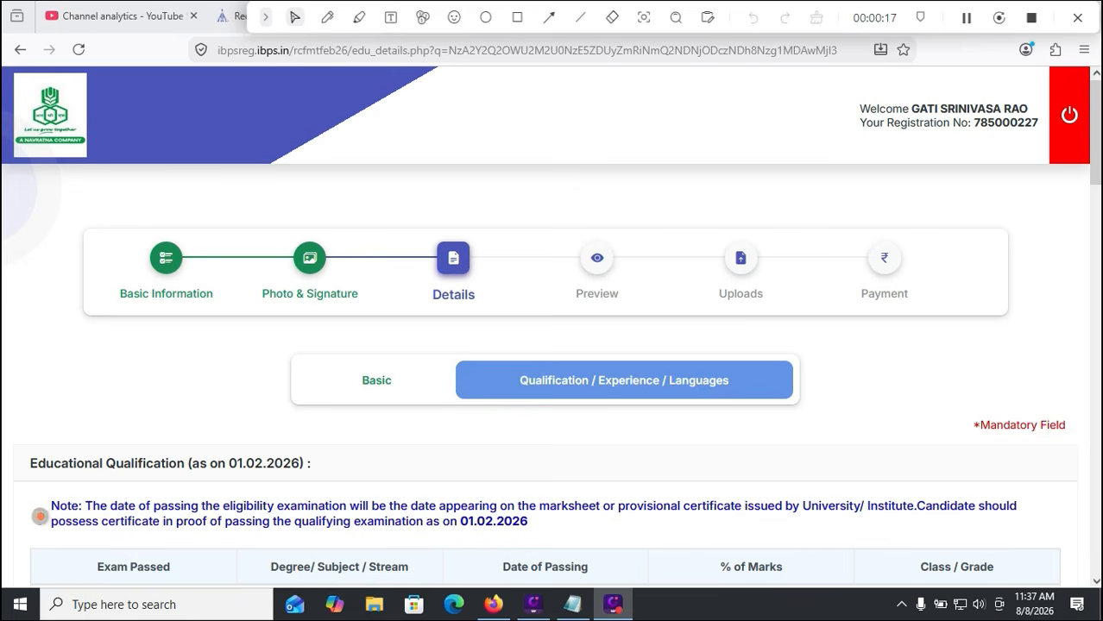
{"action": "scroll", "coordinate": [552, 345], "scroll_direction": "down", "scroll_amount": 2}
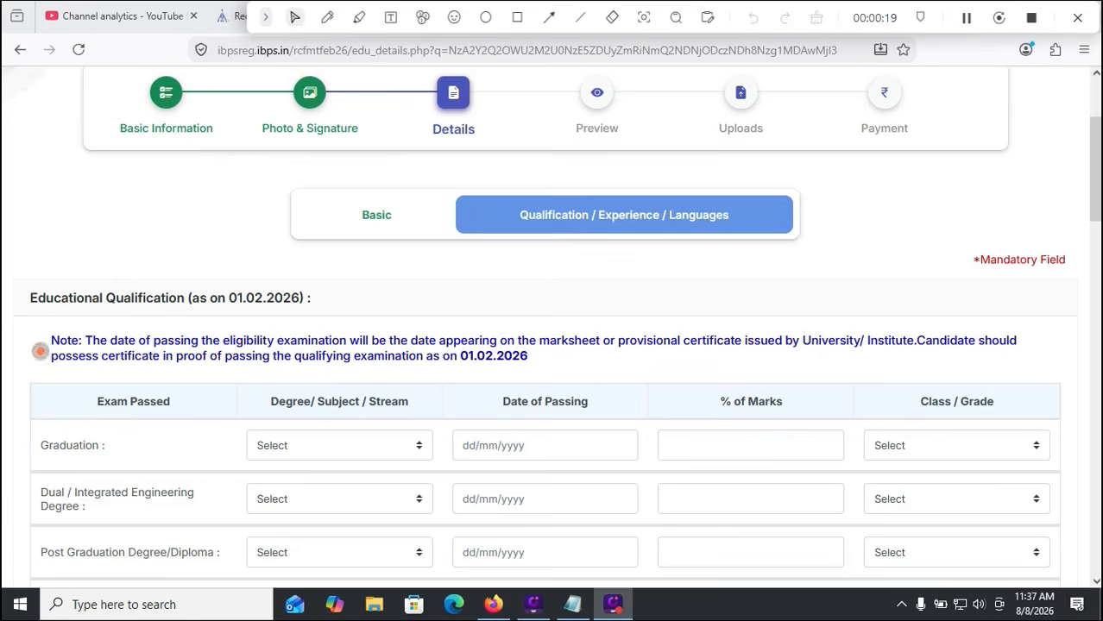
{"action": "left_click", "coordinate": [340, 446]}
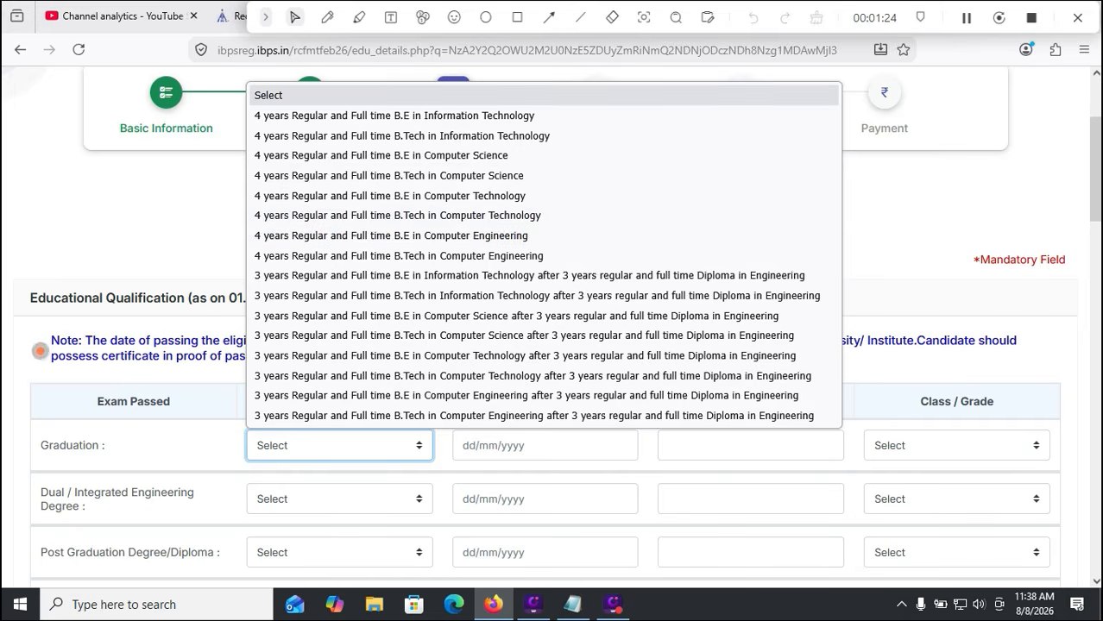
{"action": "left_click_drag", "start_coordinate": [502, 17], "coordinate": [486, 39]}
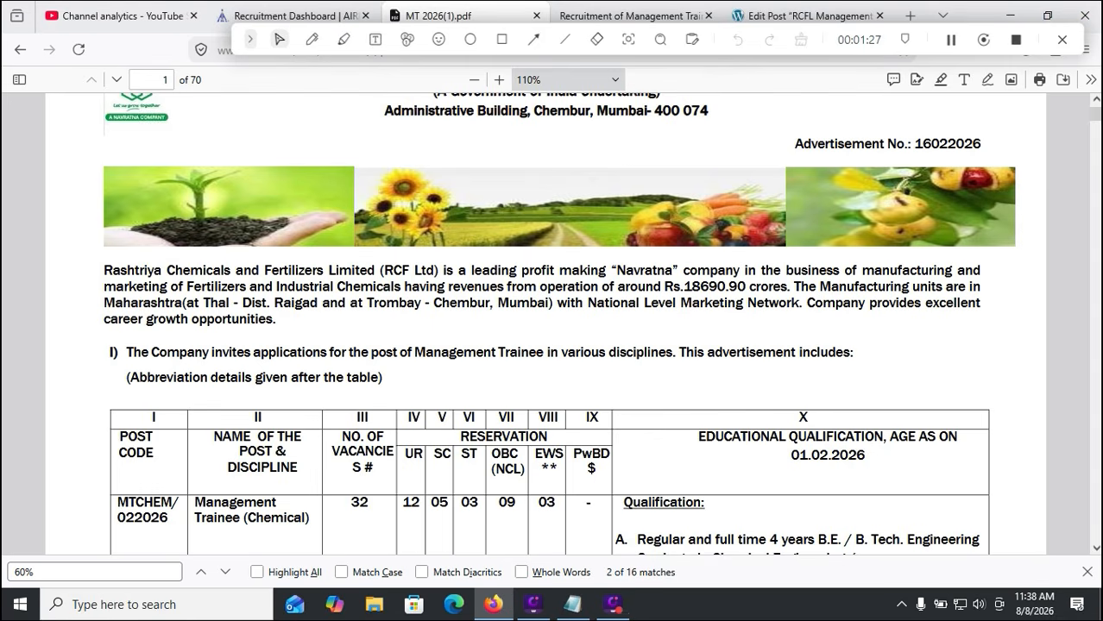
Open MT 2026(1).pdf and read pages 1–5 of the qualification table, up to option B
{"action": "left_click", "coordinate": [449, 15]}
{"action": "scroll", "coordinate": [553, 319], "scroll_direction": "down", "scroll_amount": 3}
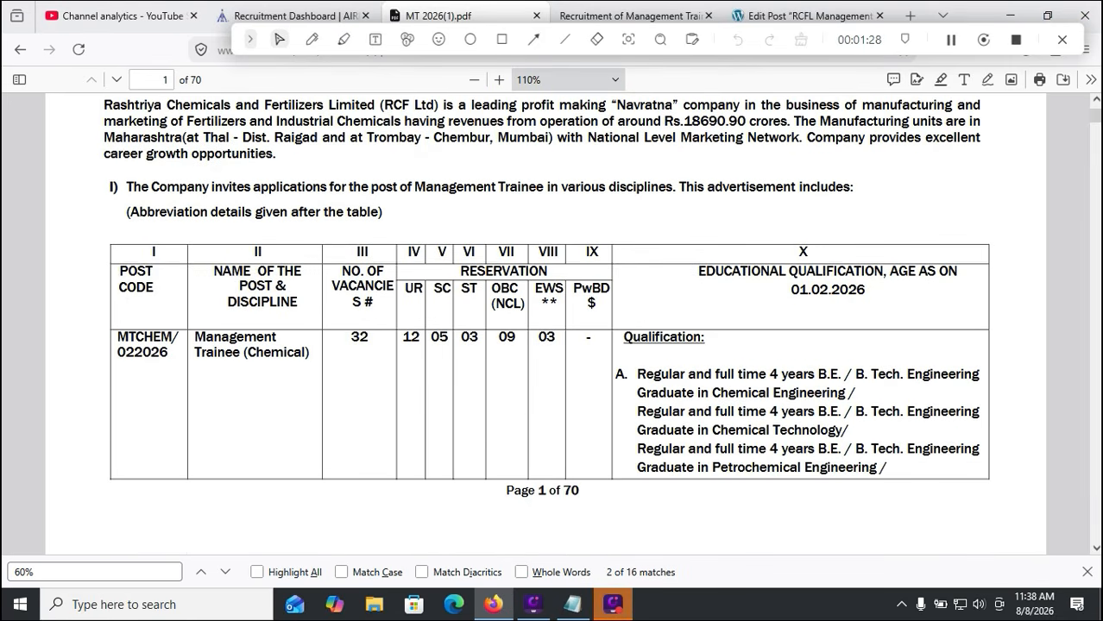
{"action": "scroll", "coordinate": [552, 319], "scroll_direction": "down", "scroll_amount": 2}
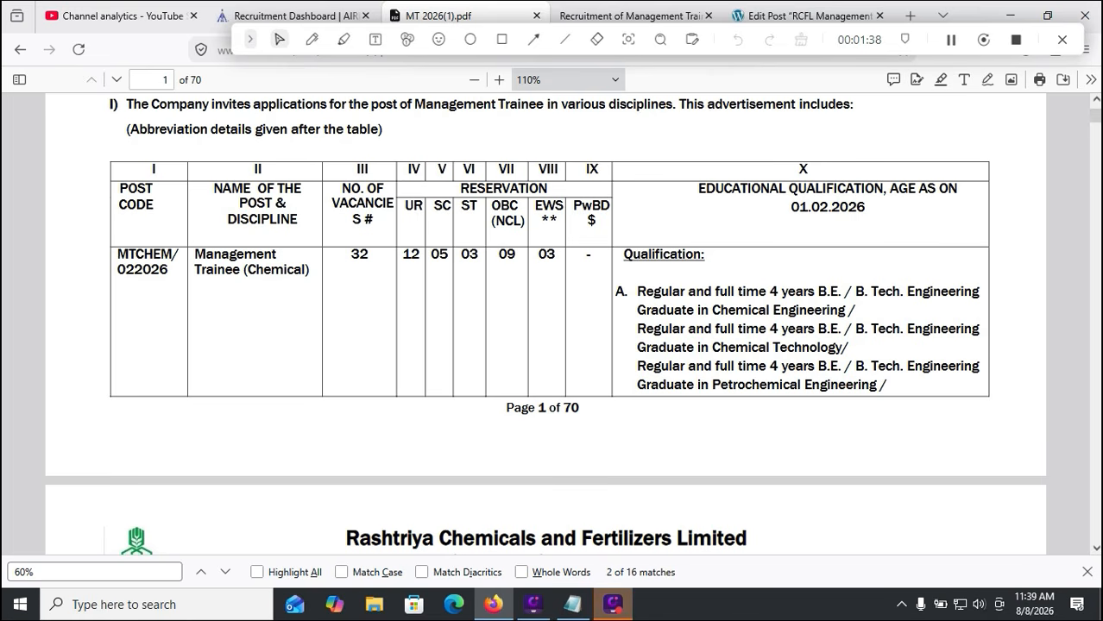
{"action": "scroll", "coordinate": [544, 323], "scroll_direction": "down", "scroll_amount": 5}
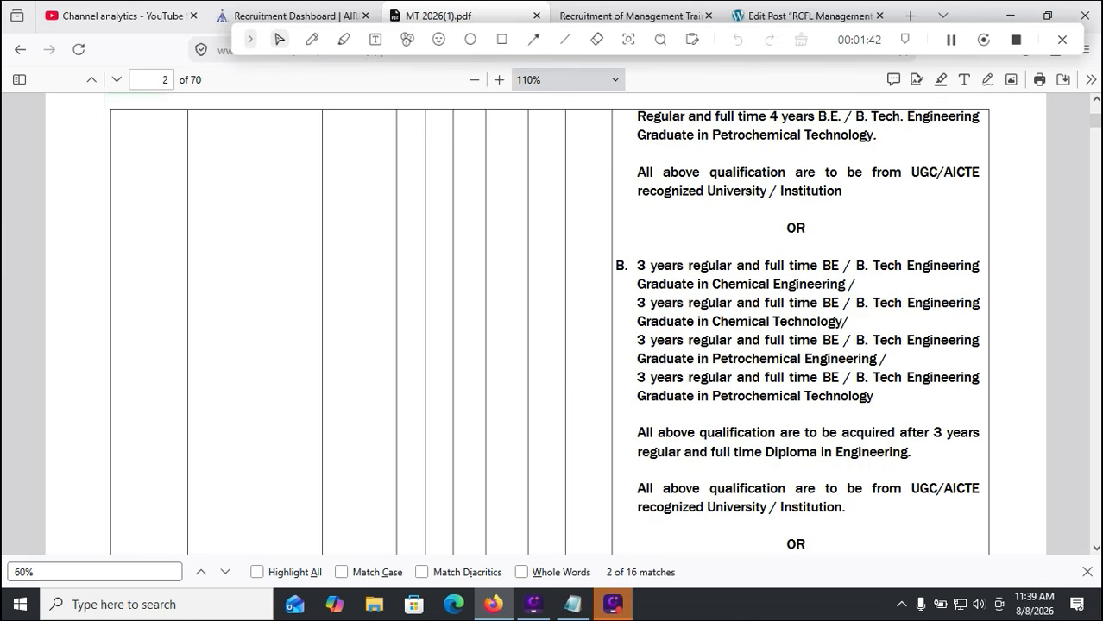
{"action": "scroll", "coordinate": [544, 323], "scroll_direction": "up", "scroll_amount": 3}
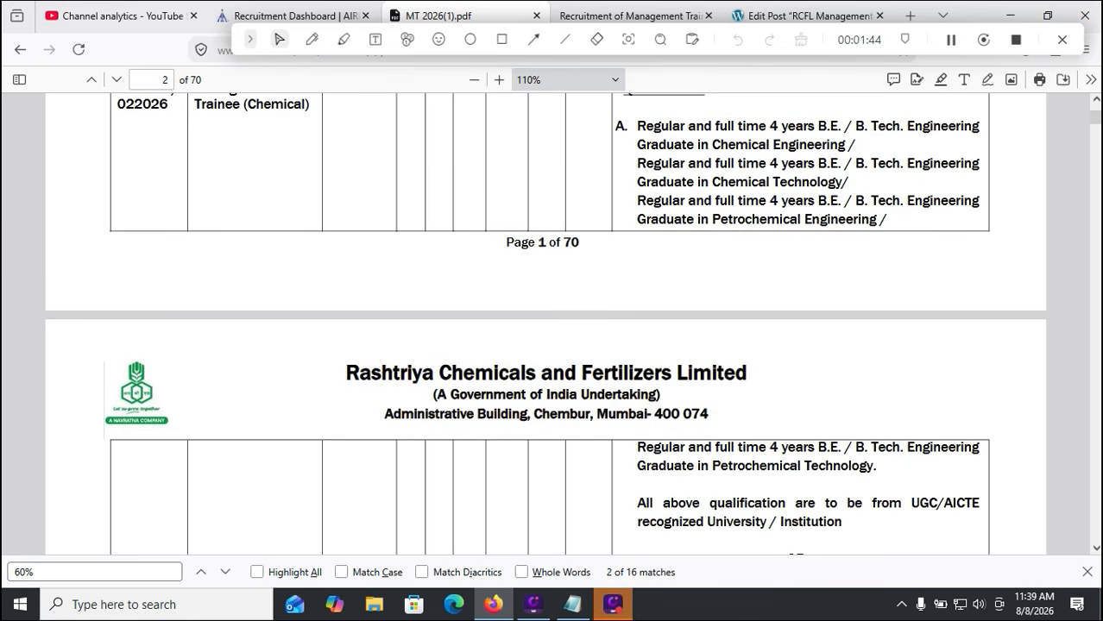
{"action": "scroll", "coordinate": [544, 323], "scroll_direction": "down", "scroll_amount": 2}
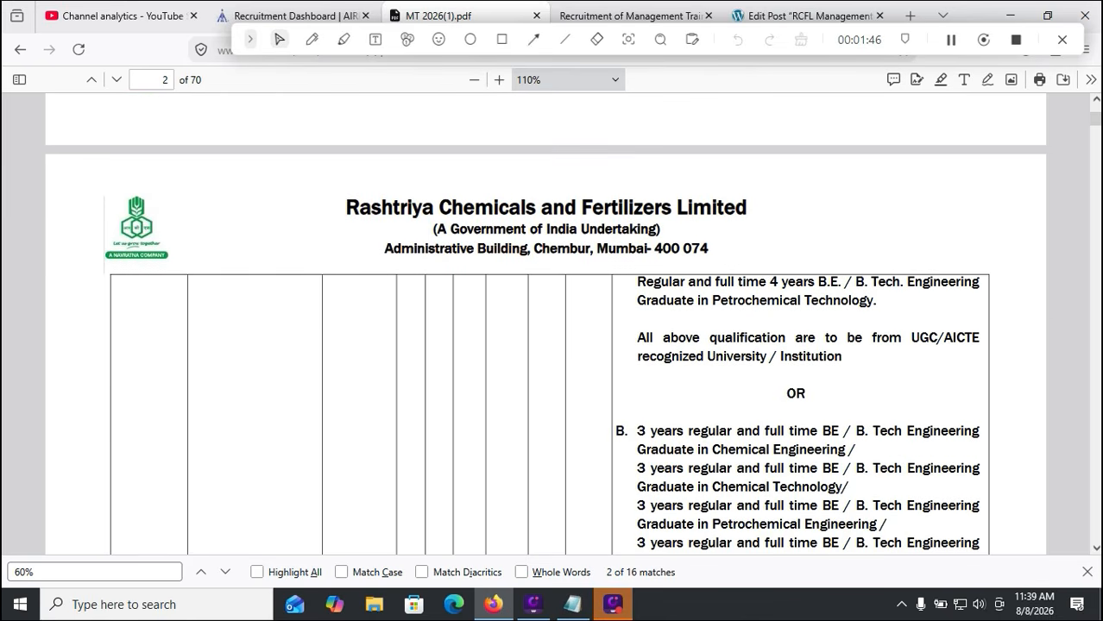
{"action": "scroll", "coordinate": [543, 324], "scroll_direction": "down", "scroll_amount": 1}
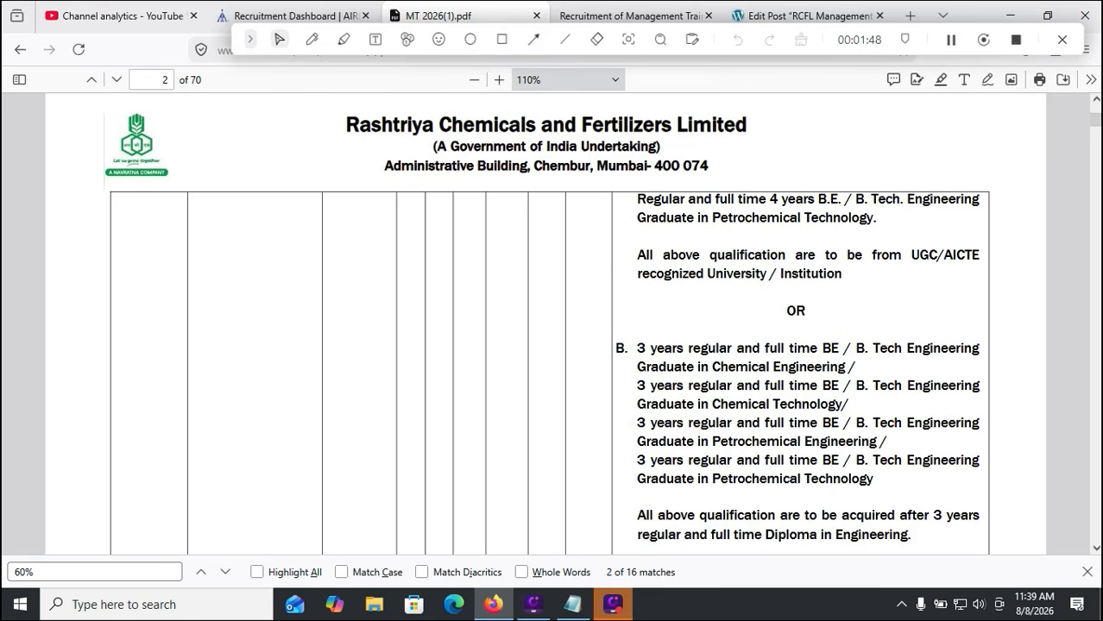
{"action": "scroll", "coordinate": [544, 323], "scroll_direction": "down", "scroll_amount": 4}
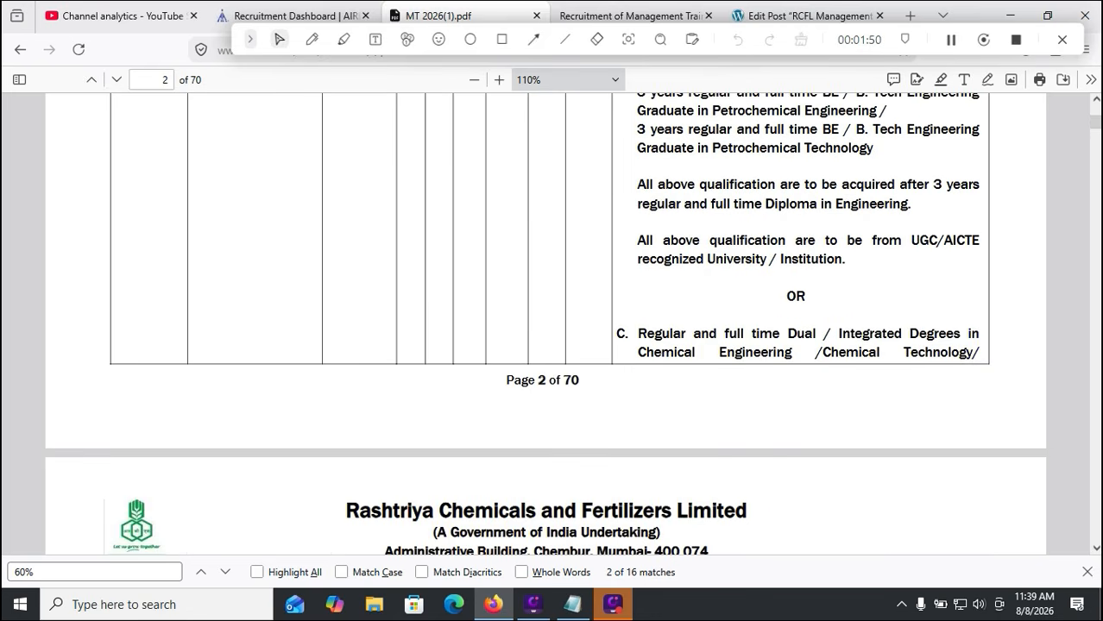
{"action": "scroll", "coordinate": [544, 324], "scroll_direction": "down", "scroll_amount": 8}
{"action": "scroll", "coordinate": [543, 324], "scroll_direction": "down", "scroll_amount": 6}
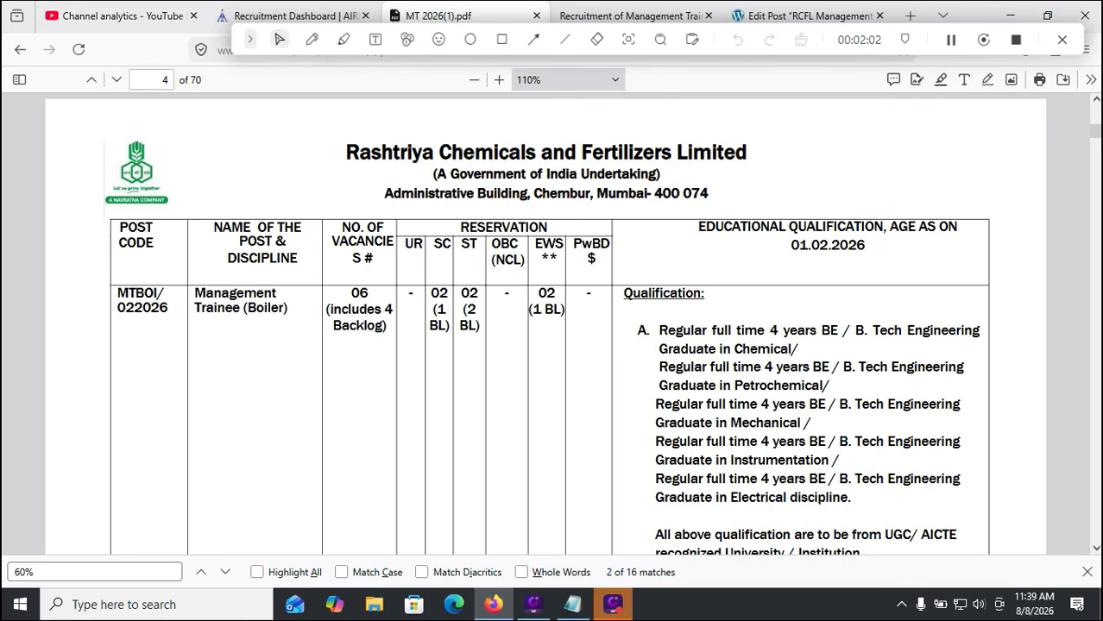
{"action": "scroll", "coordinate": [550, 323], "scroll_direction": "down", "scroll_amount": 4}
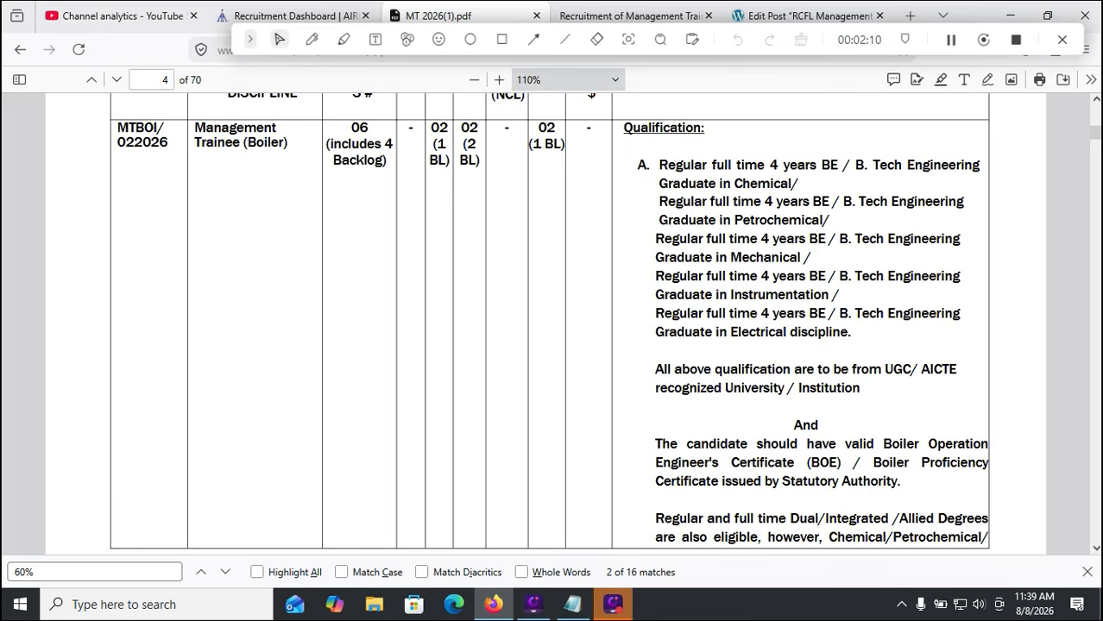
{"action": "scroll", "coordinate": [546, 319], "scroll_direction": "down", "scroll_amount": 2}
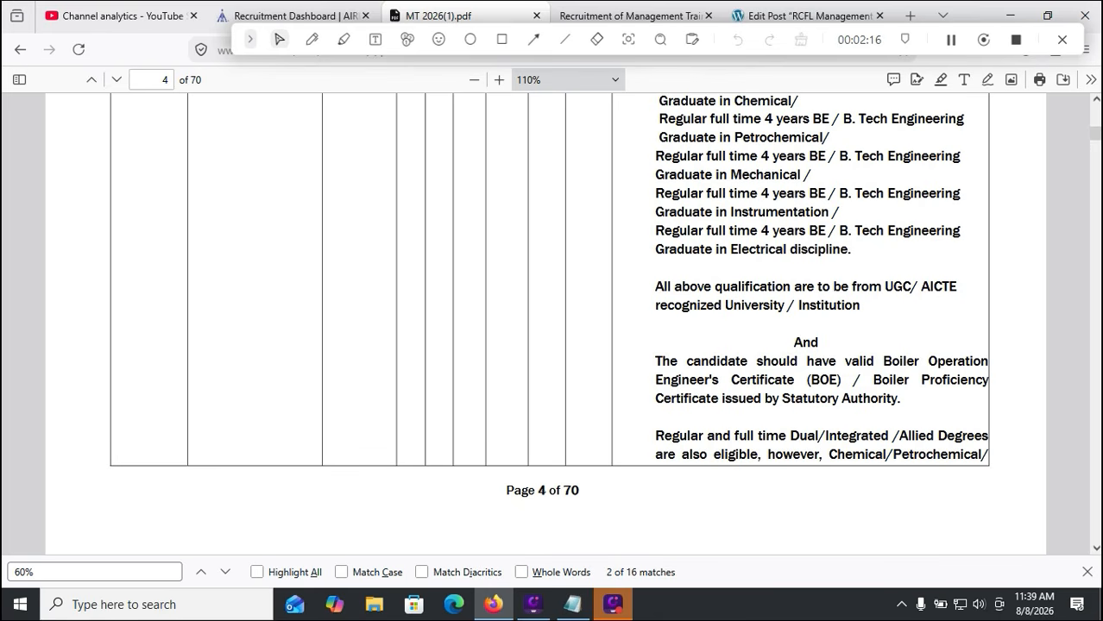
{"action": "scroll", "coordinate": [545, 319], "scroll_direction": "down", "scroll_amount": 2}
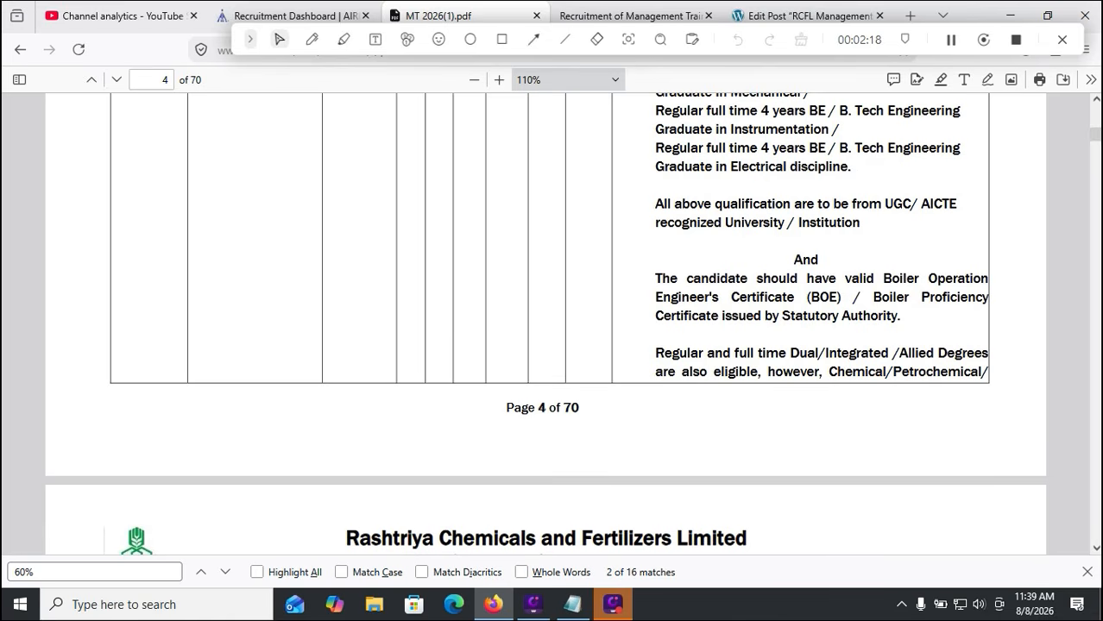
{"action": "scroll", "coordinate": [545, 319], "scroll_direction": "down", "scroll_amount": 2}
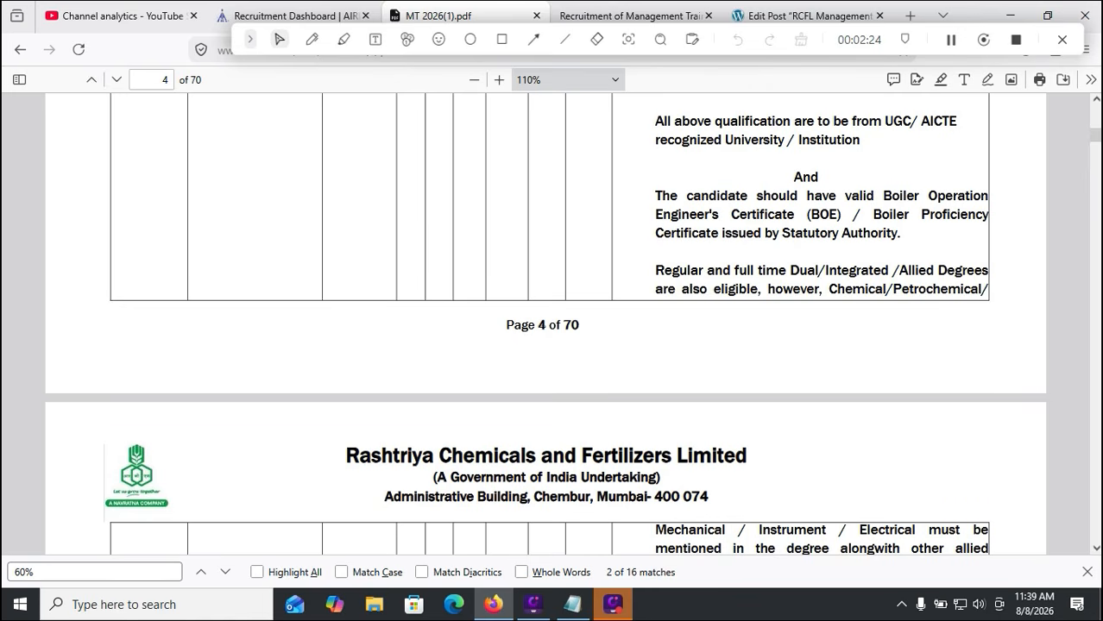
{"action": "scroll", "coordinate": [545, 324], "scroll_direction": "down", "scroll_amount": 5}
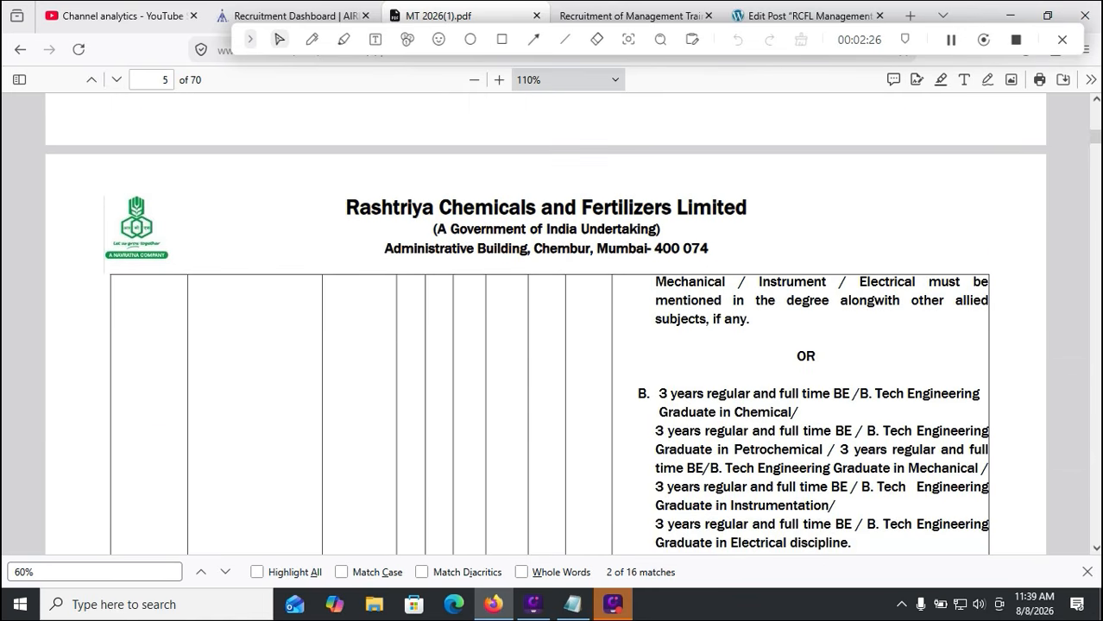
Read pages 7–26 on qualifications and 60% minimum aggregate rules, then return to the form
{"action": "scroll", "coordinate": [546, 324], "scroll_direction": "down", "scroll_amount": 2}
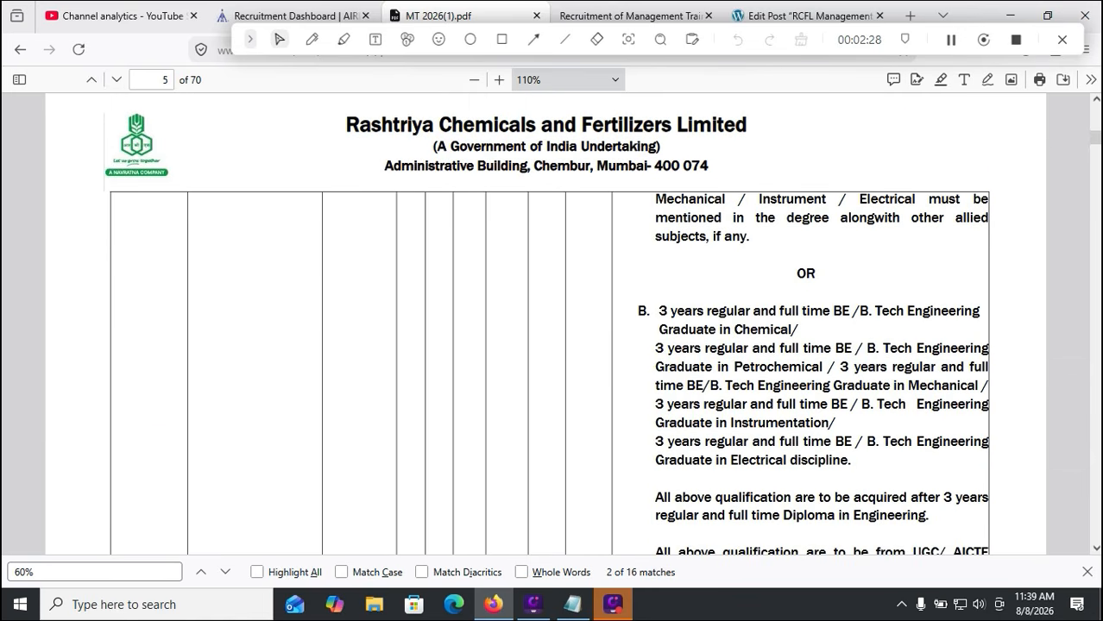
{"action": "scroll", "coordinate": [546, 324], "scroll_direction": "down", "scroll_amount": 13}
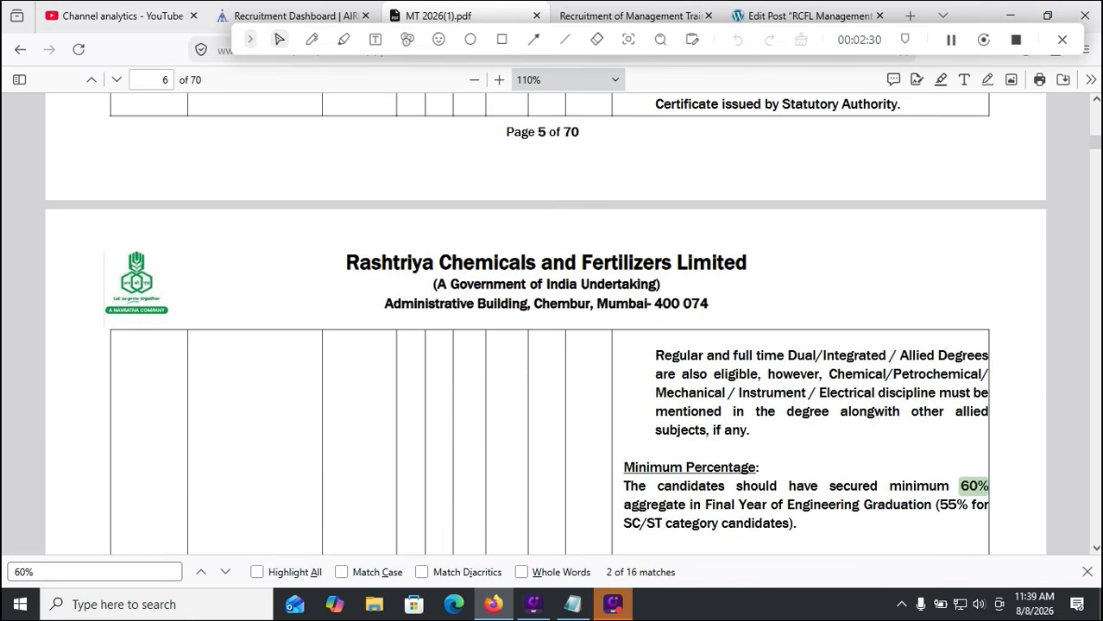
{"action": "scroll", "coordinate": [546, 324], "scroll_direction": "down", "scroll_amount": 4}
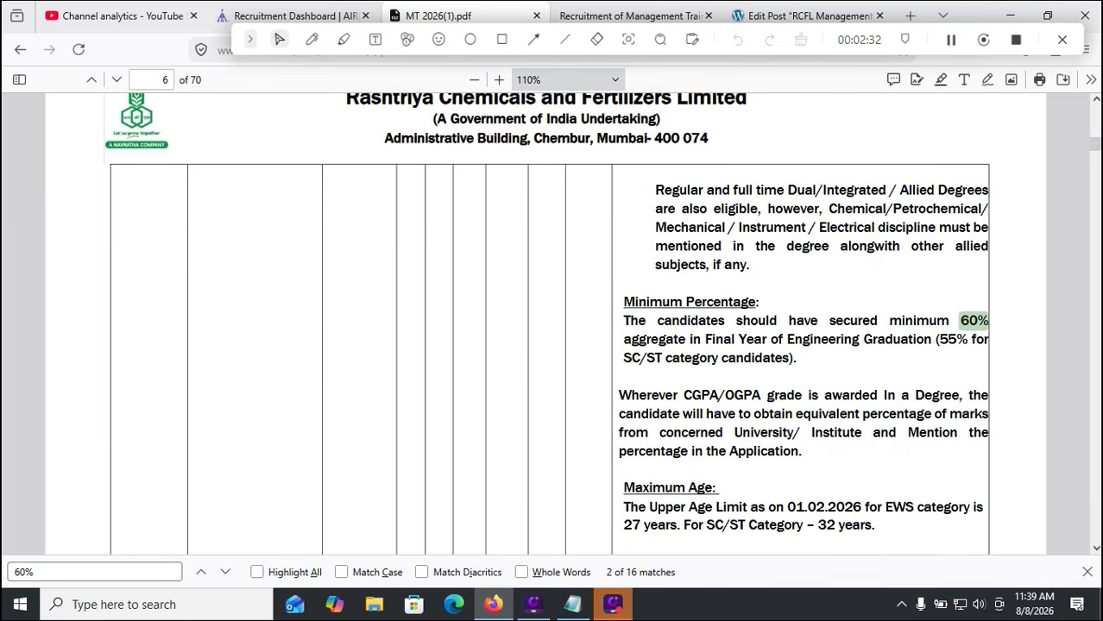
{"action": "scroll", "coordinate": [546, 323], "scroll_direction": "down", "scroll_amount": 10}
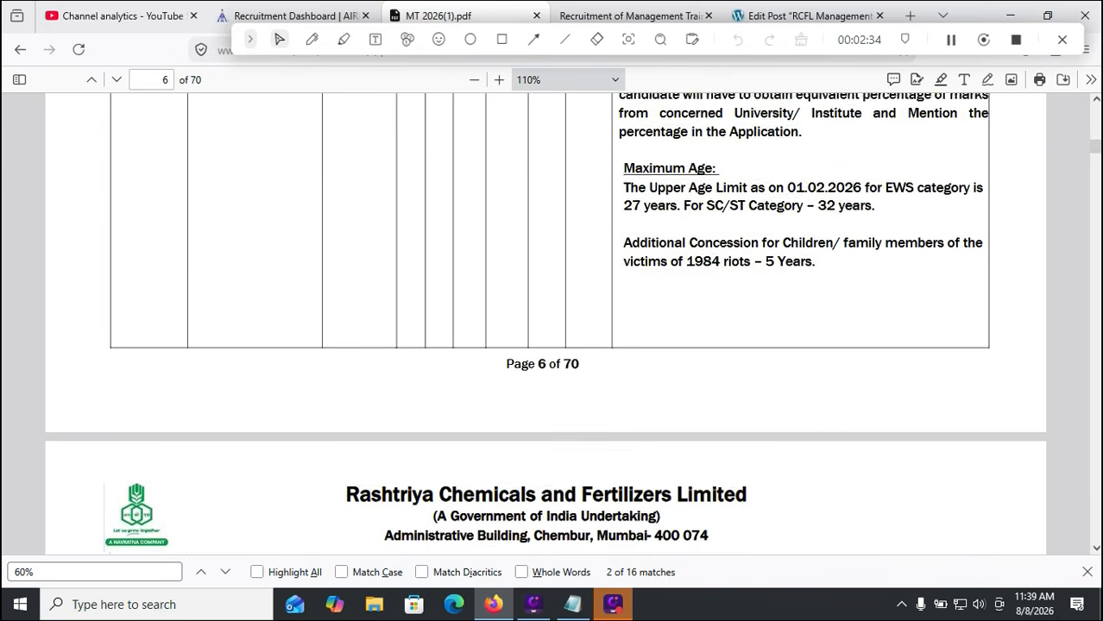
{"action": "scroll", "coordinate": [545, 324], "scroll_direction": "down", "scroll_amount": 4}
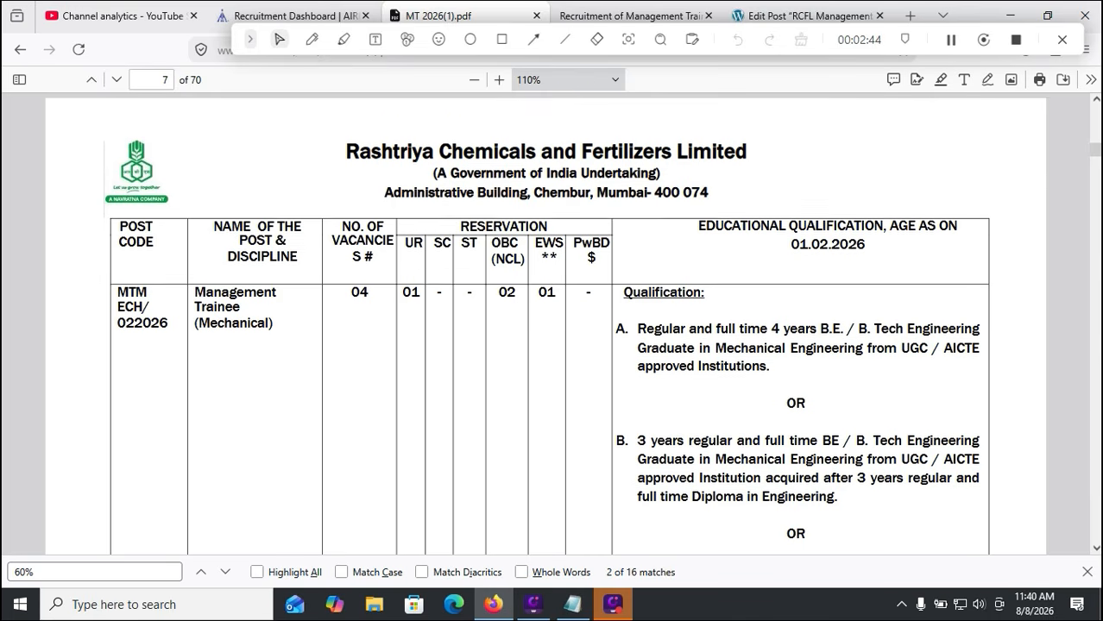
{"action": "scroll", "coordinate": [546, 323], "scroll_direction": "down", "scroll_amount": 2}
{"action": "scroll", "coordinate": [548, 324], "scroll_direction": "down", "scroll_amount": 2}
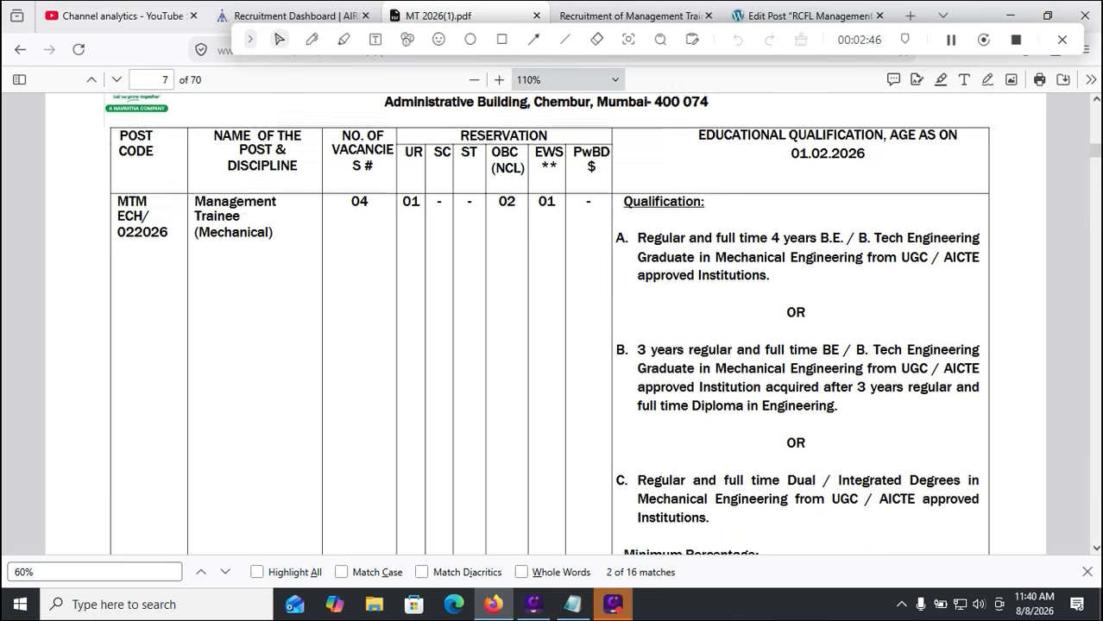
{"action": "scroll", "coordinate": [545, 324], "scroll_direction": "down", "scroll_amount": 2}
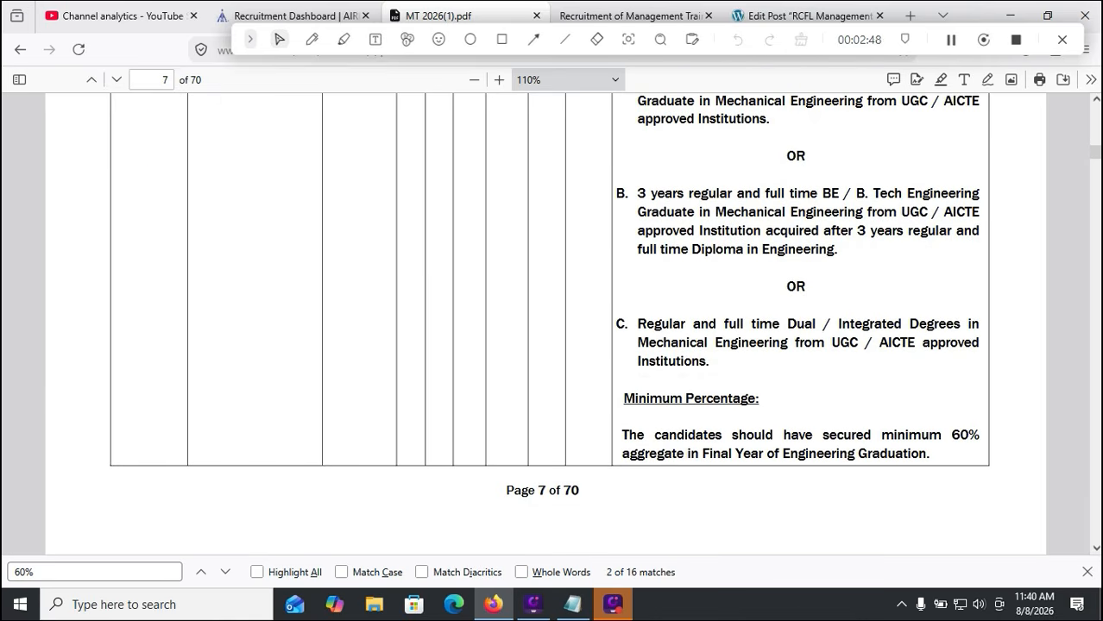
{"action": "scroll", "coordinate": [546, 324], "scroll_direction": "down", "scroll_amount": 4}
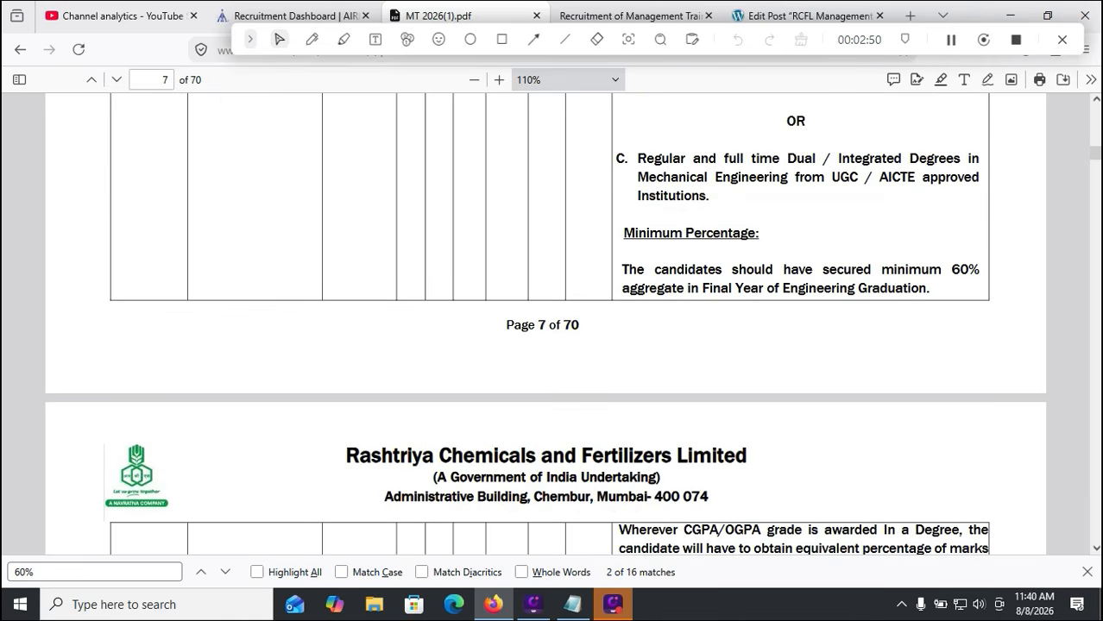
{"action": "scroll", "coordinate": [545, 324], "scroll_direction": "down", "scroll_amount": 2}
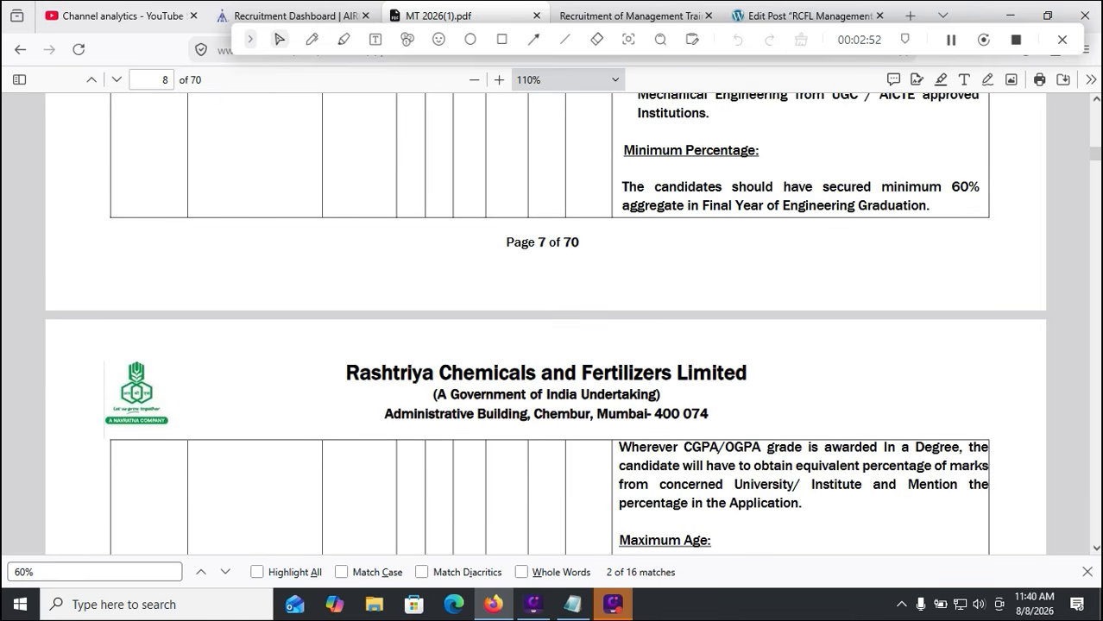
{"action": "scroll", "coordinate": [545, 323], "scroll_direction": "down", "scroll_amount": 4}
{"action": "scroll", "coordinate": [546, 324], "scroll_direction": "down", "scroll_amount": 8}
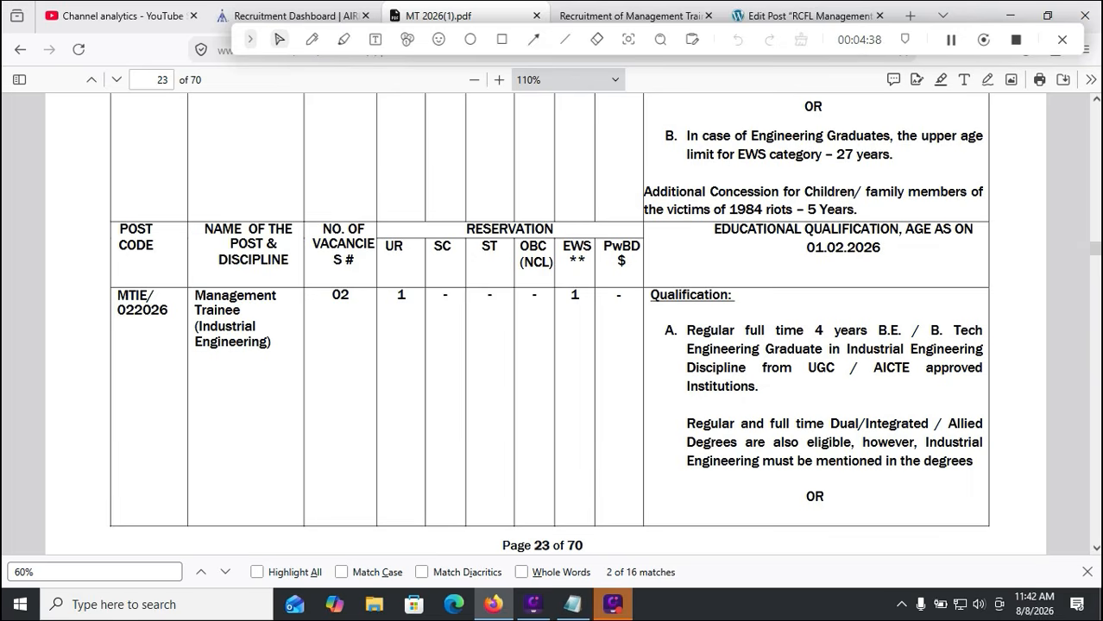
{"action": "scroll", "coordinate": [549, 322], "scroll_direction": "down", "scroll_amount": 10}
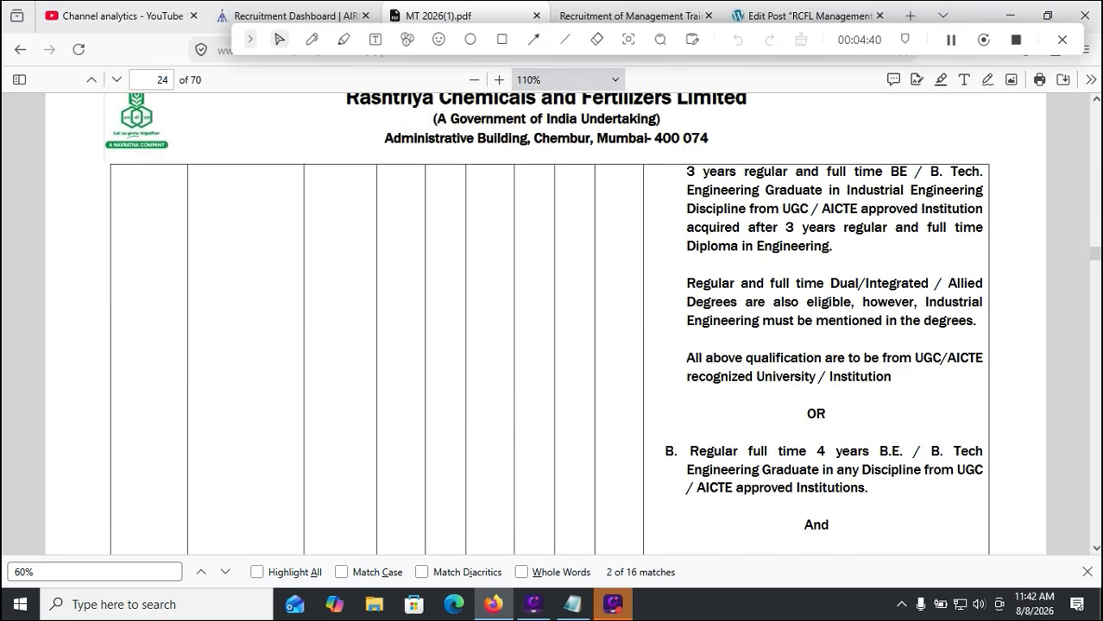
{"action": "scroll", "coordinate": [549, 322], "scroll_direction": "down", "scroll_amount": 10}
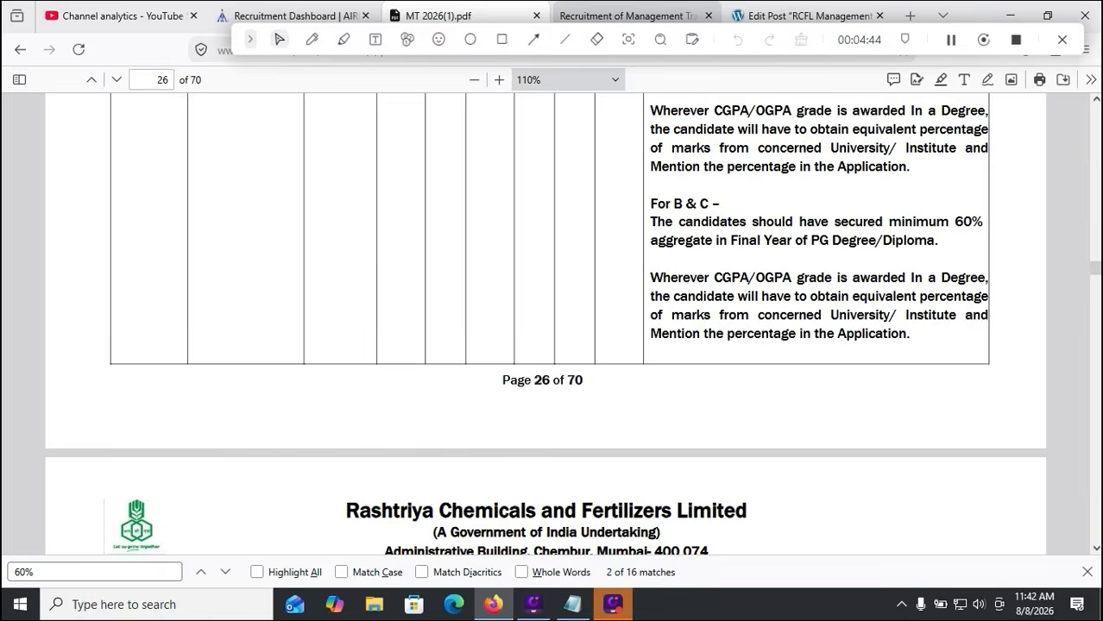
{"action": "left_click", "coordinate": [630, 15]}
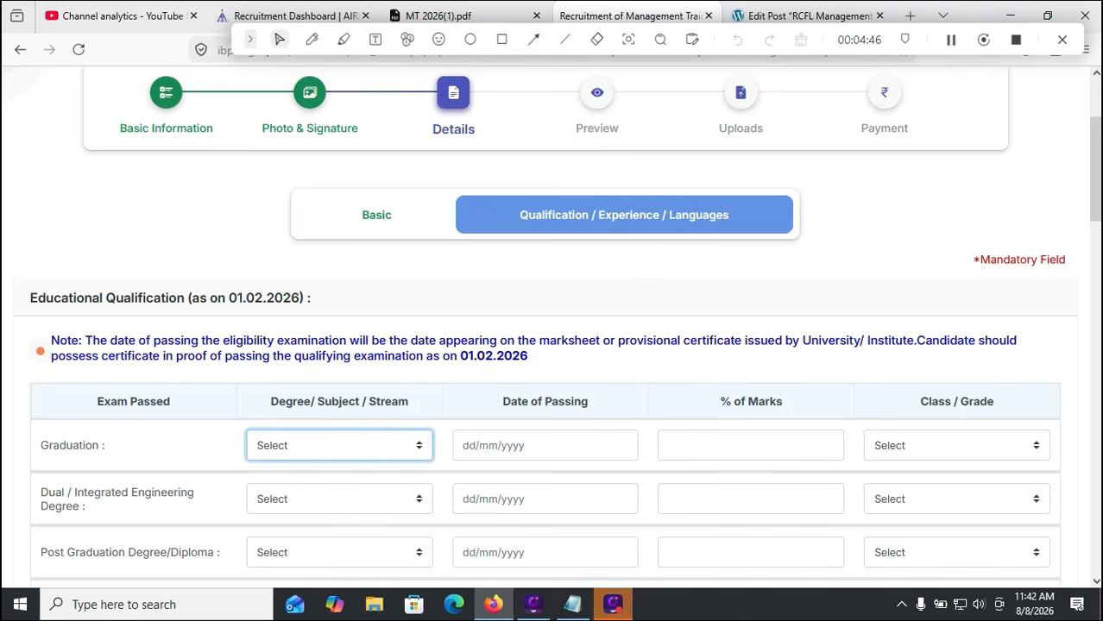
Select the four-year graduation degree with passing date 03/08/2022
{"action": "left_click", "coordinate": [339, 446]}
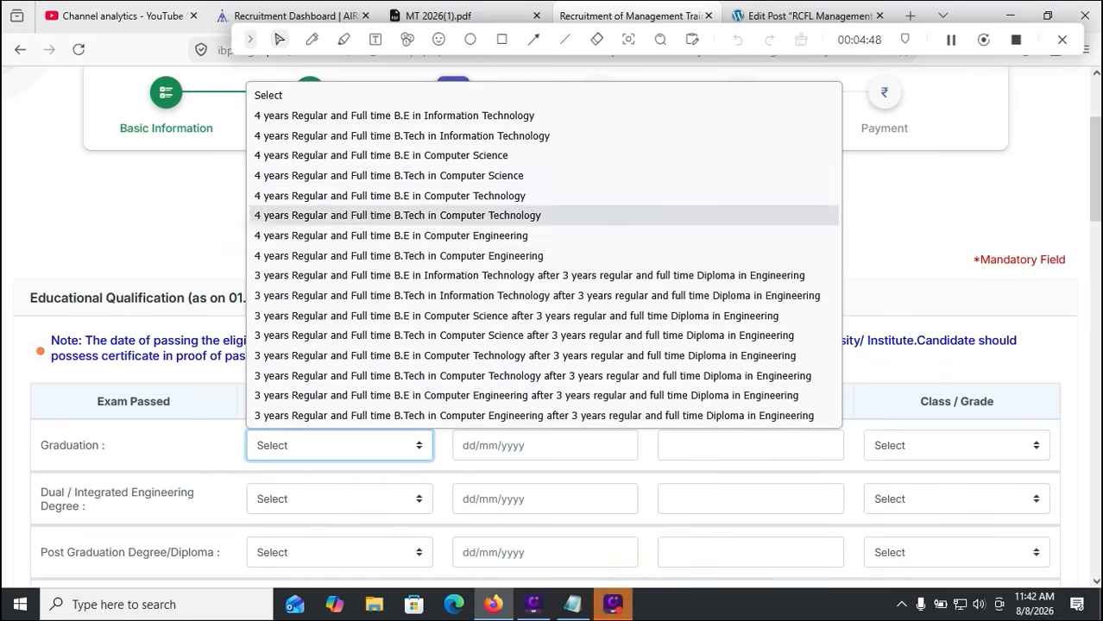
{"action": "left_click", "coordinate": [397, 216]}
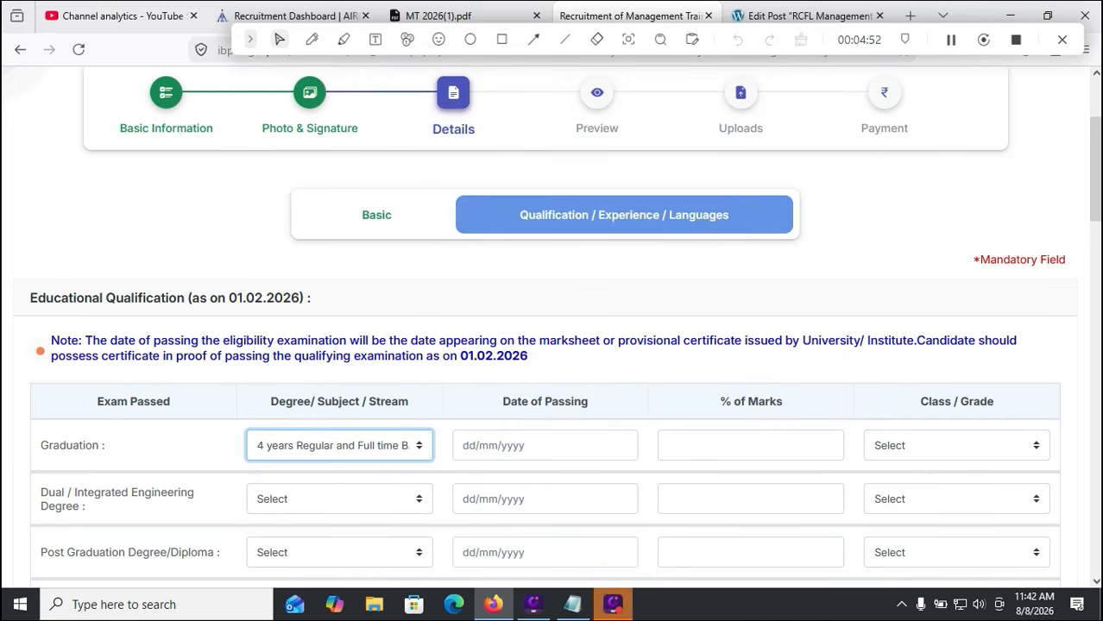
{"action": "left_click", "coordinate": [545, 445]}
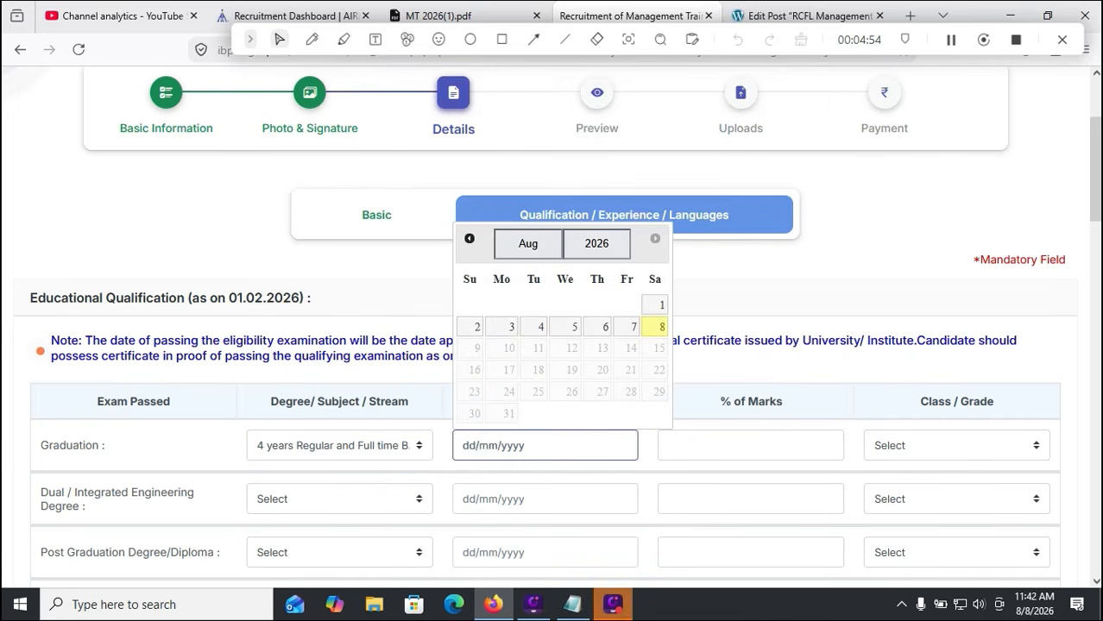
{"action": "left_click", "coordinate": [597, 245]}
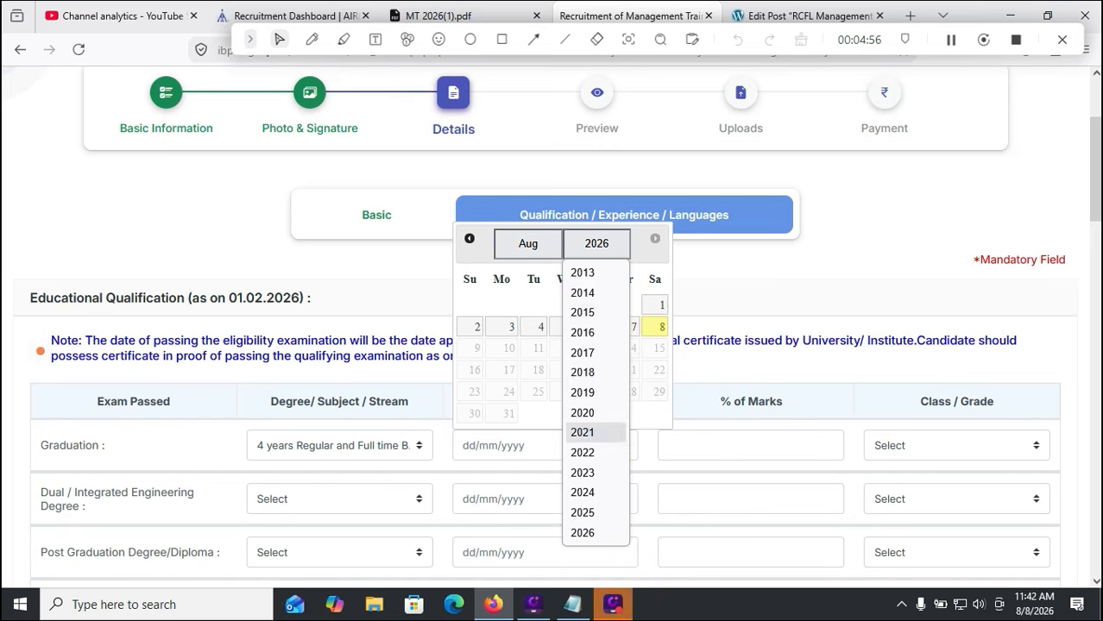
{"action": "left_click", "coordinate": [583, 452]}
{"action": "left_click", "coordinate": [528, 245]}
{"action": "left_click", "coordinate": [569, 305]}
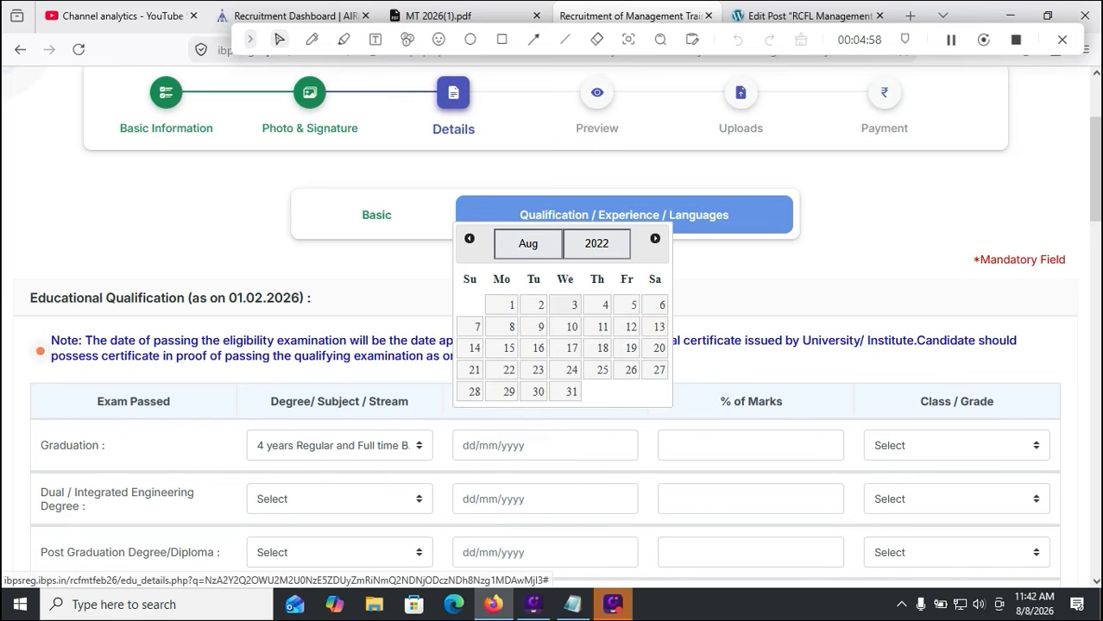
{"action": "left_click", "coordinate": [566, 305]}
Enter 80.00% graduation marks and choose First Class
{"action": "left_click", "coordinate": [750, 445]}
{"action": "type", "text": "80.00"}
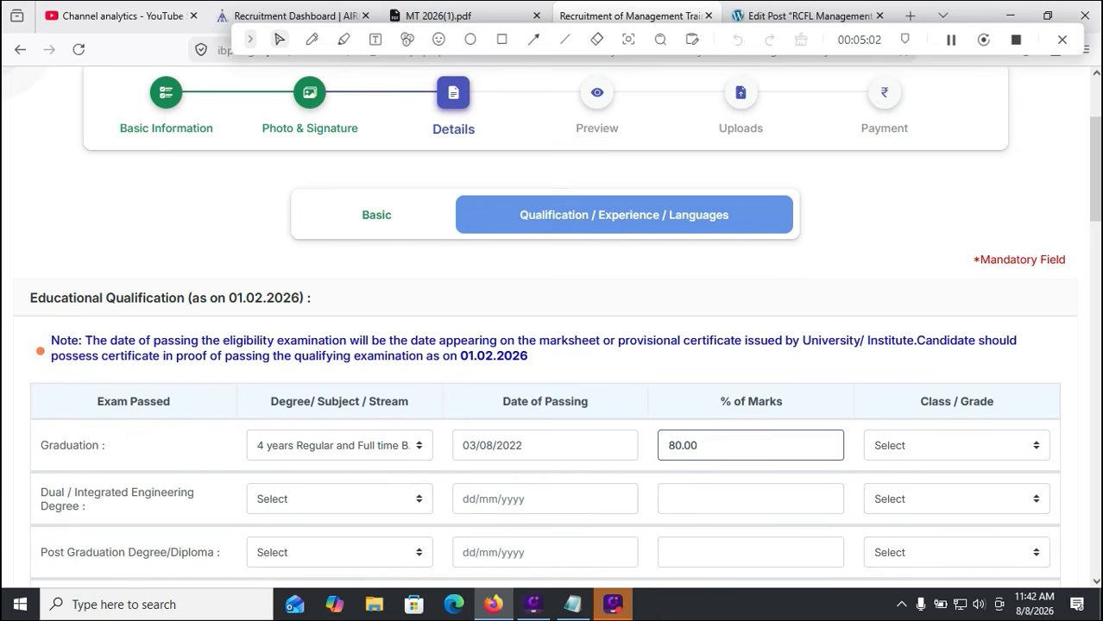
{"action": "left_click", "coordinate": [957, 445]}
{"action": "left_click", "coordinate": [898, 494]}
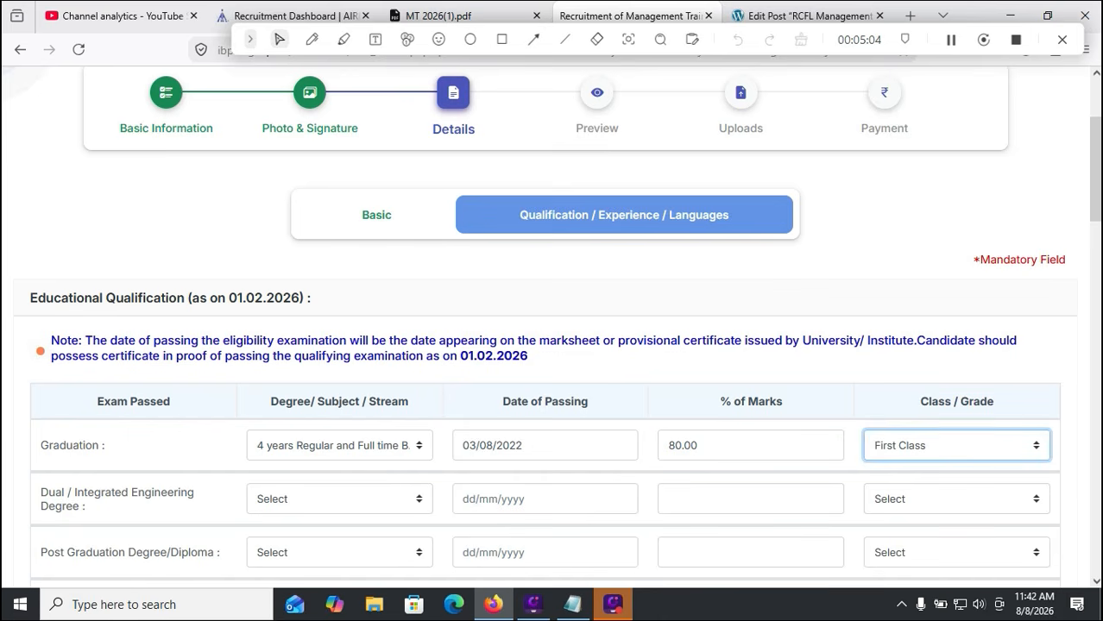
Answer No to holding a regular full-time Dual / Integrated / Allied degree
{"action": "scroll", "coordinate": [552, 346], "scroll_direction": "down", "scroll_amount": 5}
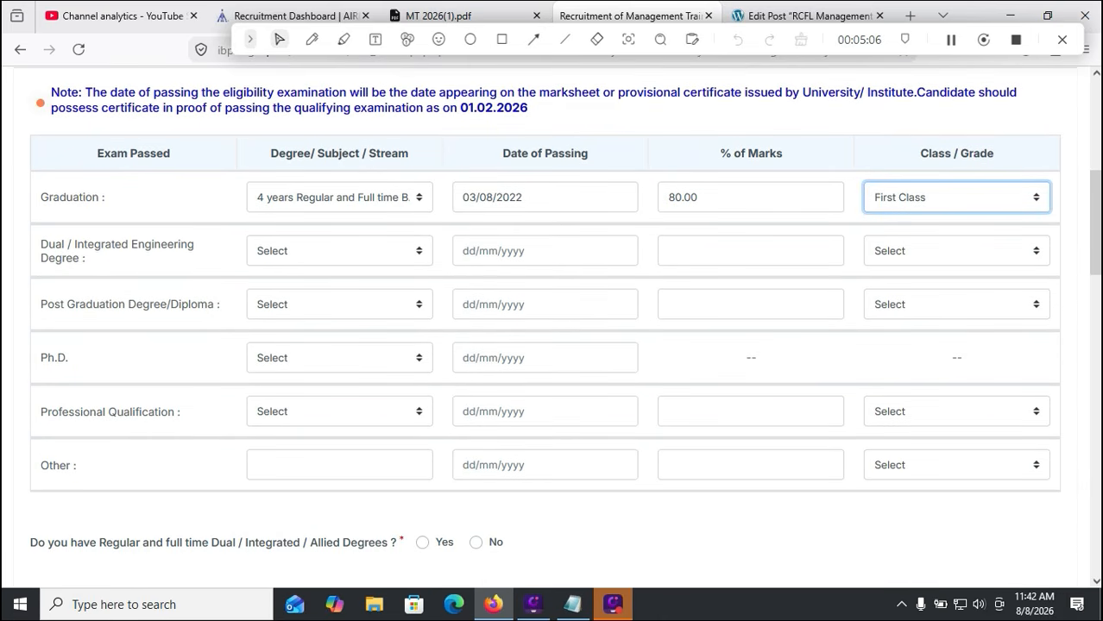
{"action": "left_click", "coordinate": [339, 251]}
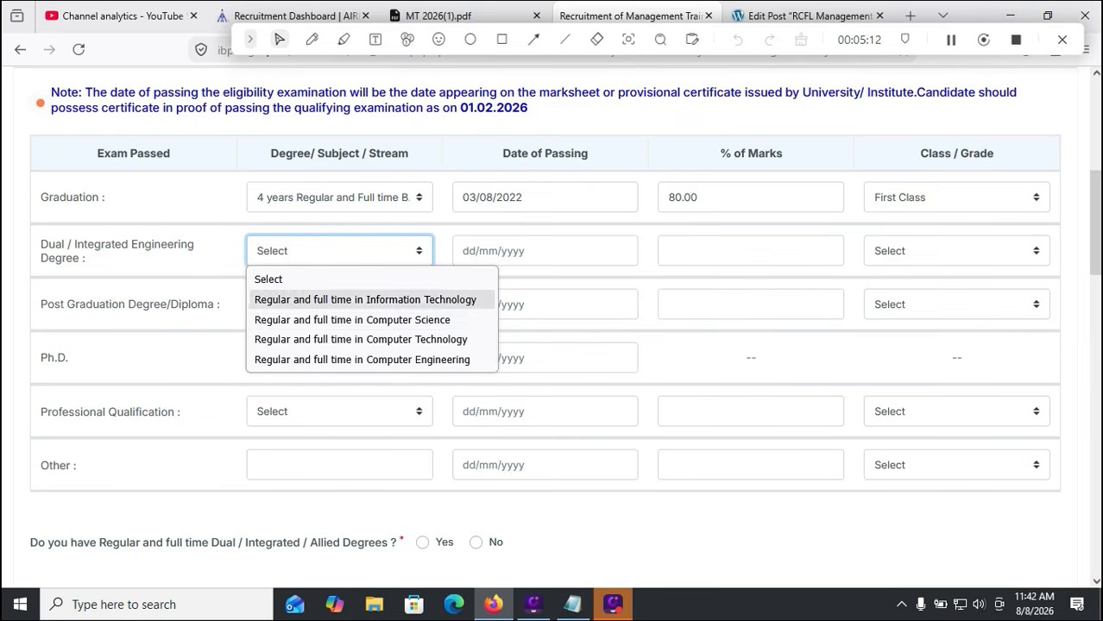
{"action": "left_click", "coordinate": [587, 517]}
{"action": "scroll", "coordinate": [552, 328], "scroll_direction": "down", "scroll_amount": 2}
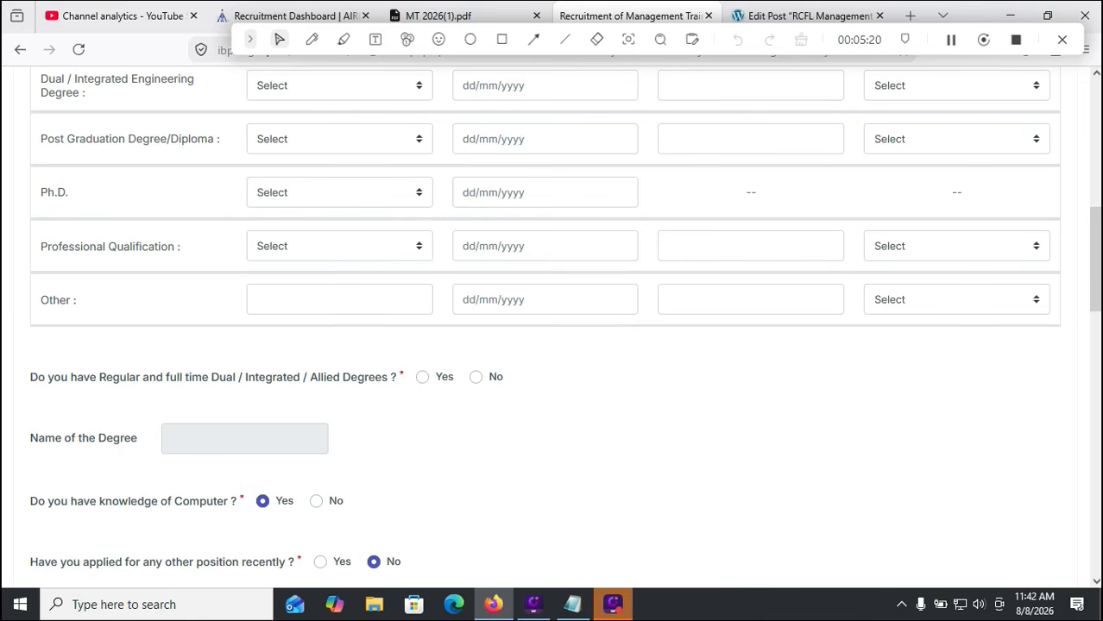
{"action": "left_click", "coordinate": [477, 377]}
{"action": "scroll", "coordinate": [552, 320], "scroll_direction": "down", "scroll_amount": 1}
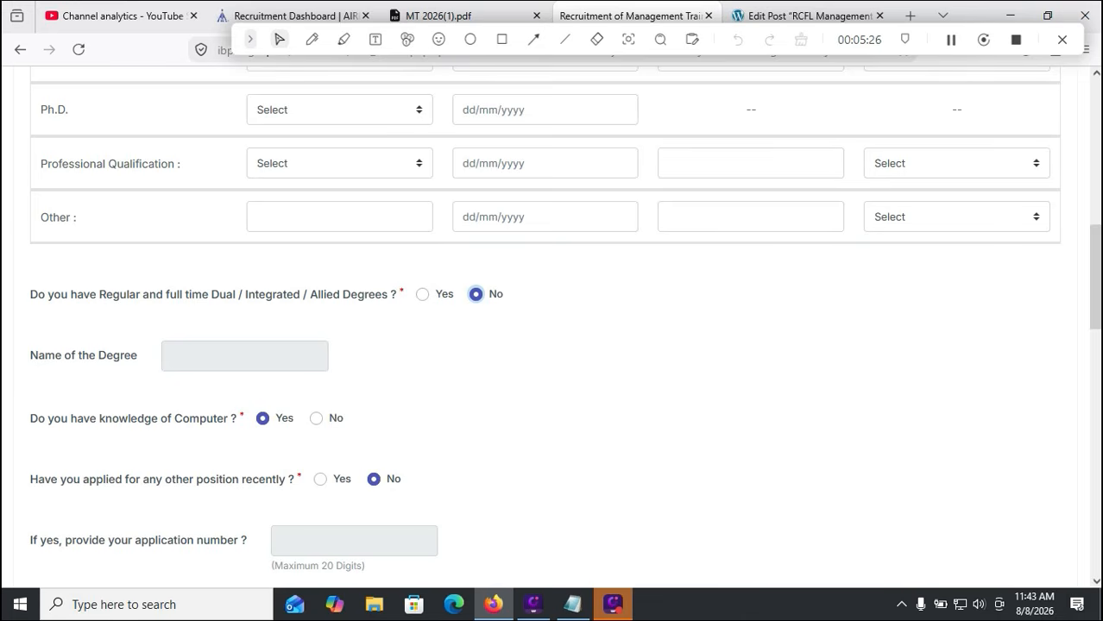
{"action": "scroll", "coordinate": [552, 319], "scroll_direction": "down", "scroll_amount": 1}
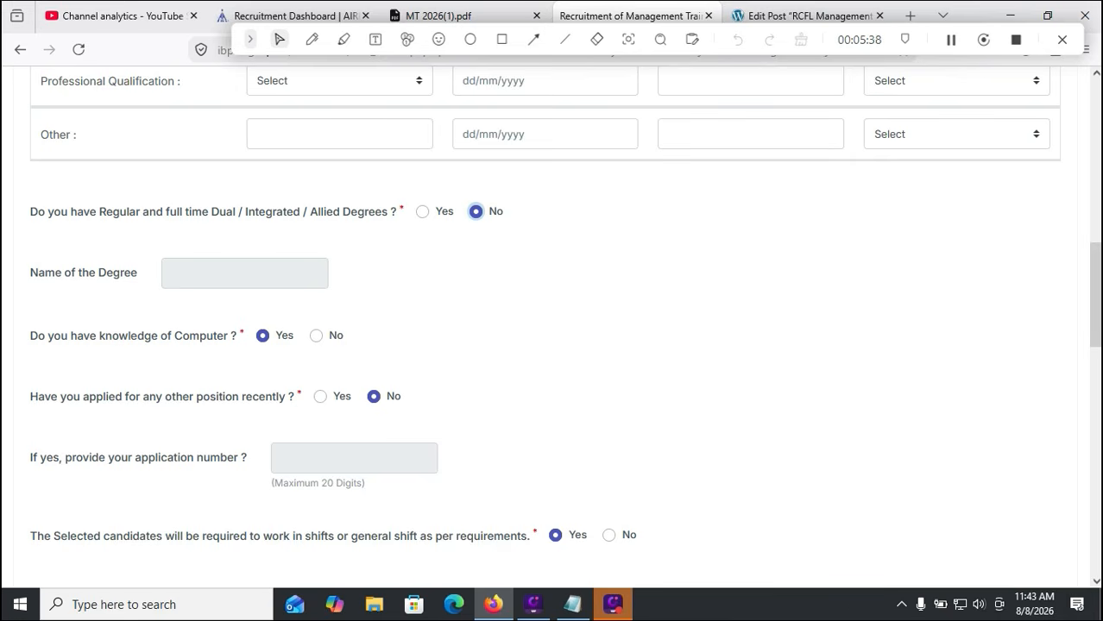
{"action": "scroll", "coordinate": [552, 328], "scroll_direction": "down", "scroll_amount": 2}
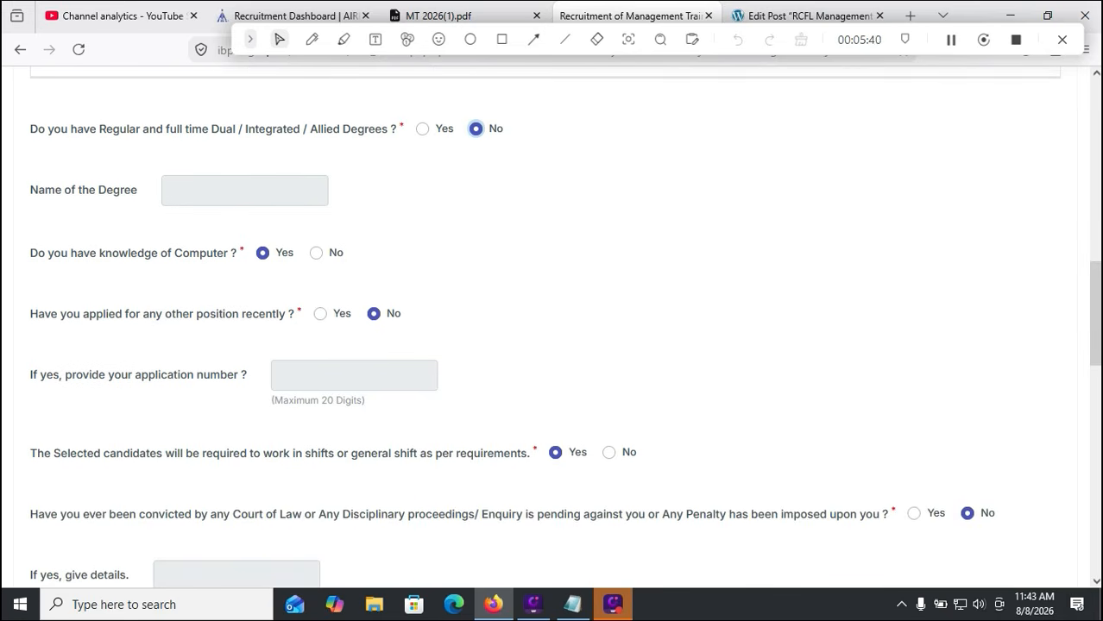
{"action": "scroll", "coordinate": [553, 328], "scroll_direction": "down", "scroll_amount": 2}
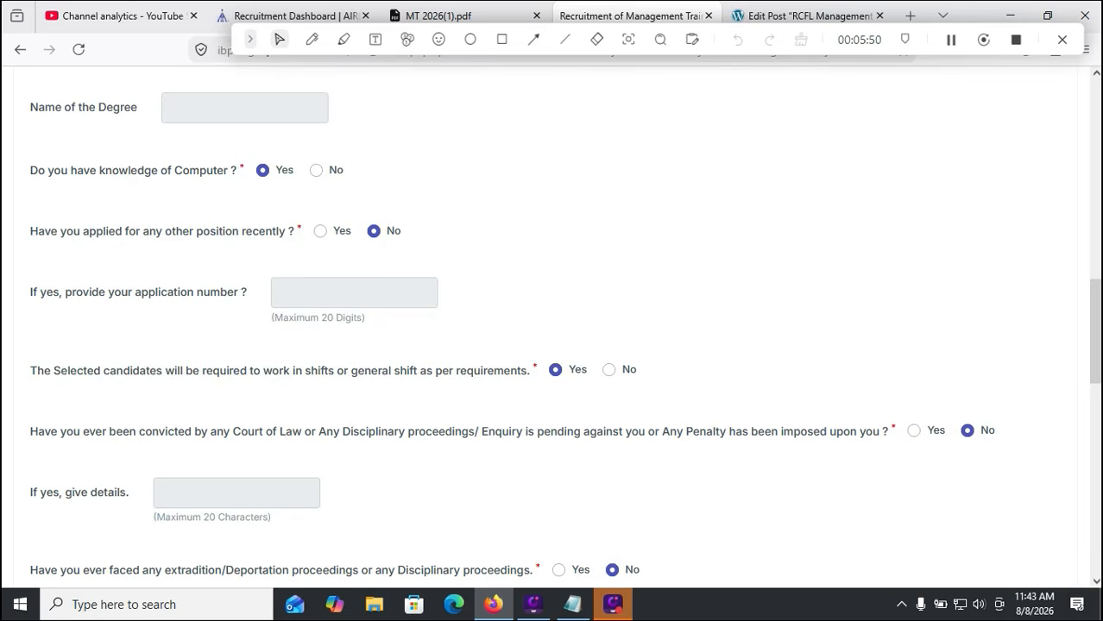
{"action": "scroll", "coordinate": [564, 336], "scroll_direction": "down", "scroll_amount": 2}
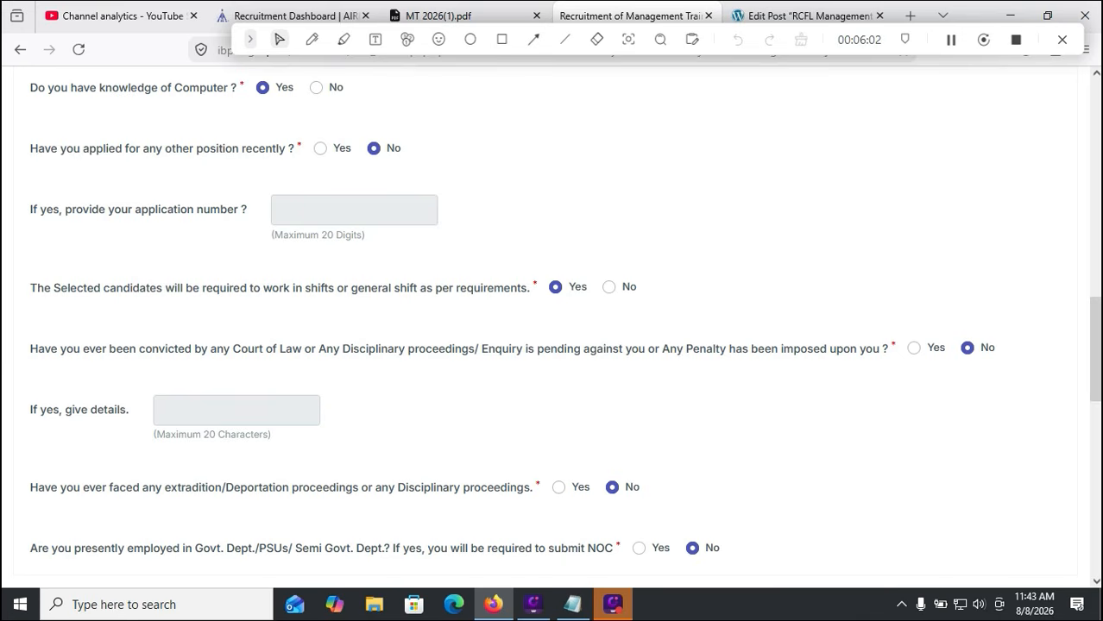
{"action": "left_click", "coordinate": [967, 348]}
{"action": "scroll", "coordinate": [967, 348], "scroll_direction": "down", "scroll_amount": 1}
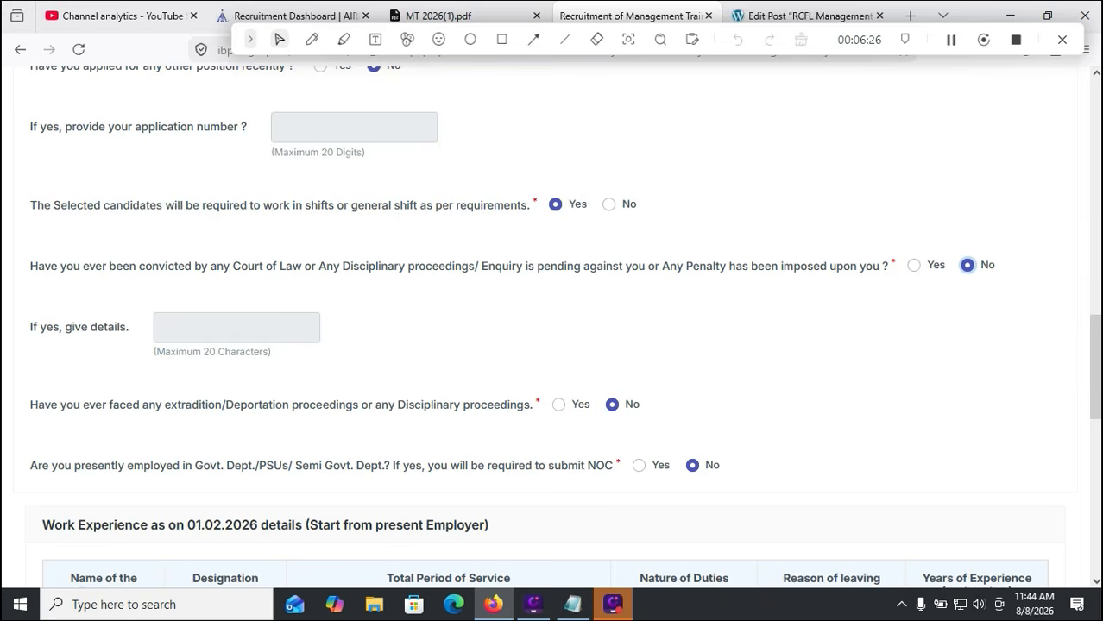
{"action": "scroll", "coordinate": [552, 328], "scroll_direction": "down", "scroll_amount": 1}
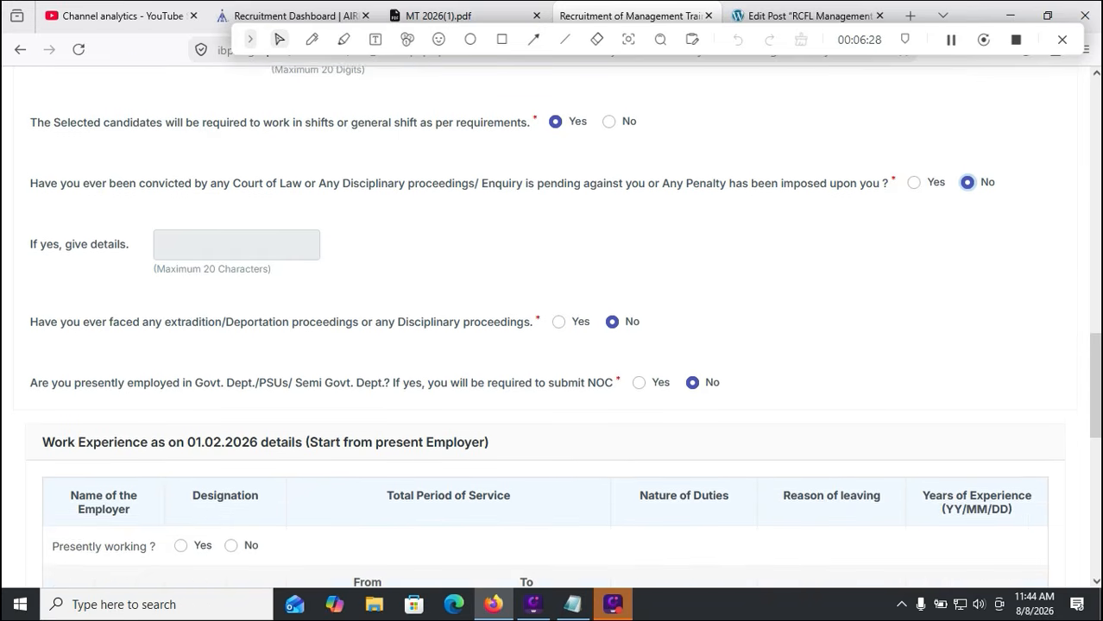
{"action": "scroll", "coordinate": [553, 328], "scroll_direction": "down", "scroll_amount": 2}
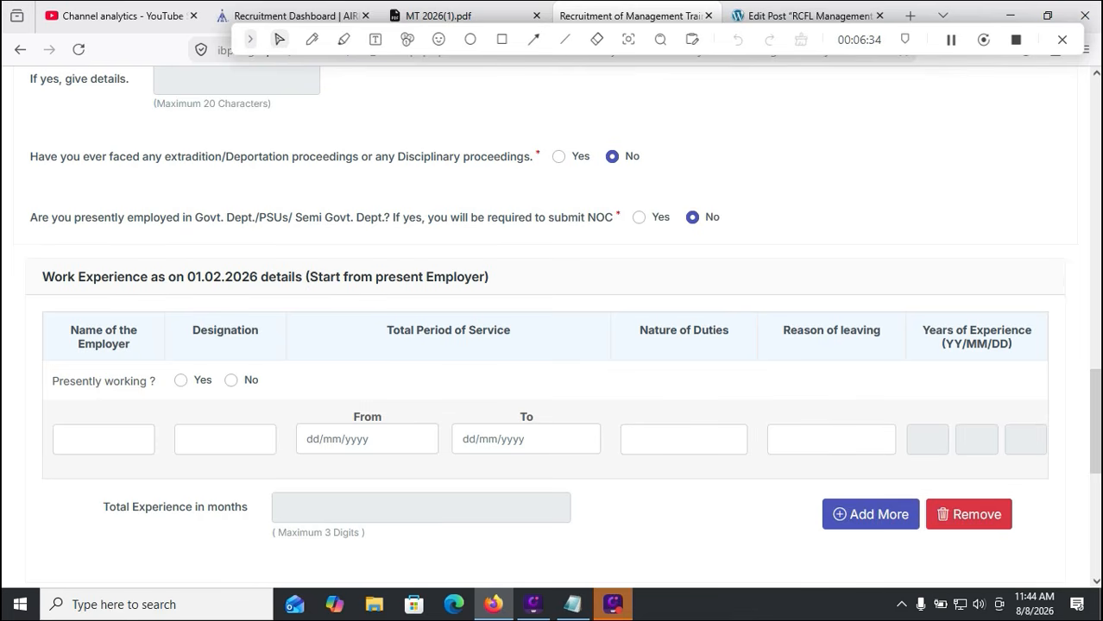
{"action": "scroll", "coordinate": [1068, 528], "scroll_direction": "down", "scroll_amount": 3}
{"action": "scroll", "coordinate": [1069, 529], "scroll_direction": "down", "scroll_amount": 2}
Mark Telugu and English as read, write and speak, and Hindi as read and speak
{"action": "left_click", "coordinate": [698, 303]}
{"action": "left_click", "coordinate": [830, 304]}
{"action": "left_click", "coordinate": [971, 304]}
{"action": "left_click", "coordinate": [698, 367]}
{"action": "left_click", "coordinate": [831, 366]}
{"action": "left_click", "coordinate": [971, 366]}
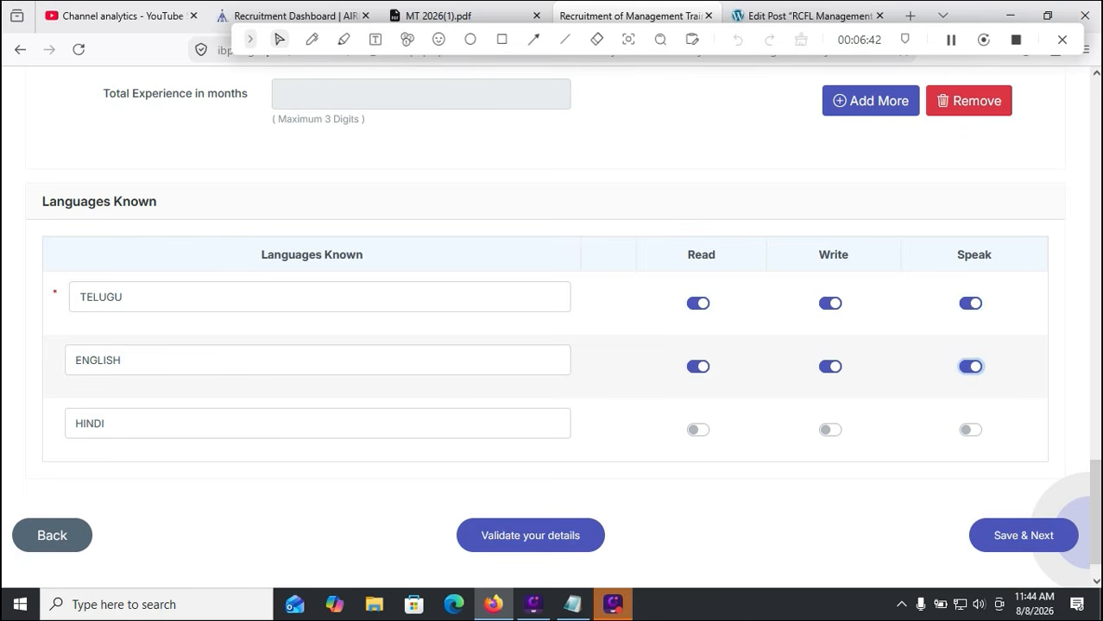
{"action": "left_click", "coordinate": [699, 429]}
{"action": "left_click", "coordinate": [971, 430]}
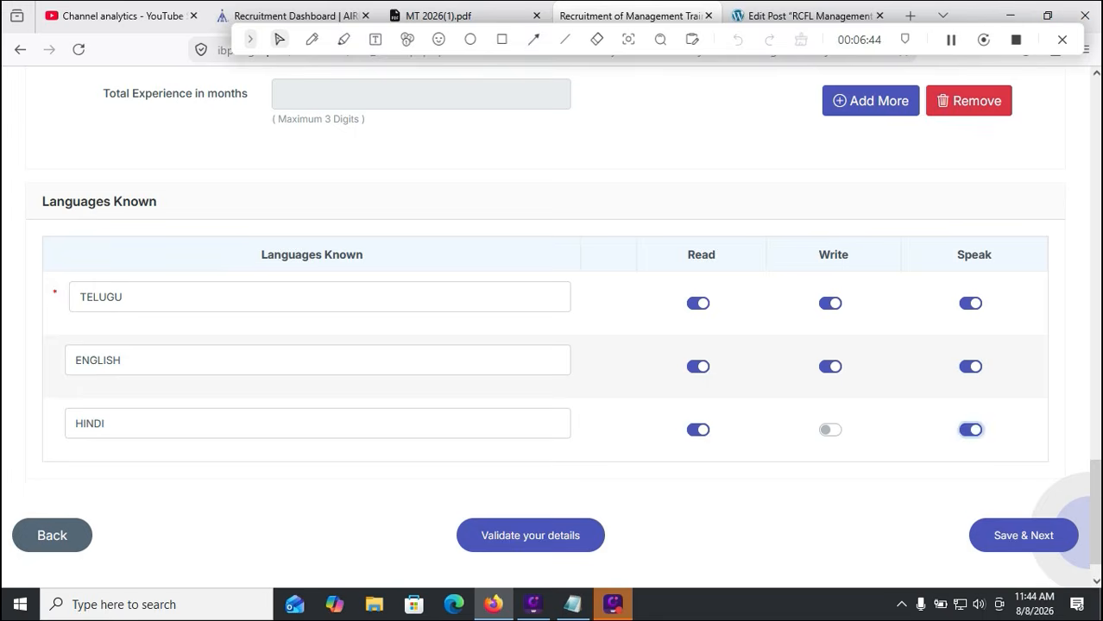
Validate the entered details, acknowledge the success message, and save to continue to the preview
{"action": "left_click", "coordinate": [530, 536]}
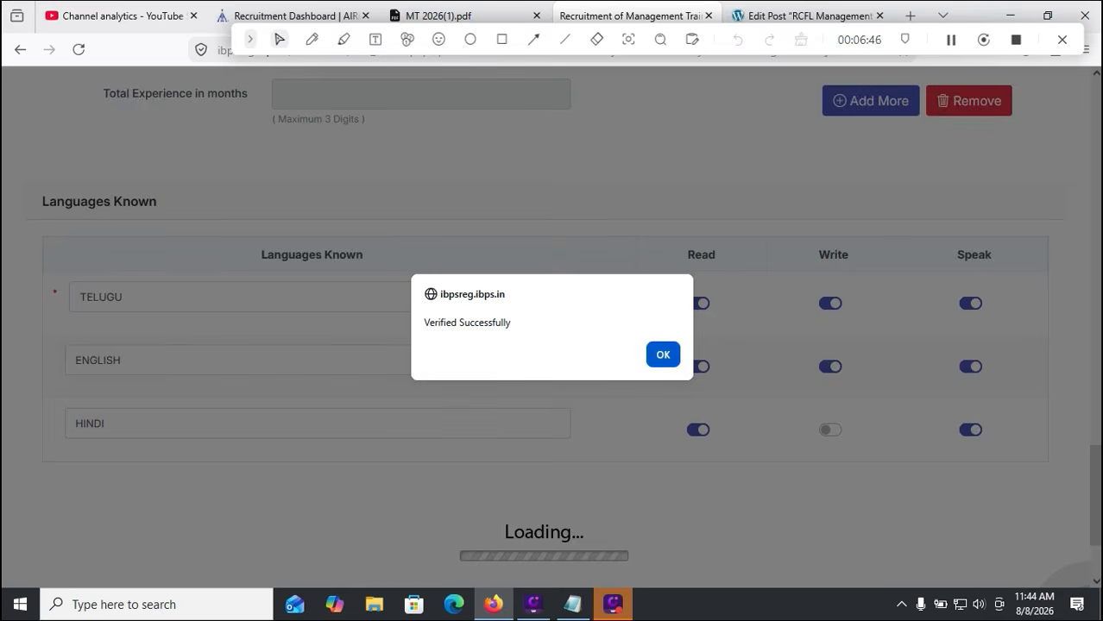
{"action": "left_click", "coordinate": [663, 355]}
{"action": "left_click", "coordinate": [1025, 535]}
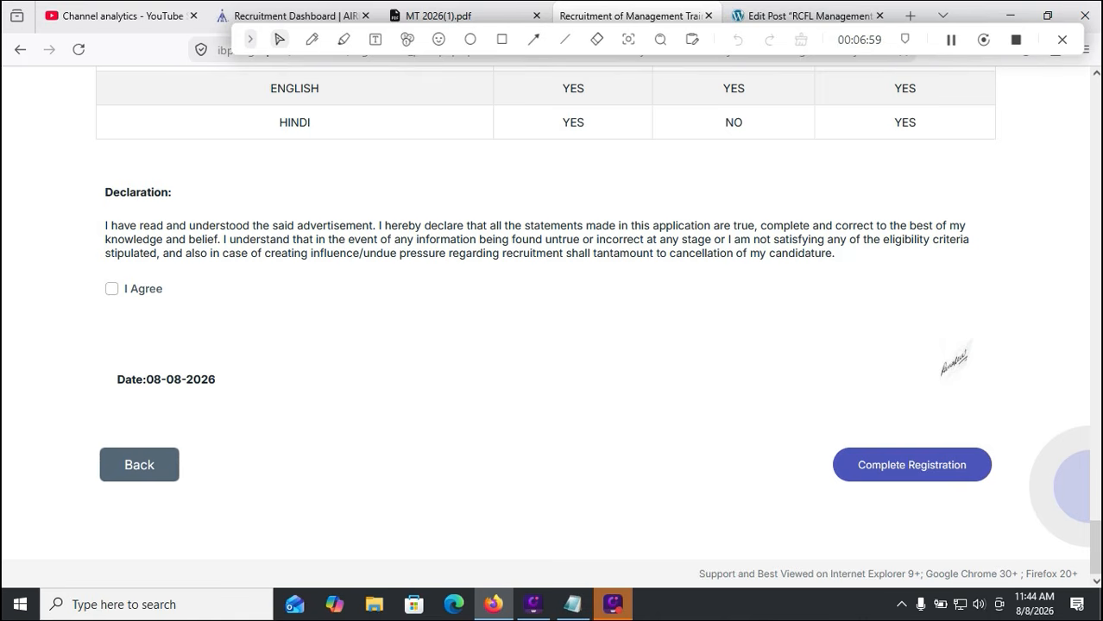
Draw an annotation on the declaration page for viewers
{"action": "left_click", "coordinate": [502, 40]}
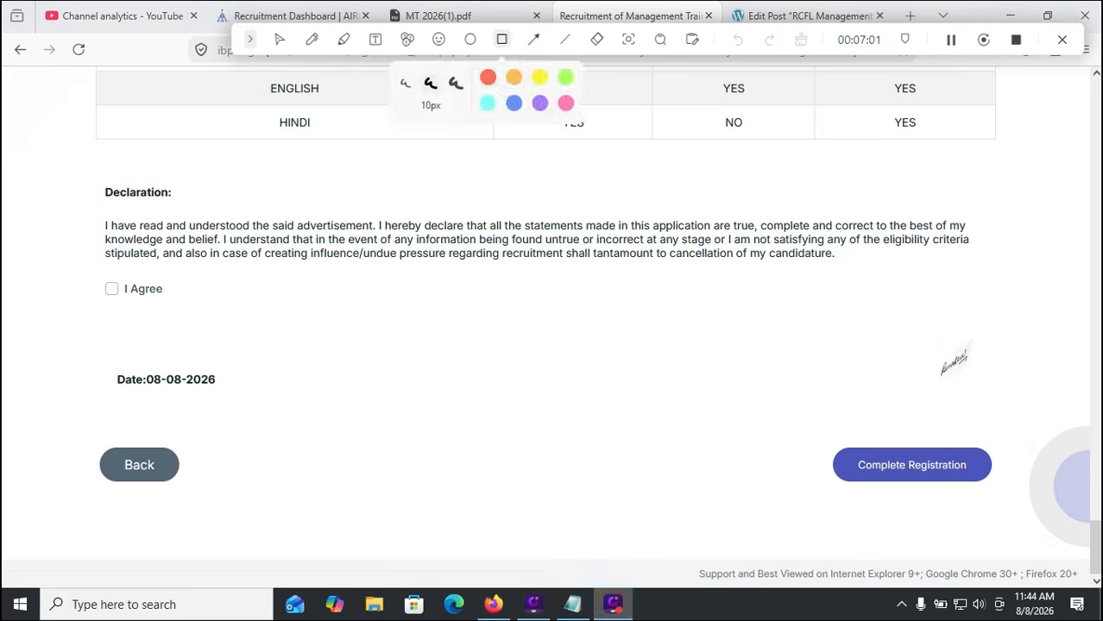
{"action": "left_click_drag", "start_coordinate": [77, 443], "coordinate": [212, 503]}
{"action": "left_click", "coordinate": [278, 40]}
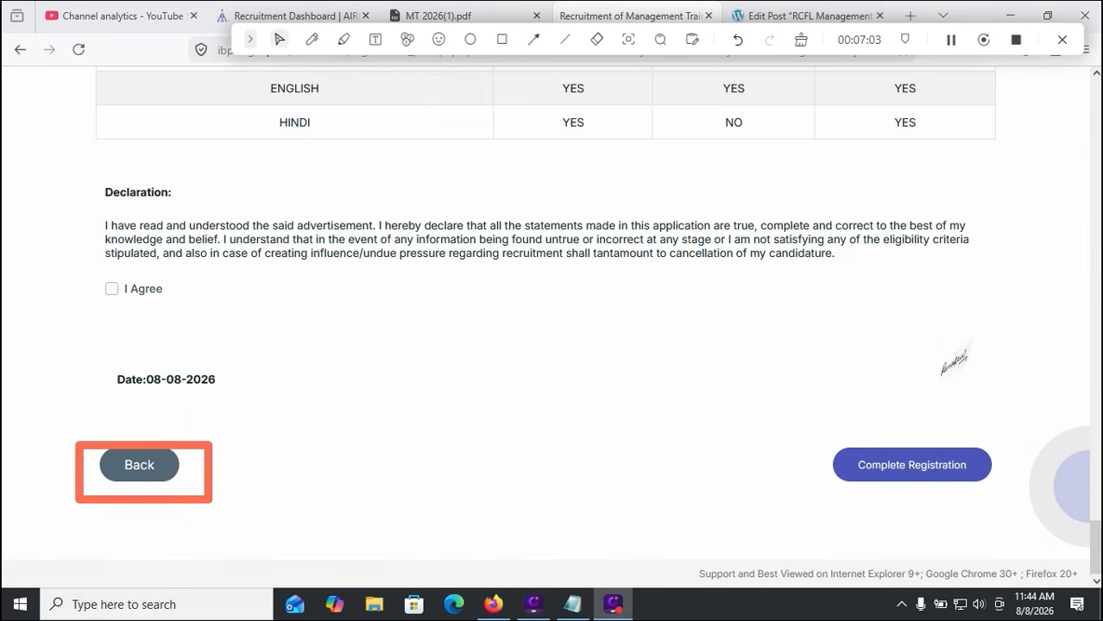
Agree to the declaration and confirm Complete Registration
{"action": "left_click", "coordinate": [112, 289]}
{"action": "left_click", "coordinate": [911, 465]}
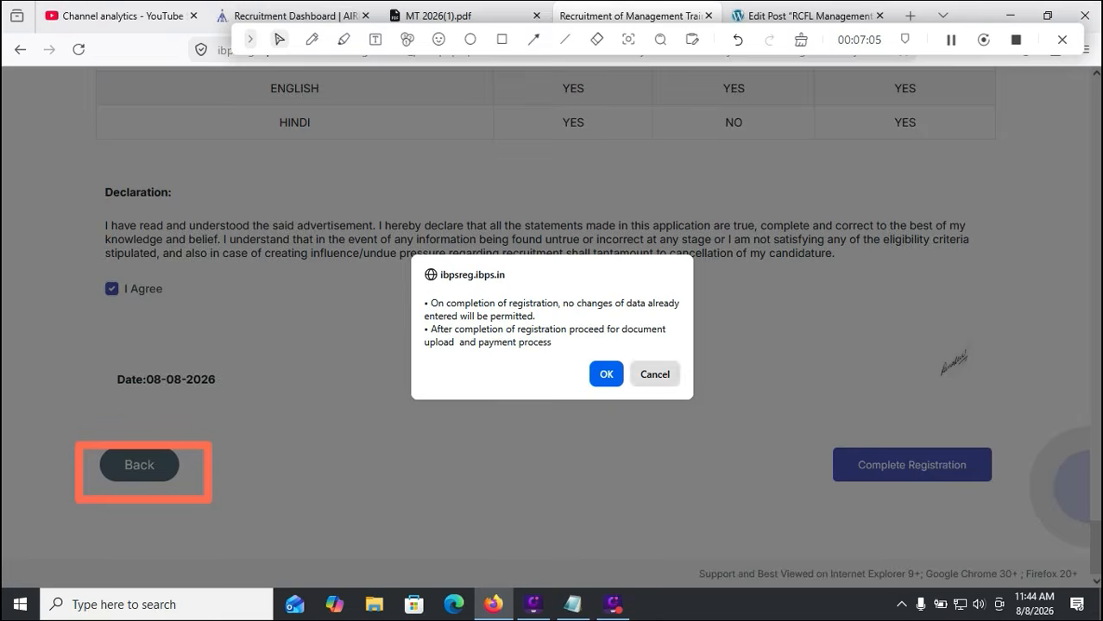
{"action": "left_click", "coordinate": [606, 374]}
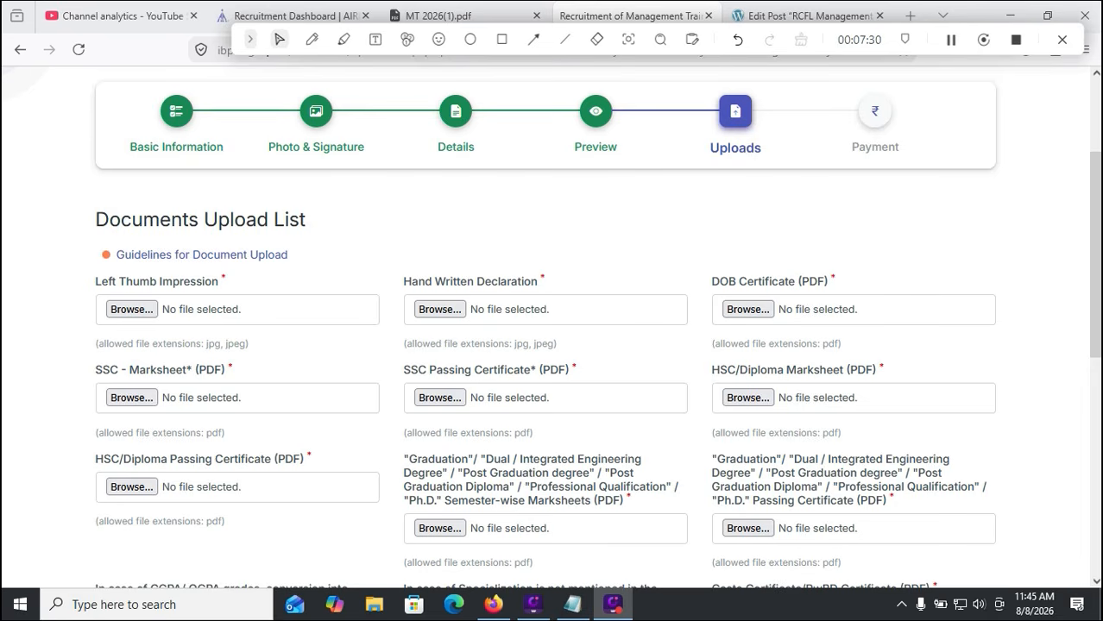
Tick the declaration that all documents are uploaded as per eligibility criteria
{"action": "scroll", "coordinate": [552, 327], "scroll_direction": "down", "scroll_amount": 2}
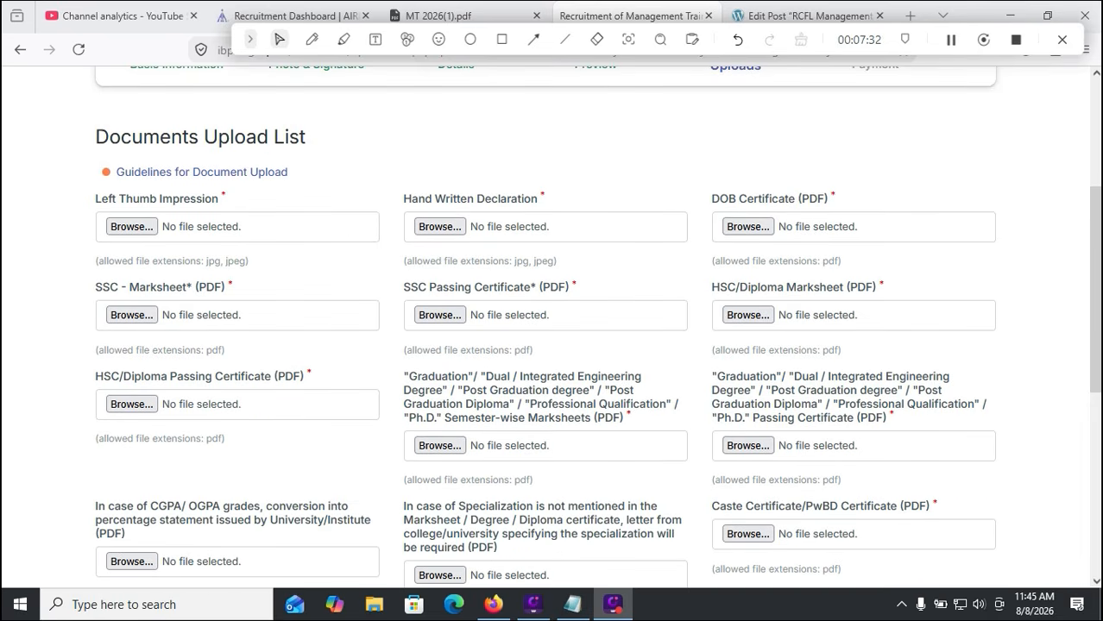
{"action": "scroll", "coordinate": [552, 328], "scroll_direction": "down", "scroll_amount": 2}
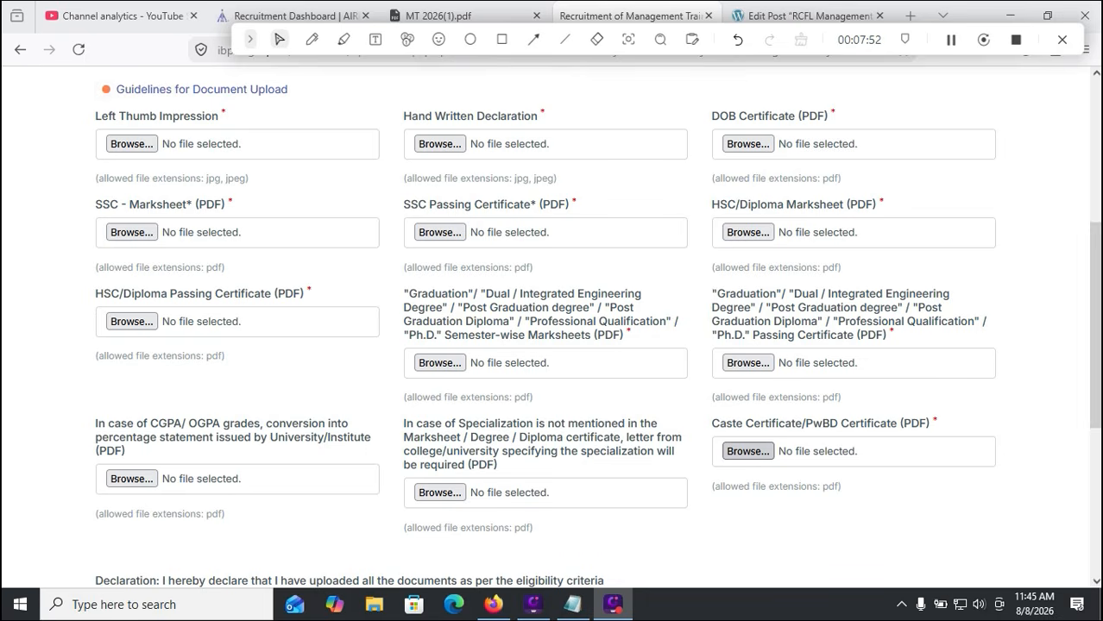
{"action": "scroll", "coordinate": [747, 450], "scroll_direction": "down", "scroll_amount": 3}
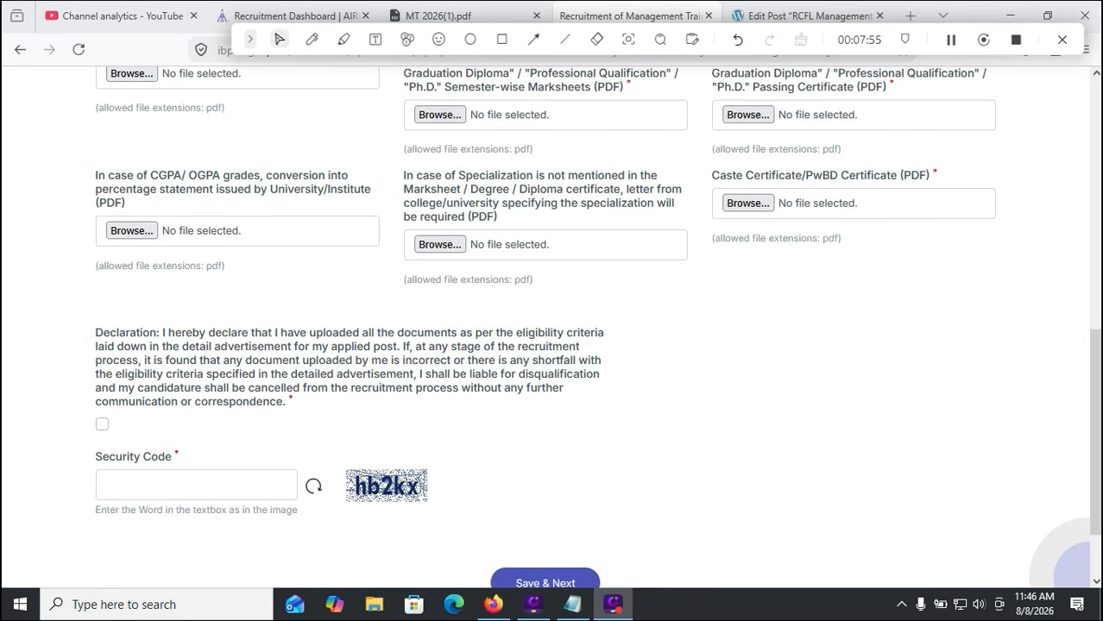
{"action": "left_click", "coordinate": [102, 423]}
Open the 'Guidelines for Document Upload' PDF
{"action": "scroll", "coordinate": [102, 424], "scroll_direction": "up", "scroll_amount": 3}
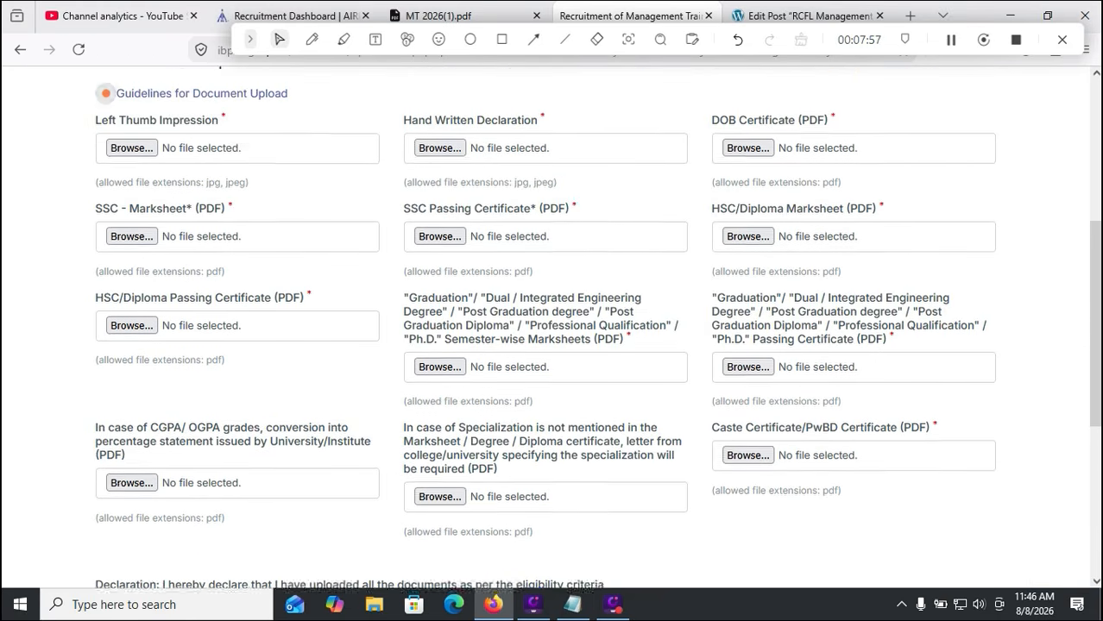
{"action": "scroll", "coordinate": [552, 328], "scroll_direction": "up", "scroll_amount": 2}
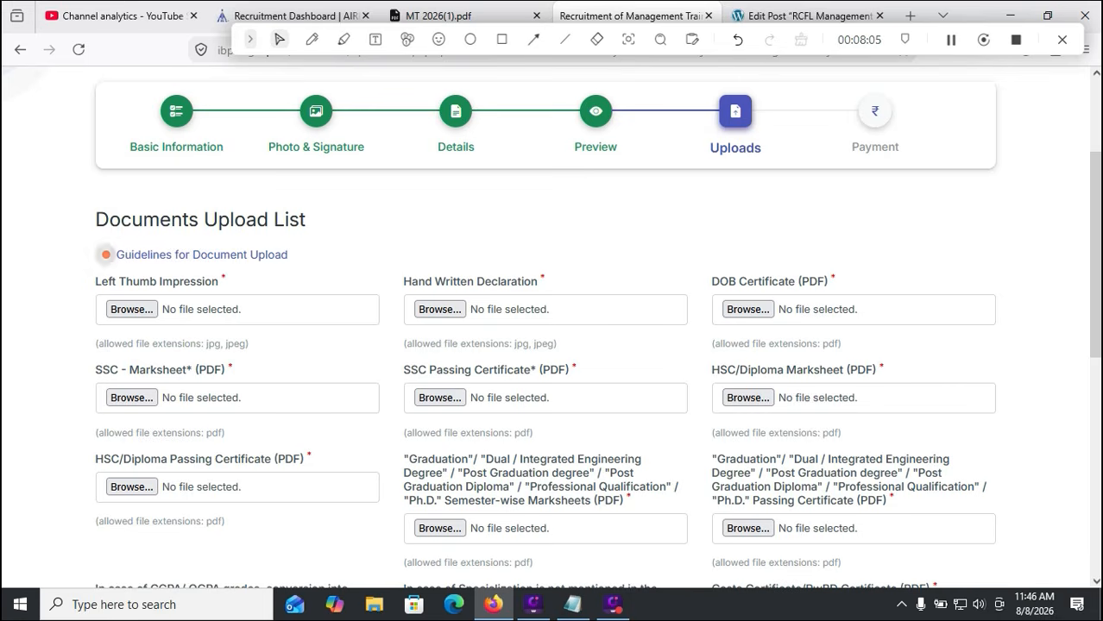
{"action": "left_click", "coordinate": [202, 255]}
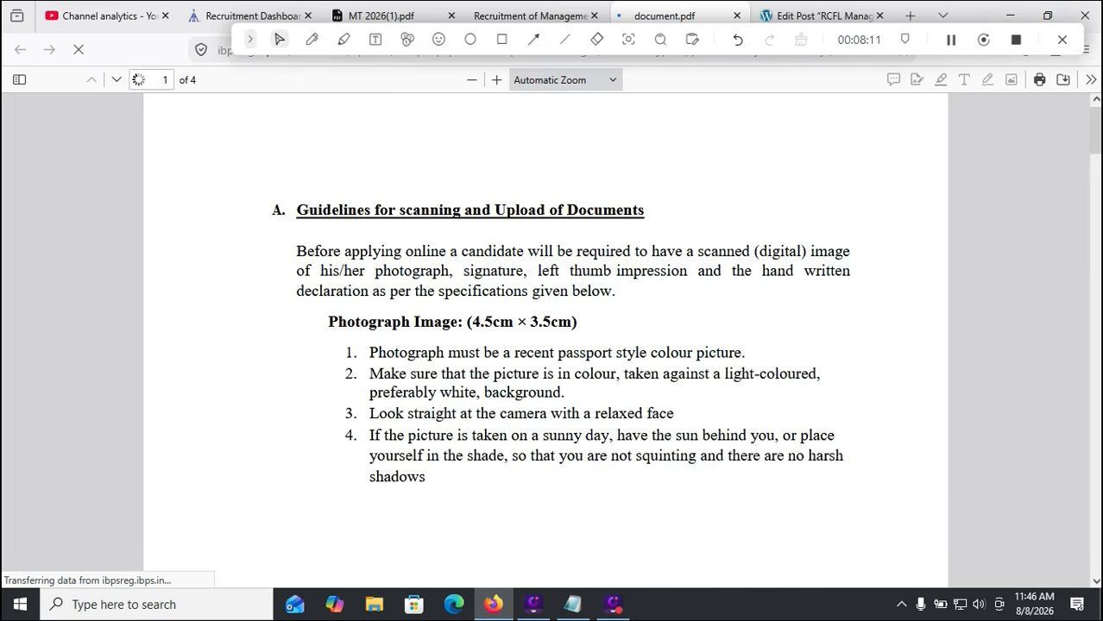
Scroll through the photograph, signature, thumb impression and hand-written declaration guidelines
{"action": "scroll", "coordinate": [546, 336], "scroll_direction": "down", "scroll_amount": 5}
{"action": "scroll", "coordinate": [545, 336], "scroll_direction": "down", "scroll_amount": 3}
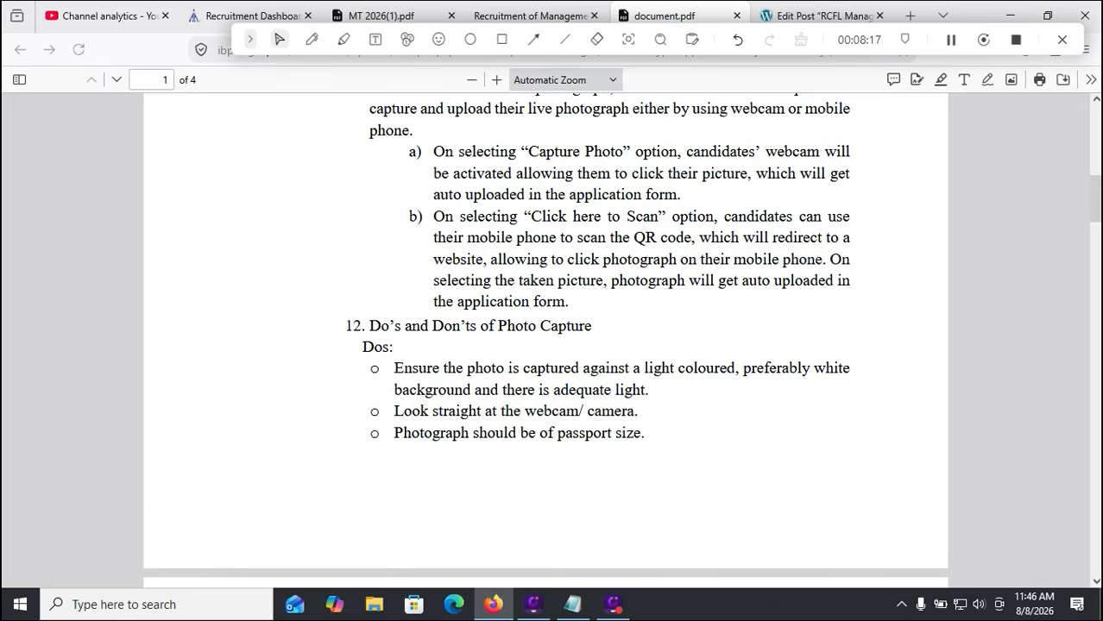
{"action": "scroll", "coordinate": [546, 336], "scroll_direction": "down", "scroll_amount": 5}
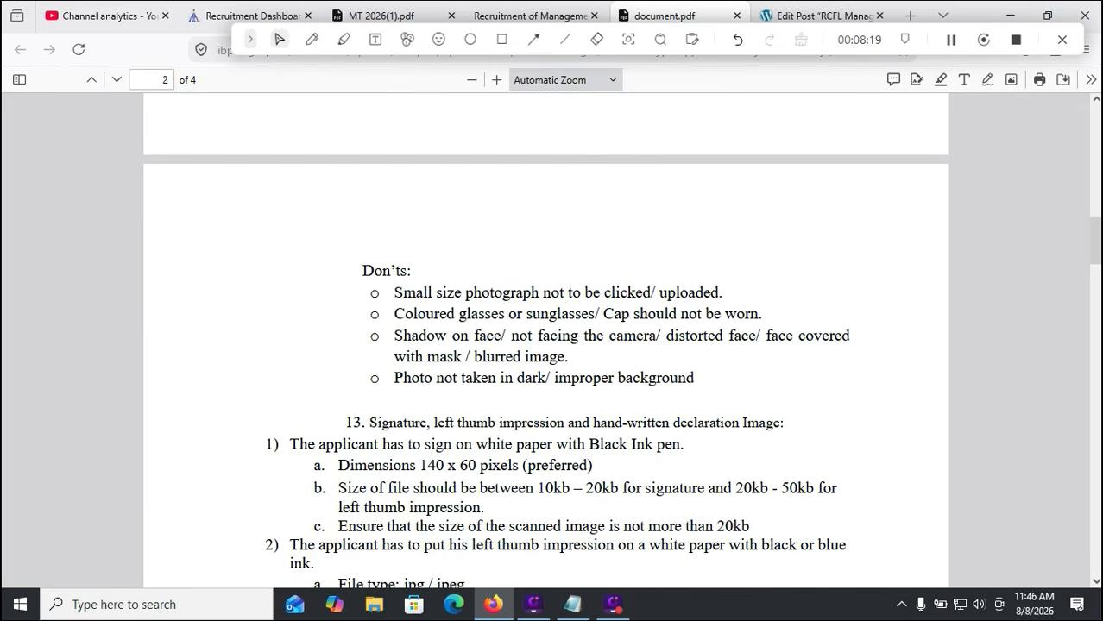
{"action": "scroll", "coordinate": [546, 336], "scroll_direction": "down", "scroll_amount": 2}
{"action": "scroll", "coordinate": [546, 337], "scroll_direction": "down", "scroll_amount": 2}
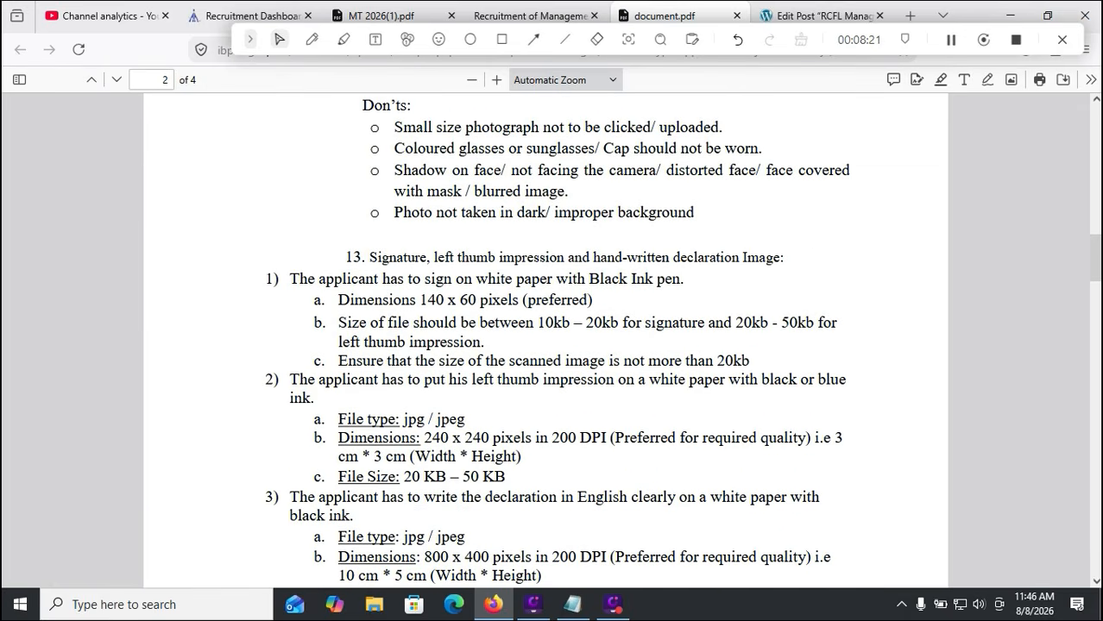
{"action": "scroll", "coordinate": [546, 337], "scroll_direction": "down", "scroll_amount": 2}
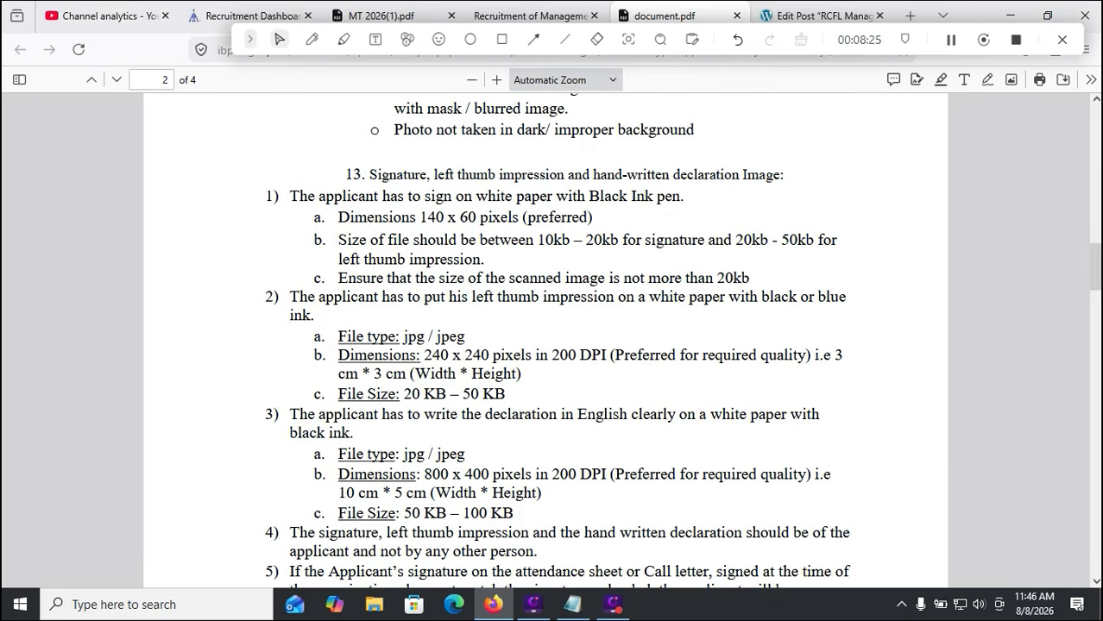
{"action": "scroll", "coordinate": [546, 337], "scroll_direction": "down", "scroll_amount": 2}
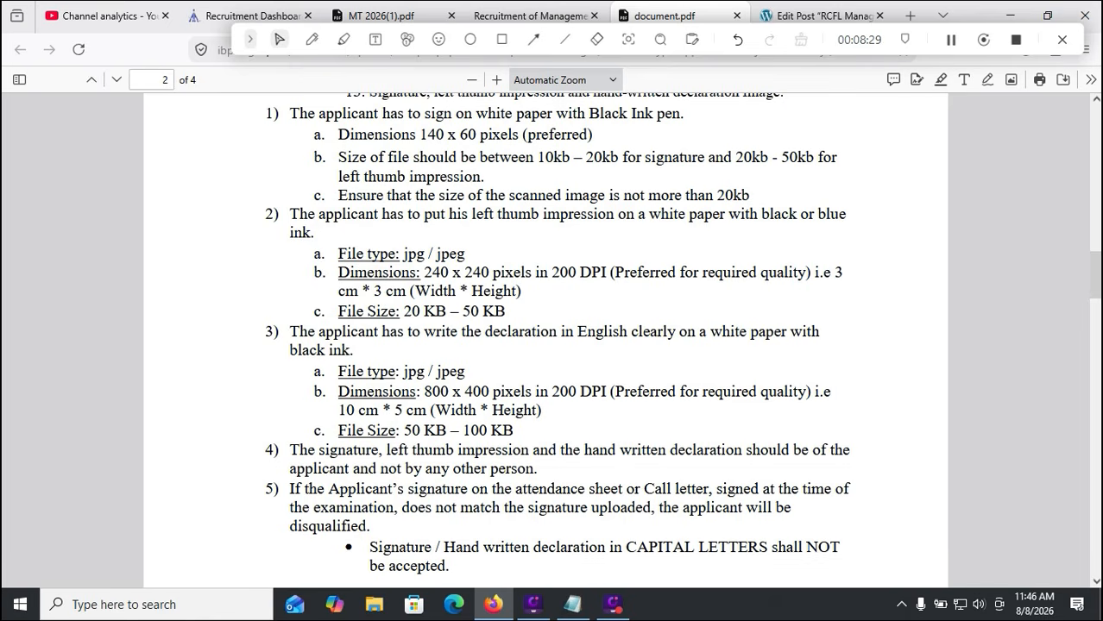
{"action": "scroll", "coordinate": [545, 337], "scroll_direction": "down", "scroll_amount": 3}
{"action": "scroll", "coordinate": [546, 336], "scroll_direction": "up", "scroll_amount": 20}
{"action": "scroll", "coordinate": [545, 337], "scroll_direction": "down", "scroll_amount": 20}
{"action": "scroll", "coordinate": [546, 336], "scroll_direction": "down", "scroll_amount": 10}
{"action": "scroll", "coordinate": [546, 336], "scroll_direction": "down", "scroll_amount": 5}
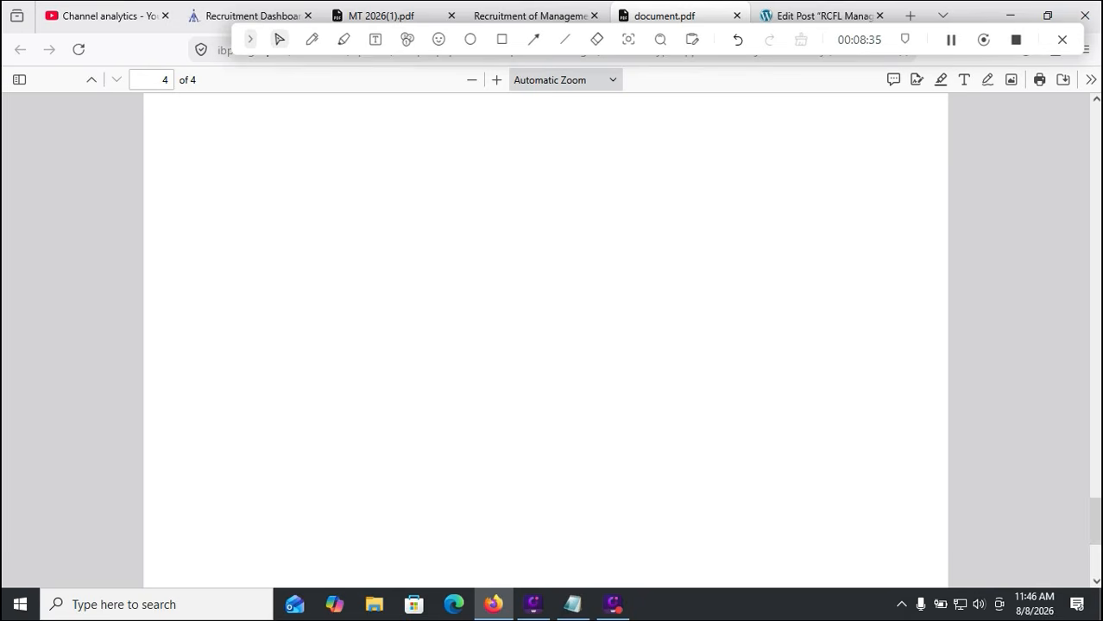
{"action": "scroll", "coordinate": [545, 337], "scroll_direction": "down", "scroll_amount": 1}
{"action": "scroll", "coordinate": [546, 337], "scroll_direction": "up", "scroll_amount": 20}
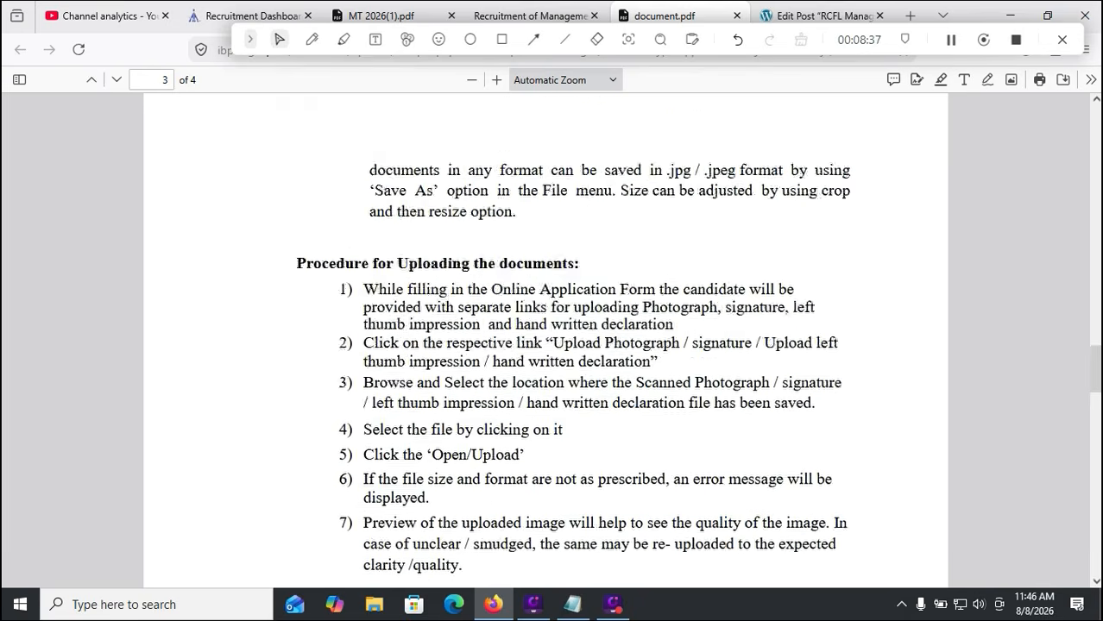
{"action": "scroll", "coordinate": [545, 336], "scroll_direction": "up", "scroll_amount": 10}
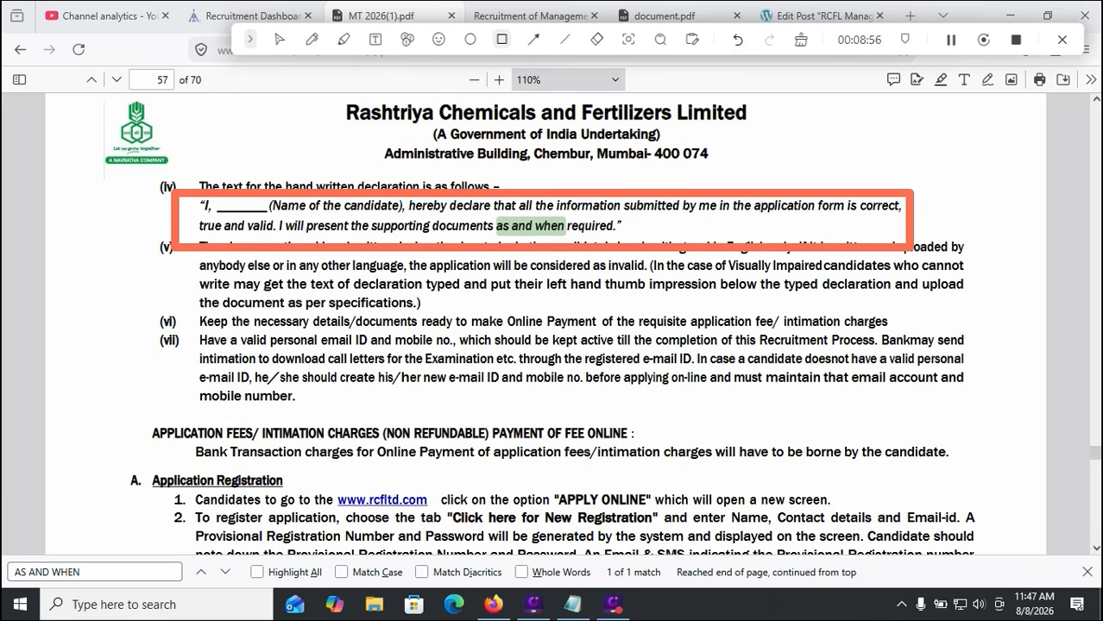
Box the page 48 clause exempting SC/ST/ExSM/PwBD/Female candidates from the application fee
{"action": "left_click", "coordinate": [801, 40]}
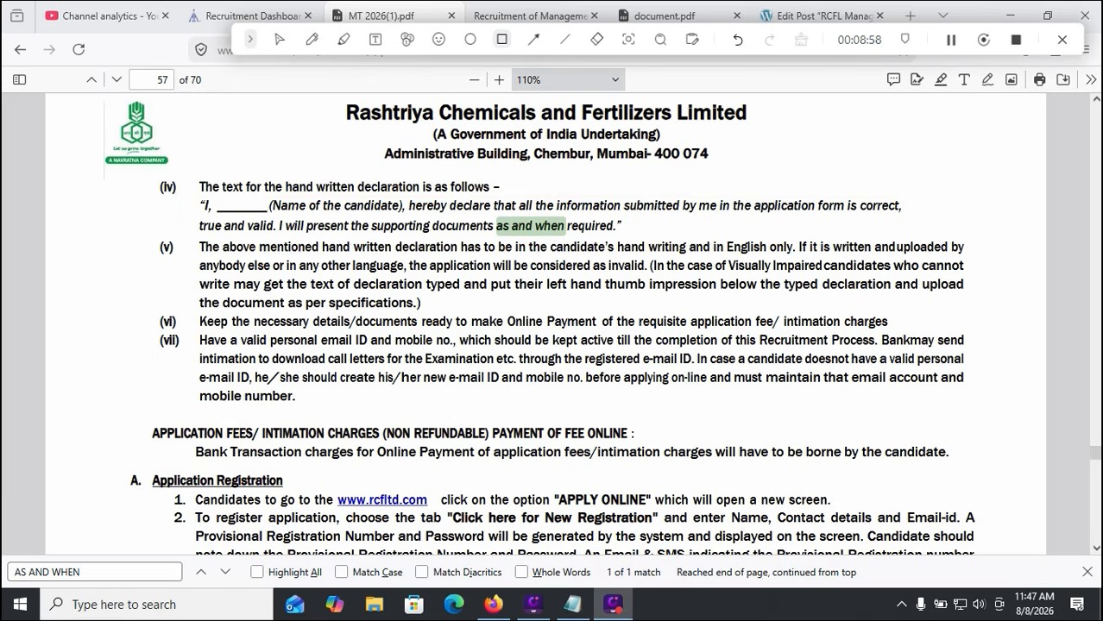
{"action": "left_click", "coordinate": [279, 39]}
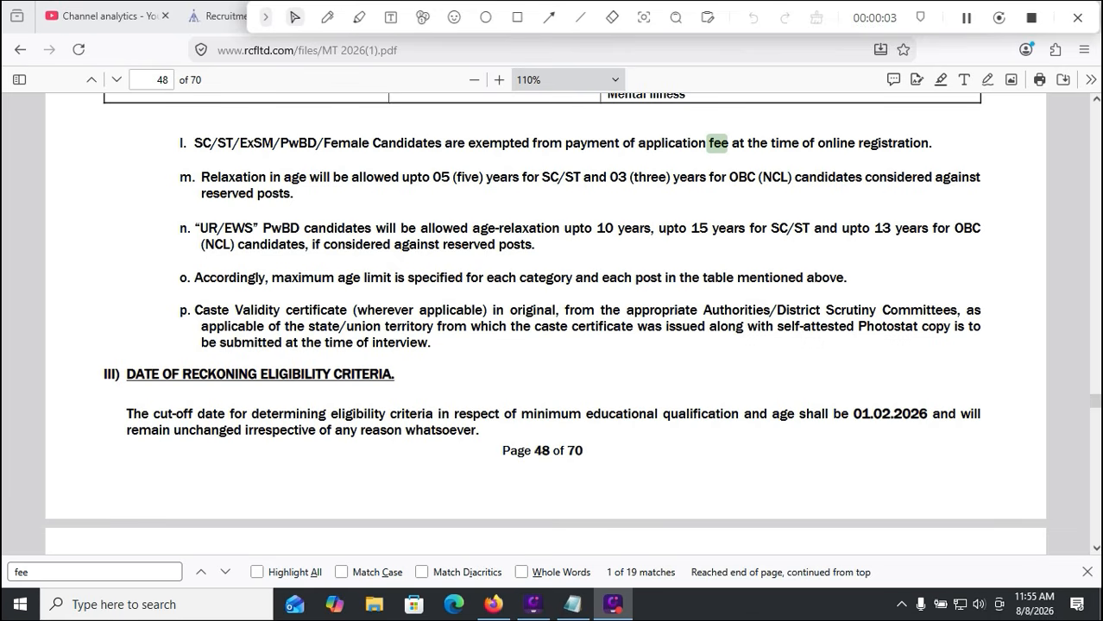
{"action": "left_click", "coordinate": [517, 17]}
{"action": "mouse_move", "coordinate": [151, 113]}
{"action": "left_mouse_down"}
{"action": "mouse_move", "coordinate": [343, 156]}
{"action": "mouse_move", "coordinate": [950, 170]}
{"action": "left_mouse_up"}
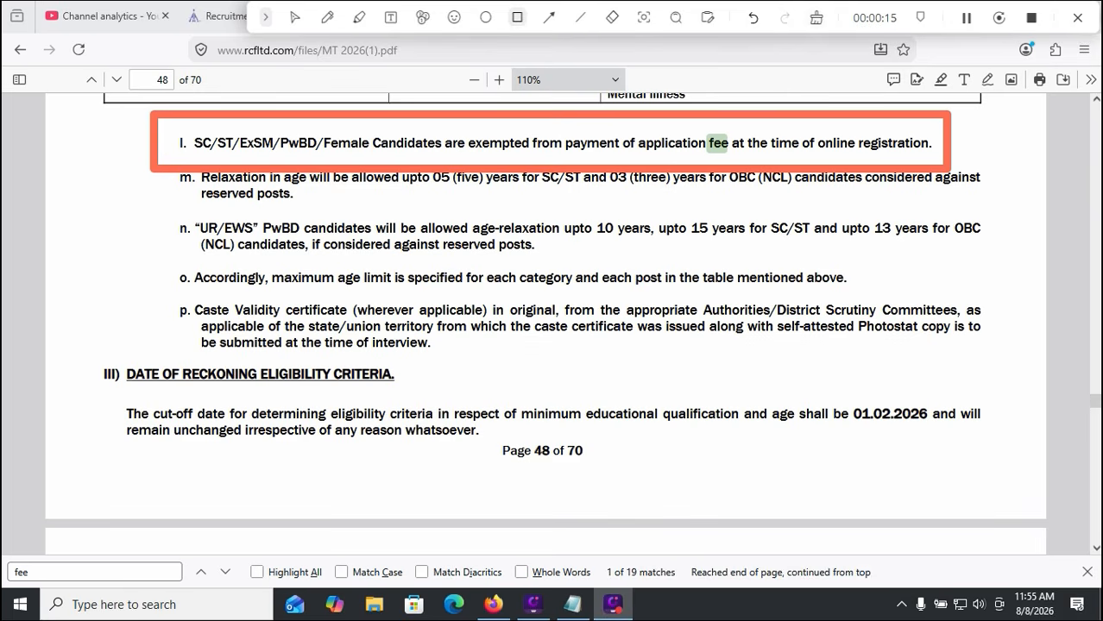
Clear the box and return to the application's payment page tab
{"action": "left_click", "coordinate": [816, 18]}
{"action": "left_click", "coordinate": [295, 17]}
{"action": "left_click_drag", "start_coordinate": [874, 17], "coordinate": [866, 49]}
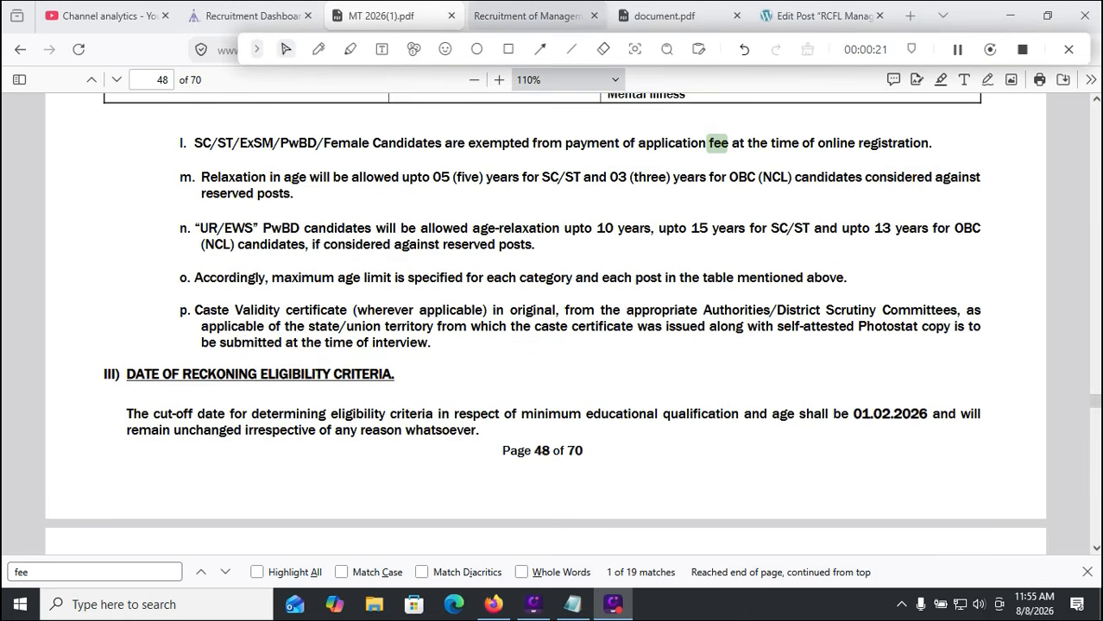
{"action": "left_click", "coordinate": [532, 16]}
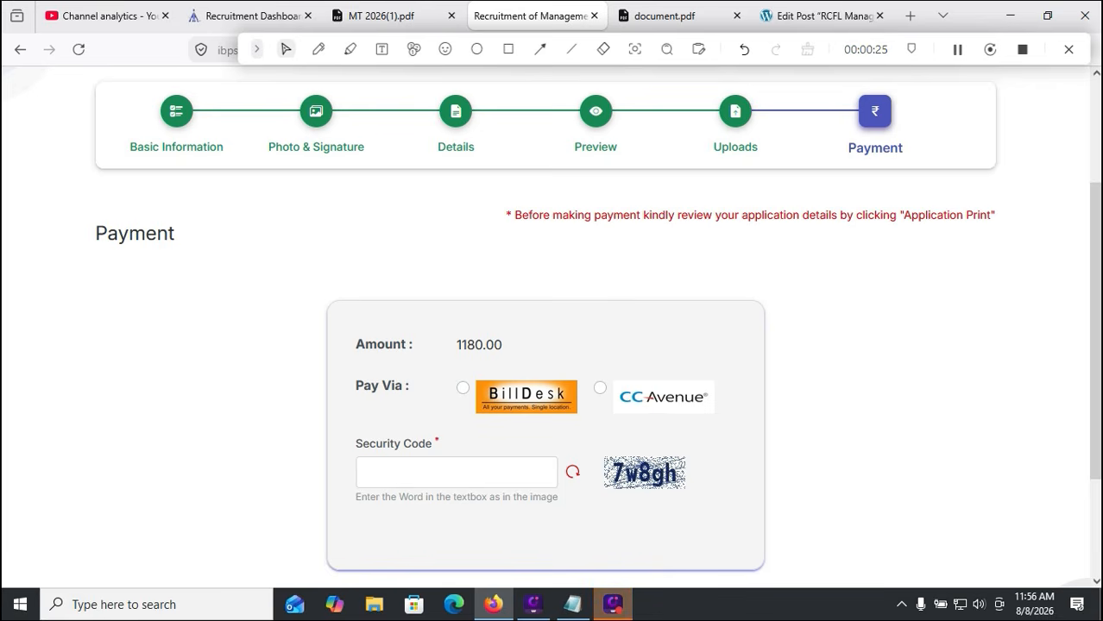
Choose BillDesk to pay the 1180.00 fee and start entering the security code
{"action": "left_click", "coordinate": [464, 388]}
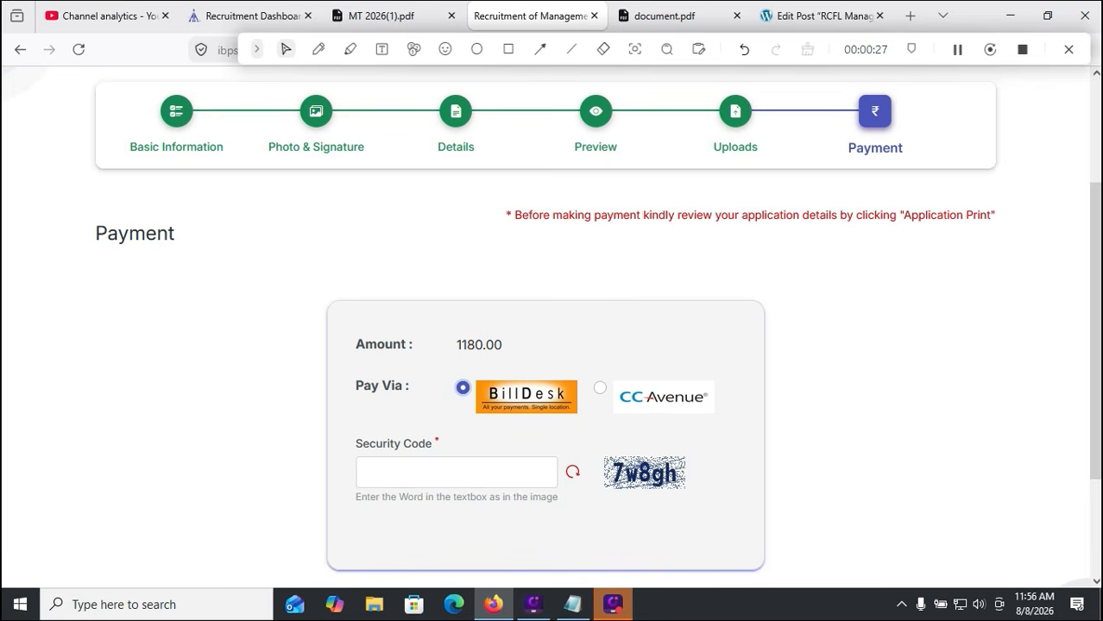
{"action": "left_click", "coordinate": [456, 473]}
{"action": "scroll", "coordinate": [551, 317], "scroll_direction": "down", "scroll_amount": 3}
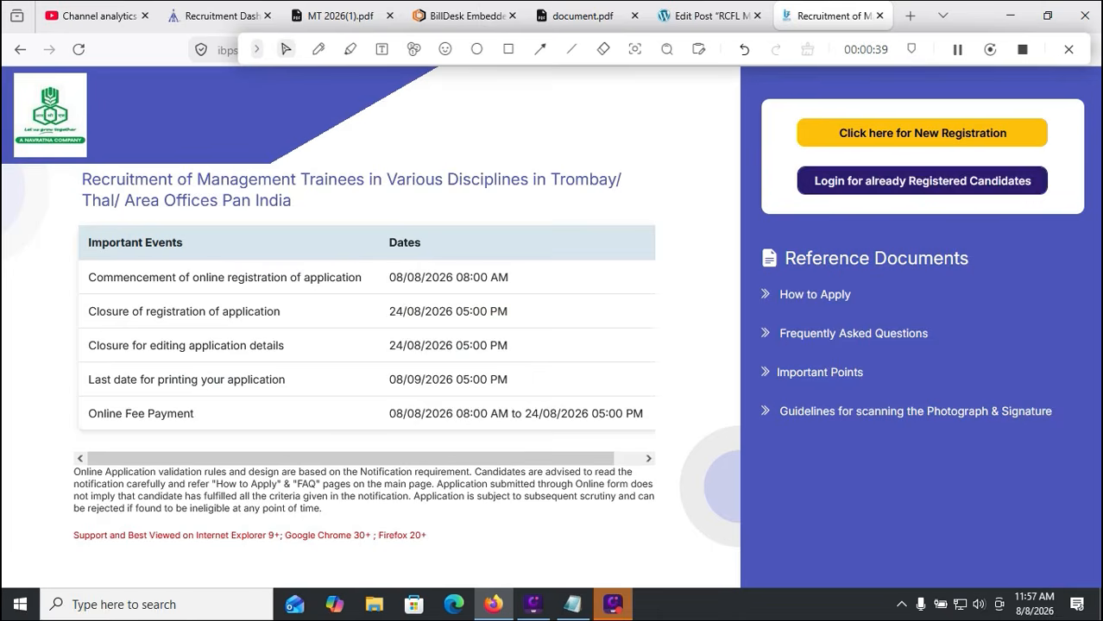
Glance at the registered-candidate login, then underline the 08/09/2026 last printing date
{"action": "left_click", "coordinate": [922, 181]}
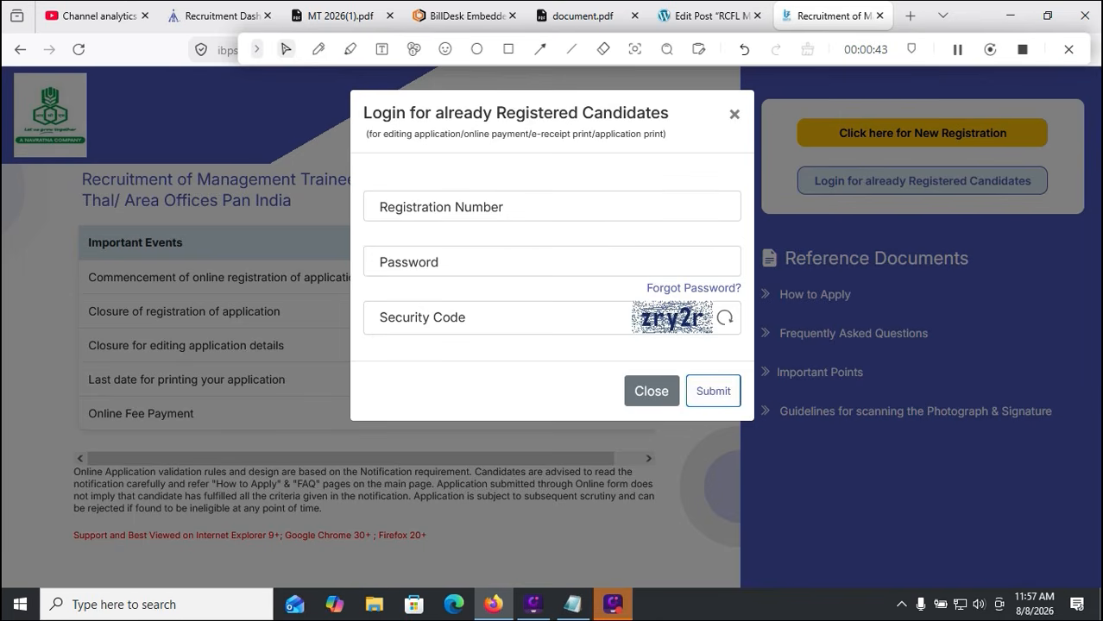
{"action": "left_click", "coordinate": [652, 391]}
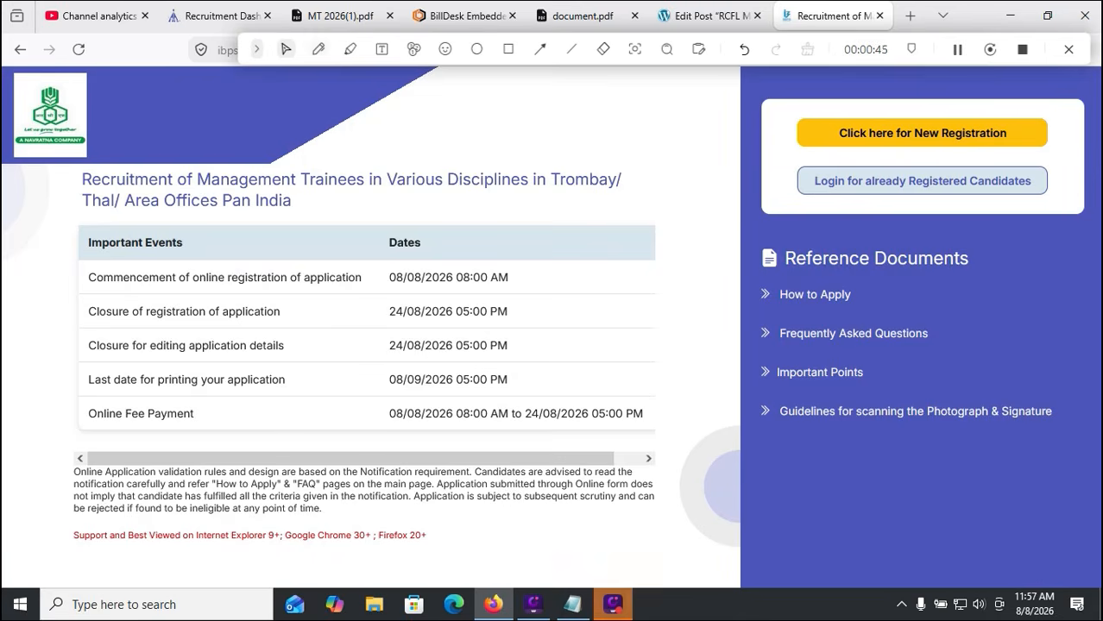
{"action": "left_click", "coordinate": [318, 50]}
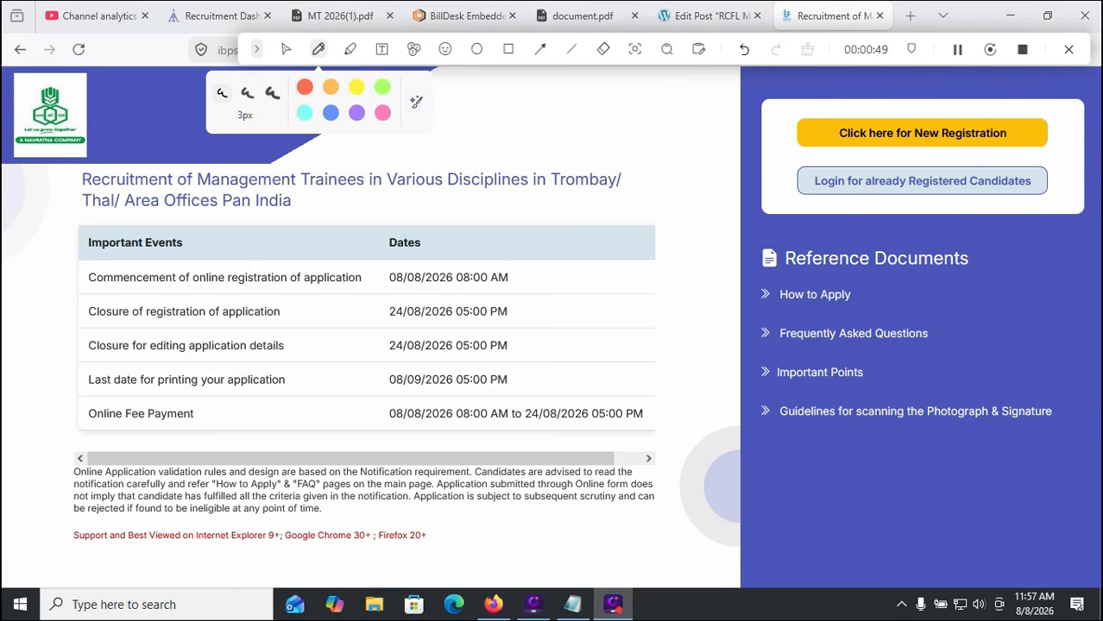
{"action": "left_click_drag", "start_coordinate": [532, 381], "coordinate": [593, 365]}
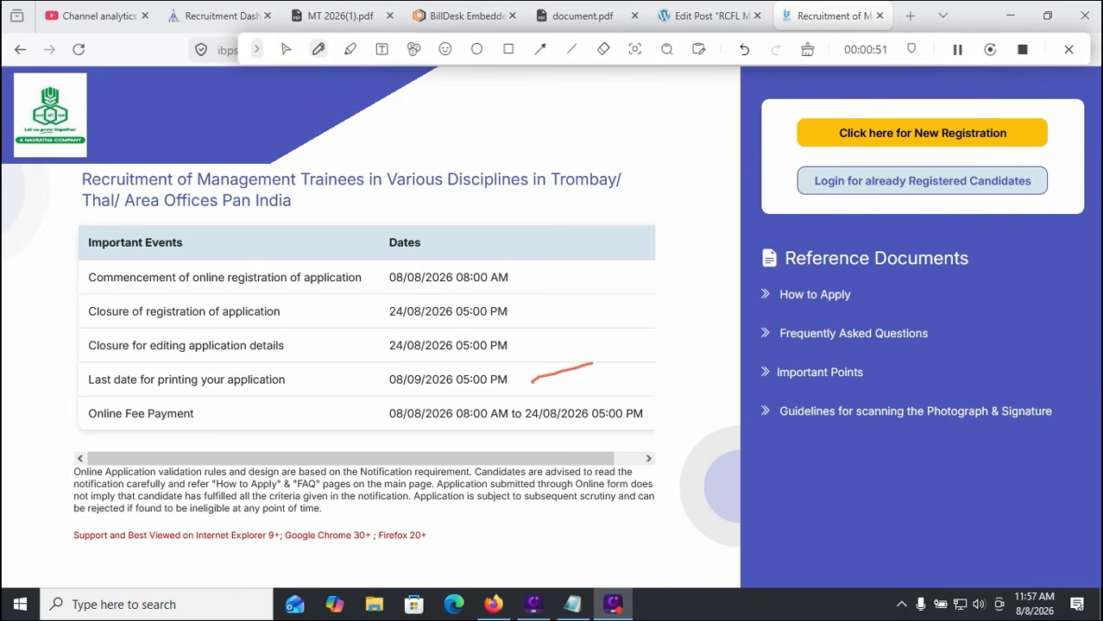